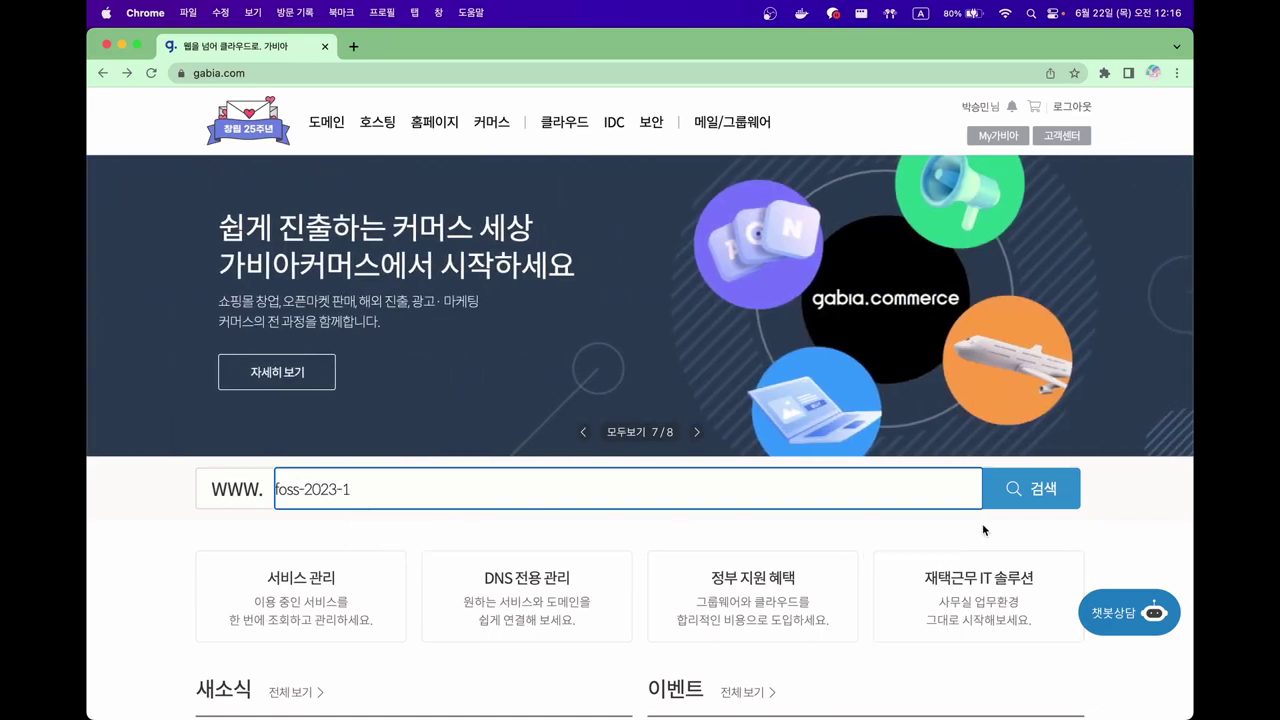
# Step: Search for the domain foss-2023-1 and review the extensions and prices offered for it
pyautogui.click(1033, 497)
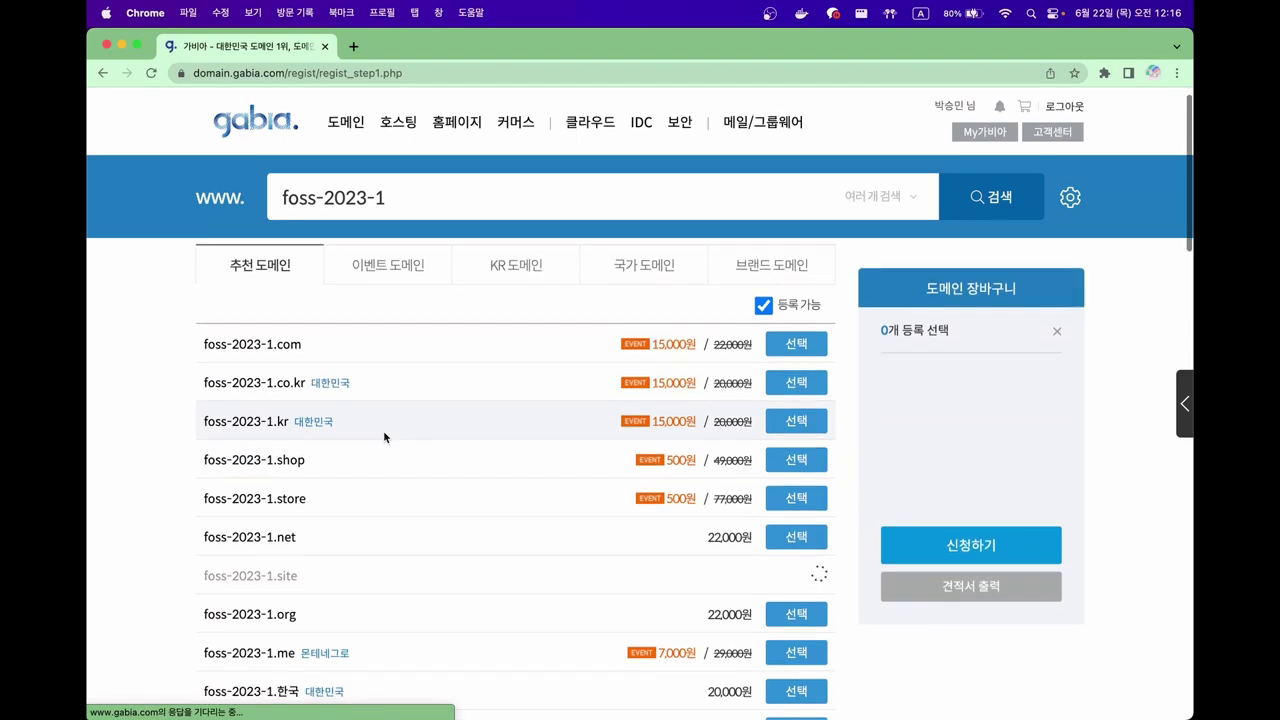
pyautogui.scroll(-2, 383, 430)
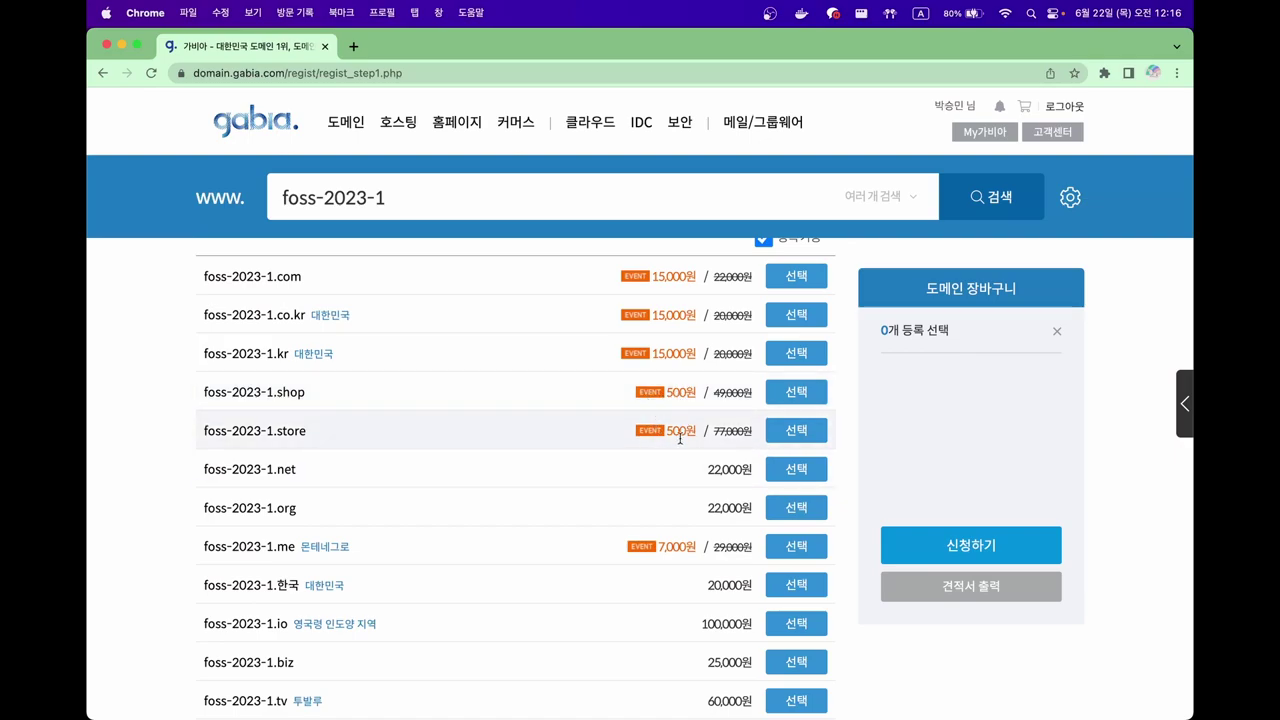
pyautogui.scroll(-4, 680, 440)
pyautogui.scroll(4, 679, 447)
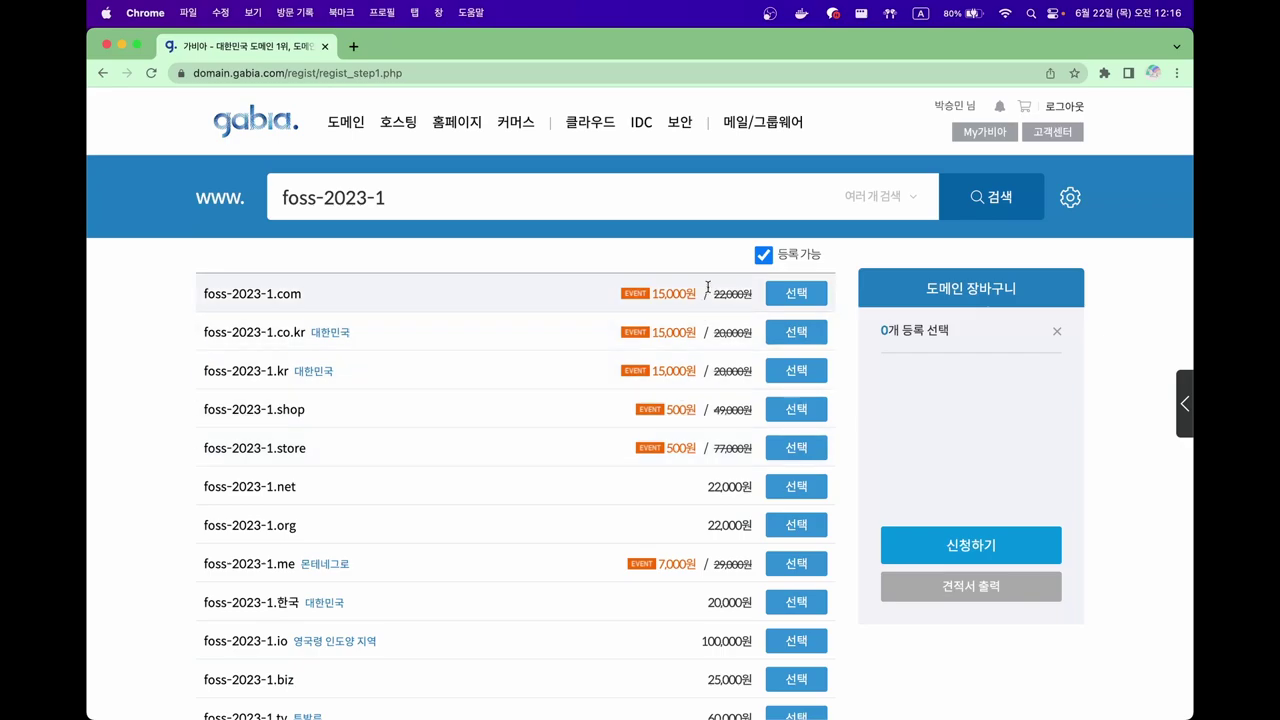
pyautogui.click(770, 13)
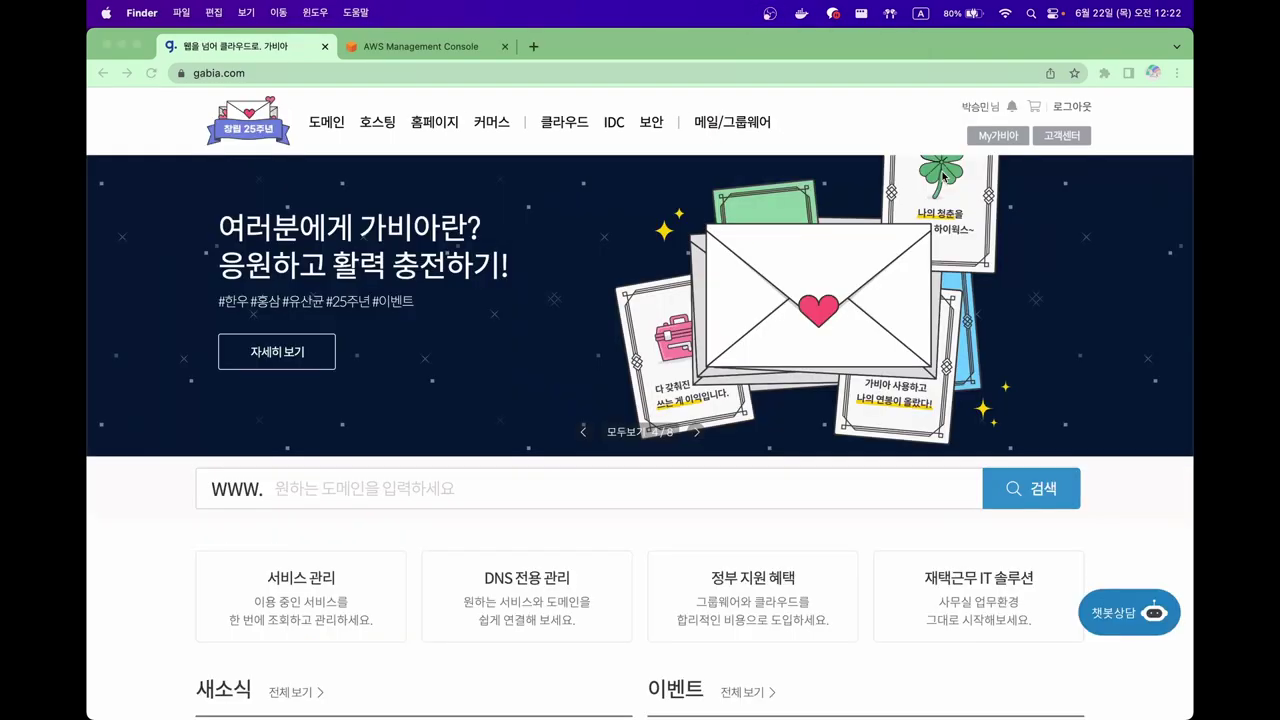
# Step: Open the management page of aiconan.site from the account's domain services and review its name servers
pyautogui.click(993, 139)
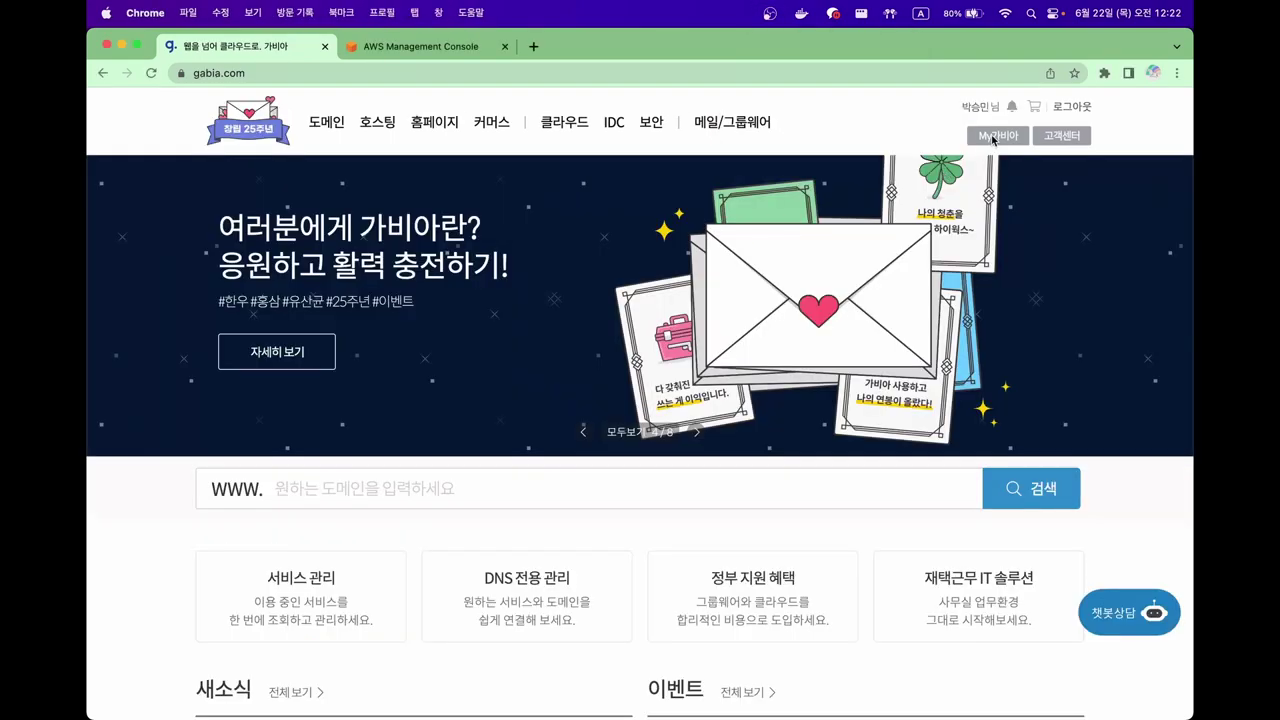
pyautogui.click(993, 139)
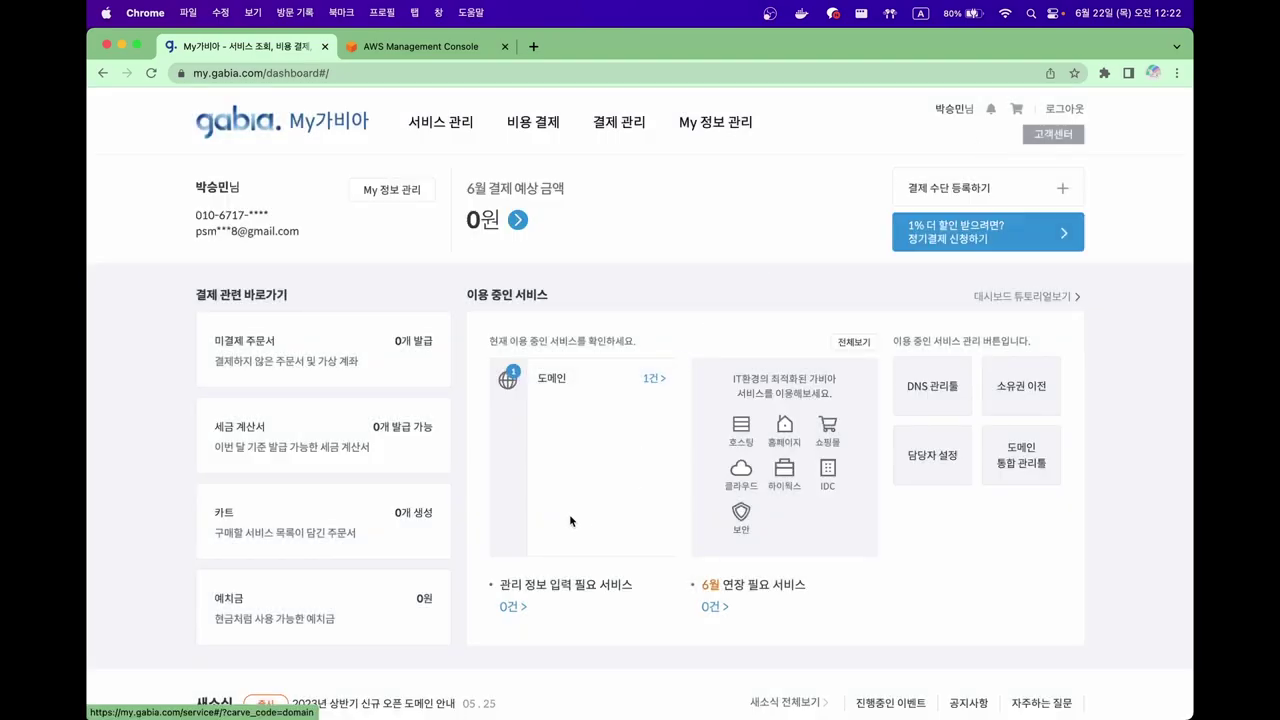
pyautogui.click(551, 388)
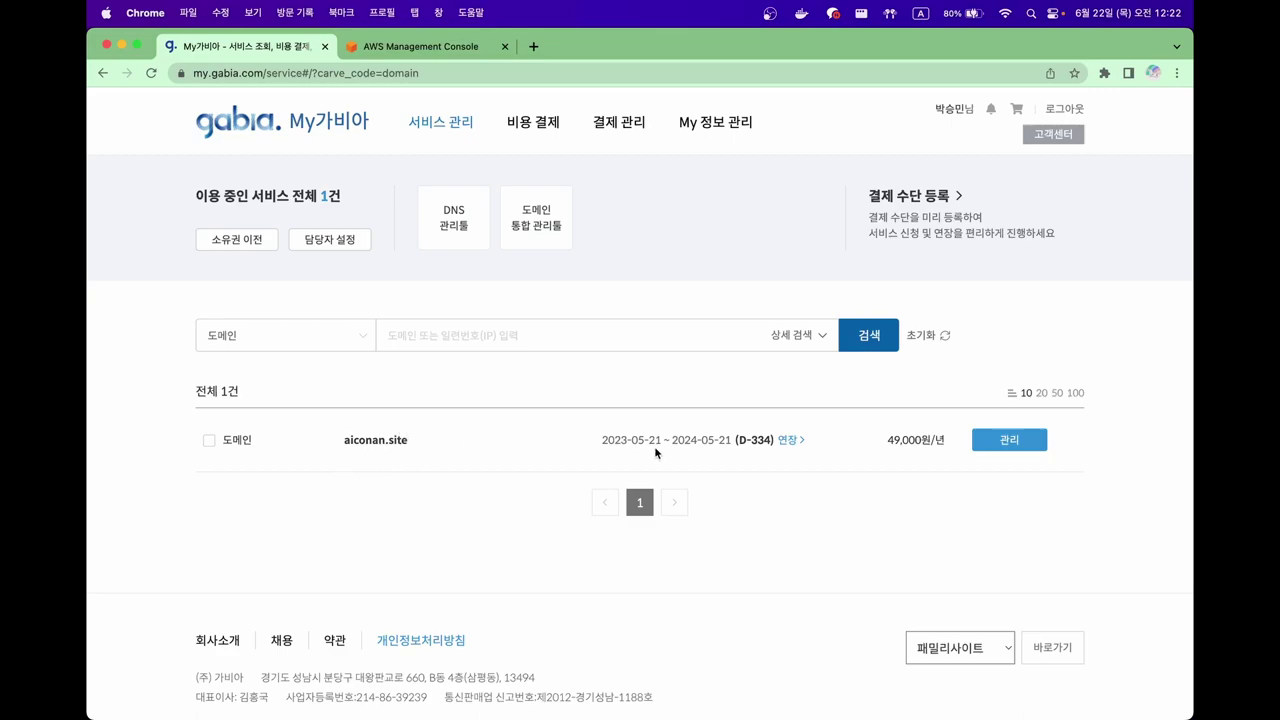
pyautogui.click(1006, 441)
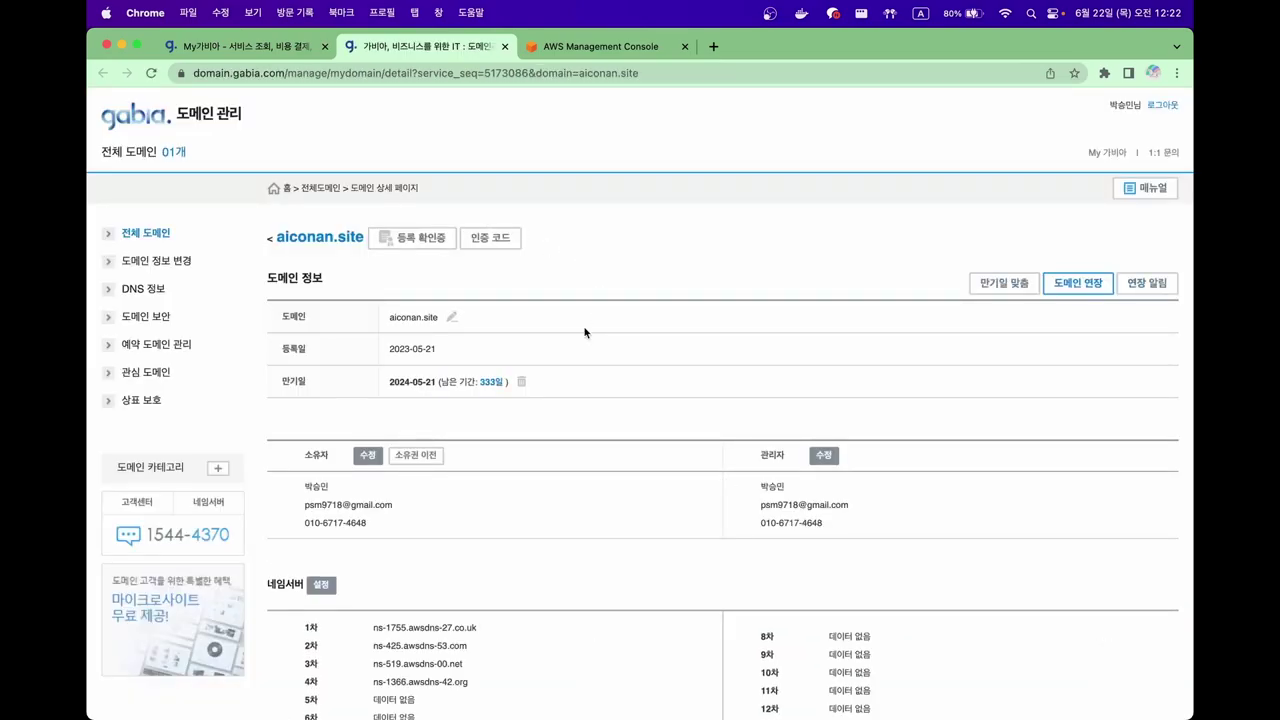
pyautogui.scroll(-2, 585, 332)
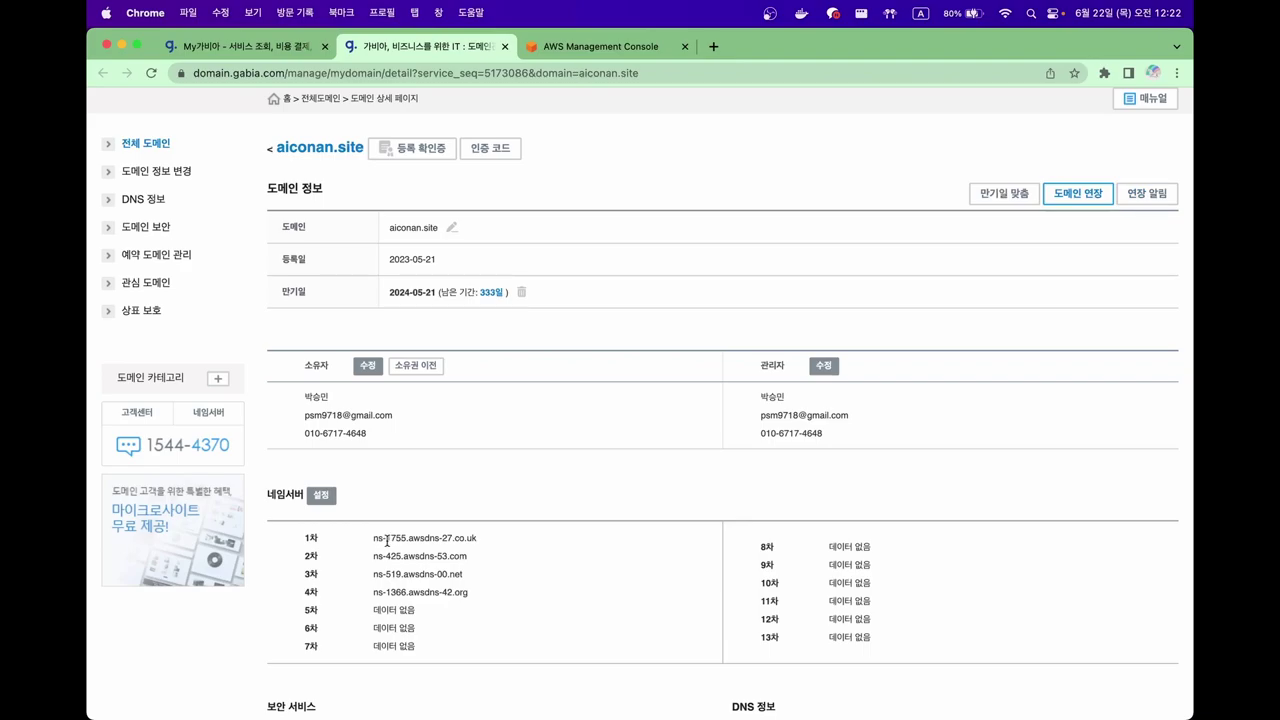
pyautogui.scroll(1, 391, 548)
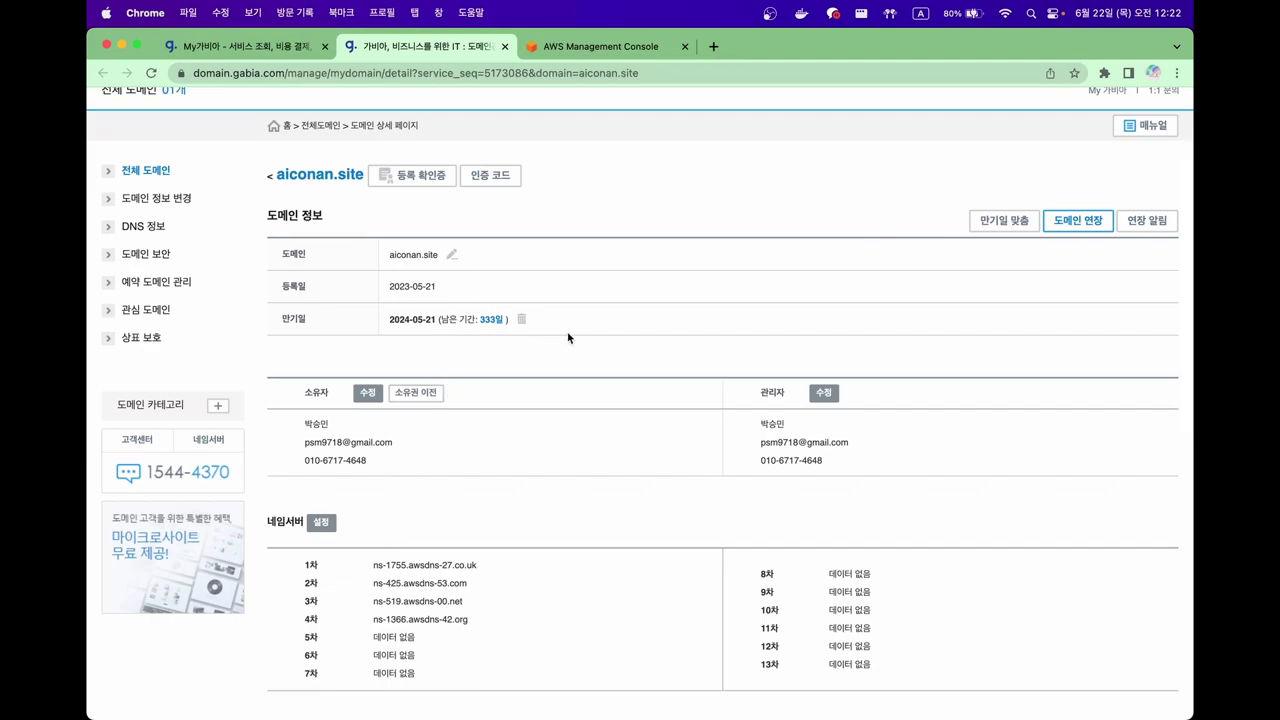
# Step: Switch to the AWS Management Console, search for "route 53" and open the Route 53 service
pyautogui.click(581, 49)
pyautogui.click(331, 103)
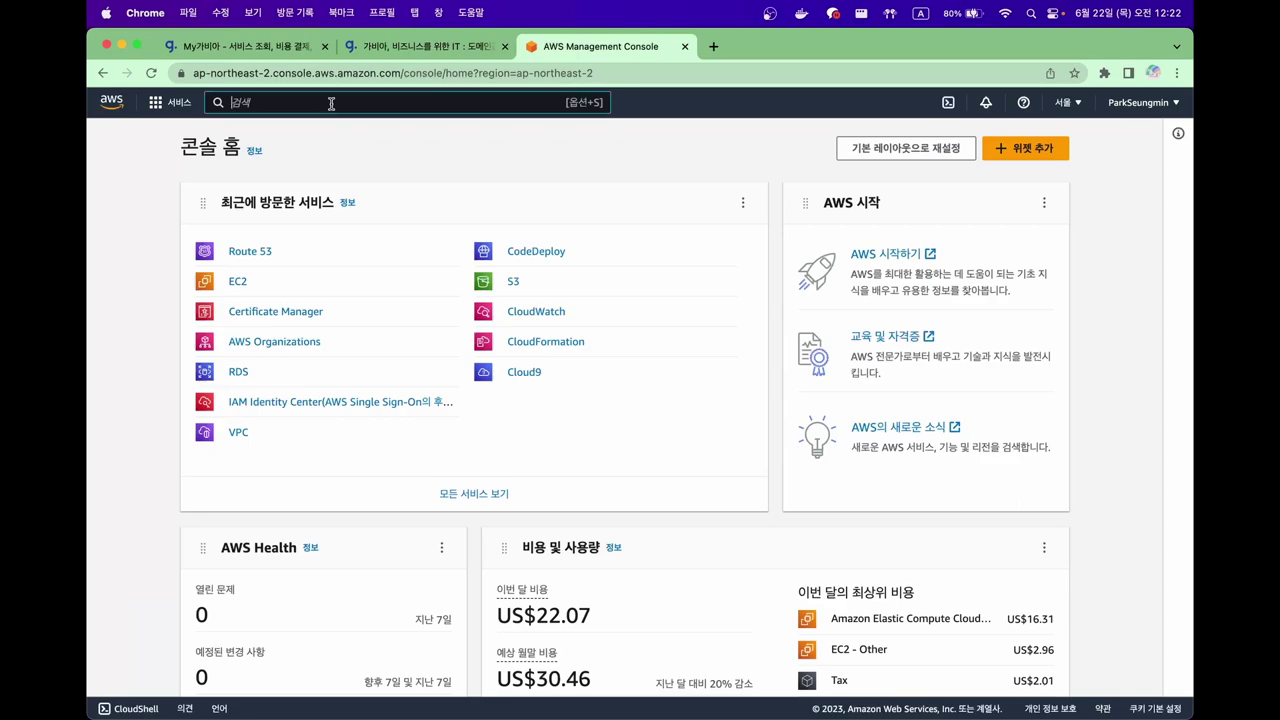
pyautogui.write('route 53')
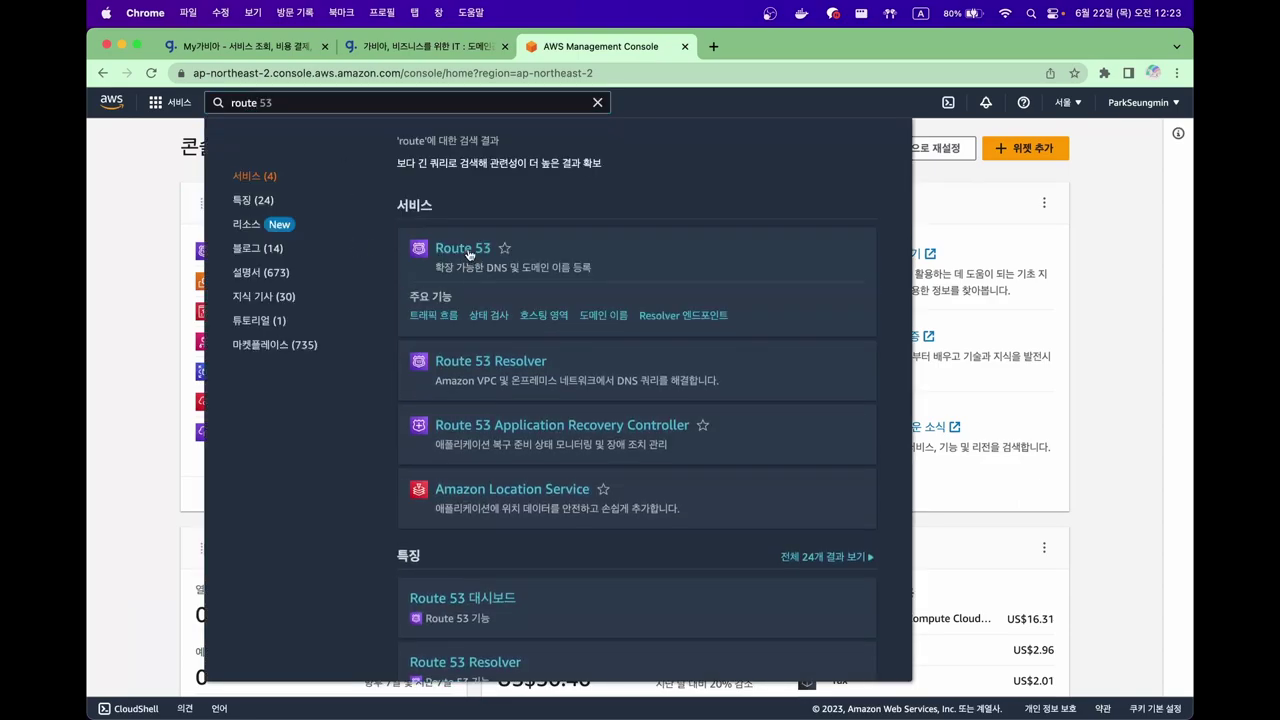
pyautogui.click(463, 255)
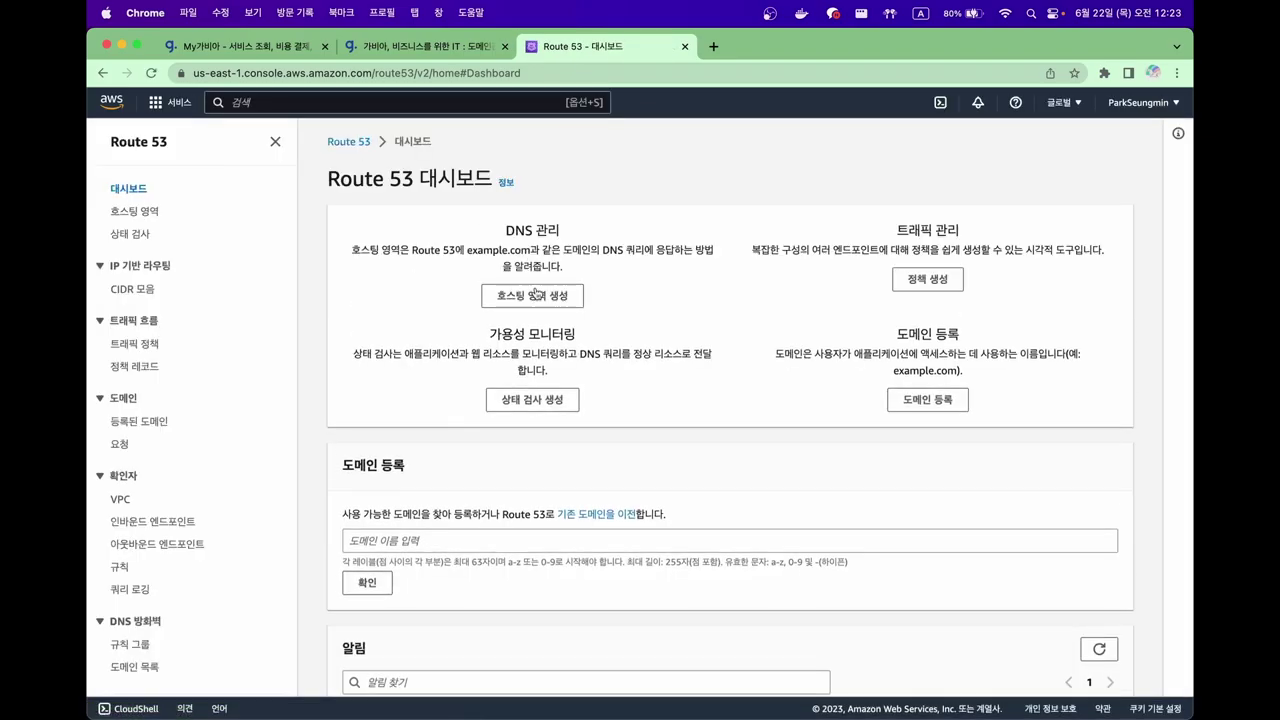
# Step: Create a public hosted zone for aiconan.site with the description foss2023-1
pyautogui.click(536, 295)
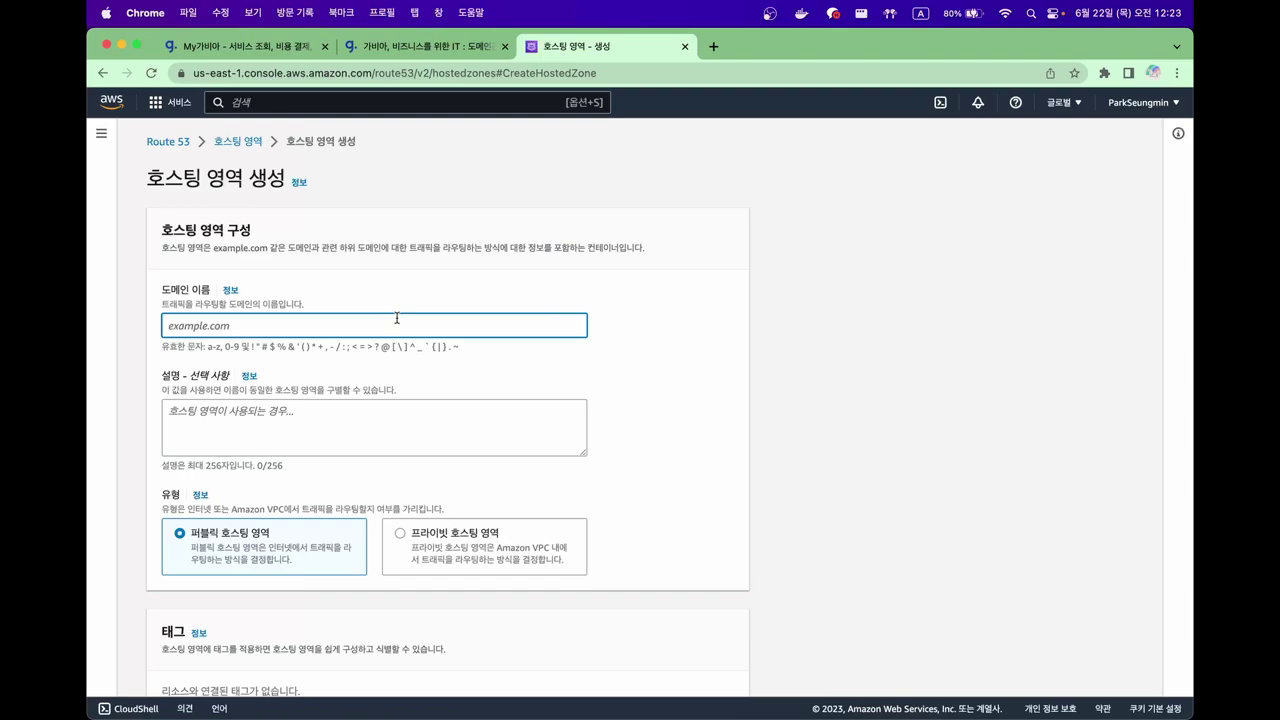
pyautogui.write('aiconan.site')
pyautogui.press('Tab')
pyautogui.press('Tab')
pyautogui.write('foss2')
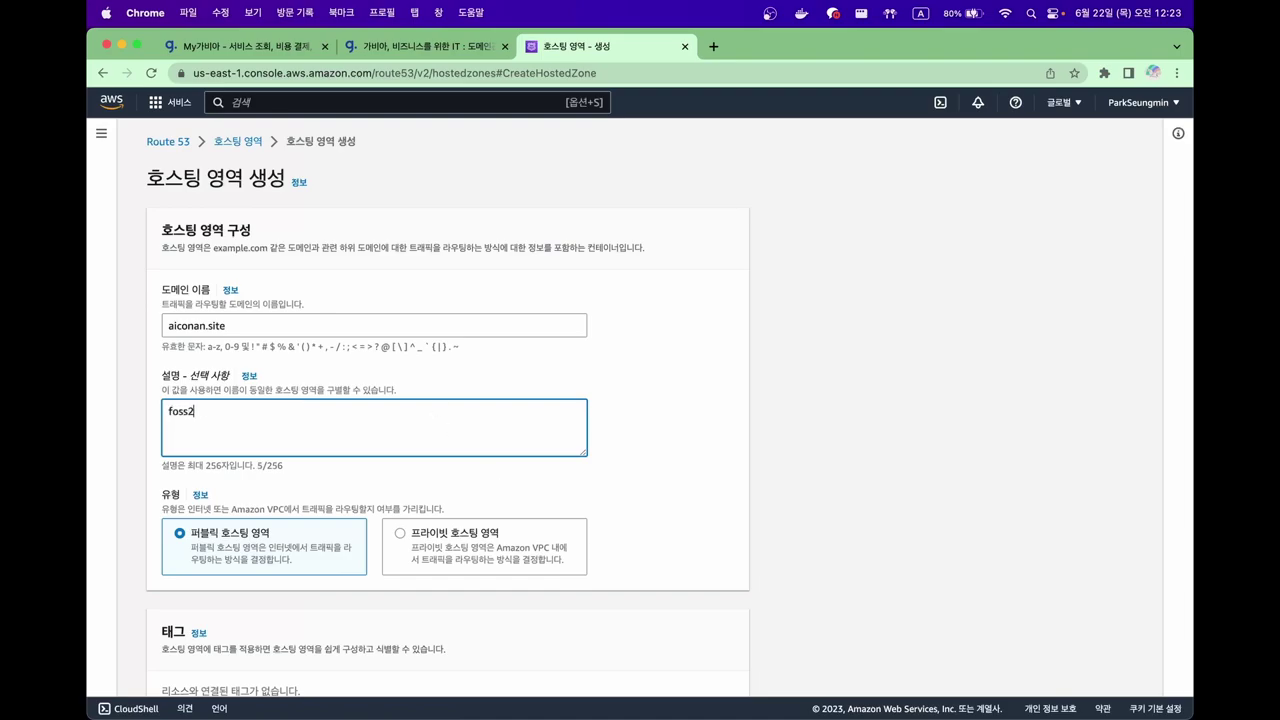
pyautogui.write('023-1')
pyautogui.click(804, 518)
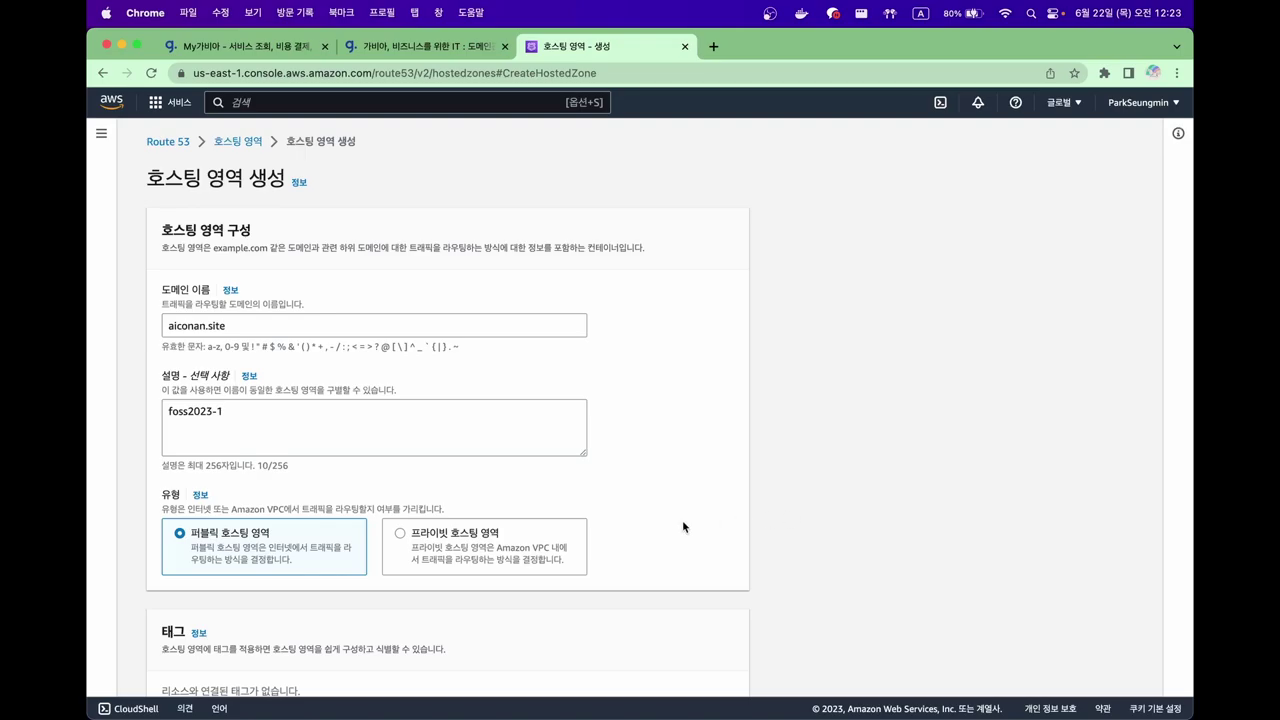
pyautogui.scroll(-3, 683, 527)
pyautogui.click(706, 674)
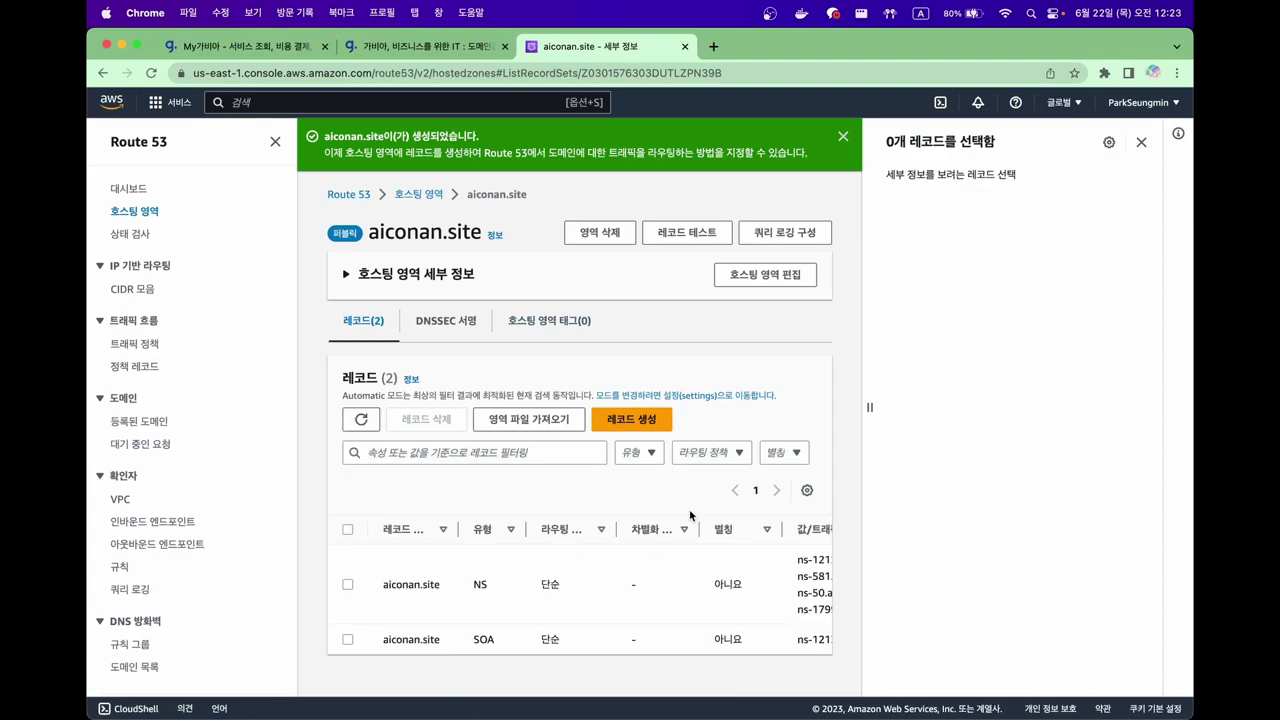
# Step: Start a new record in the aiconan.site zone, and copy the foss-webserver EC2 instance's public IPv4 address from a separate tab
pyautogui.click(1141, 142)
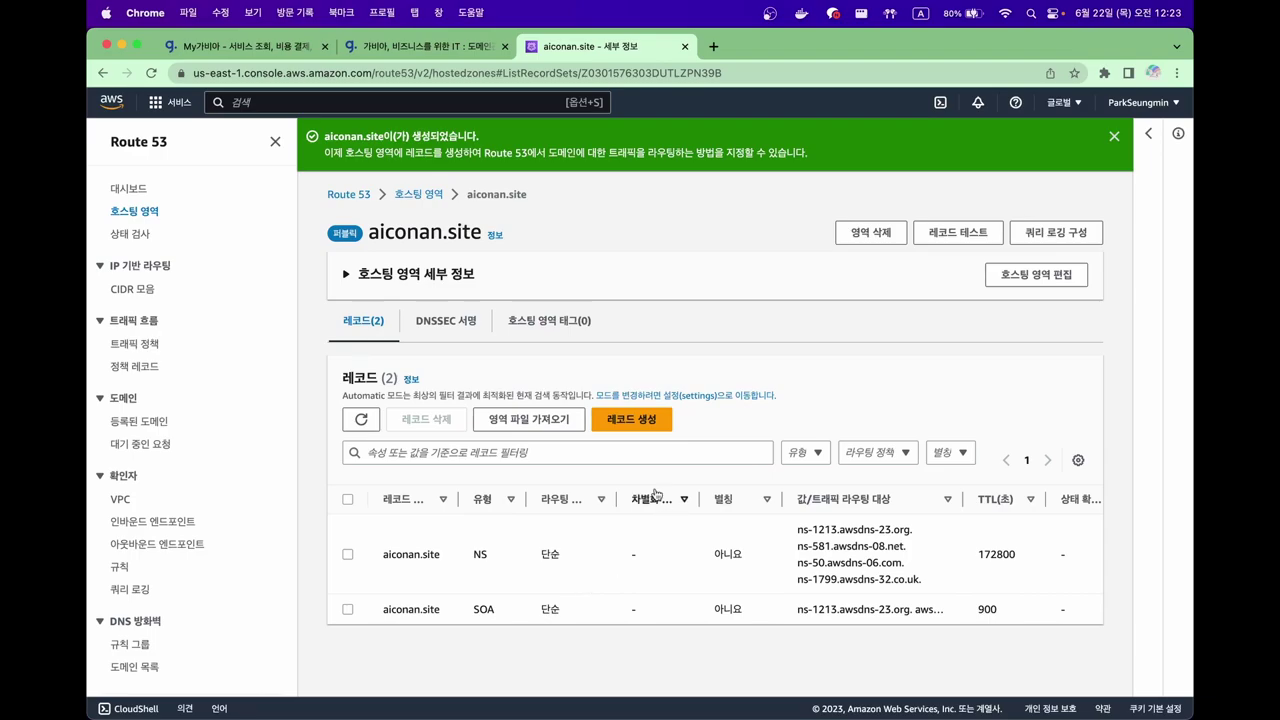
pyautogui.click(638, 424)
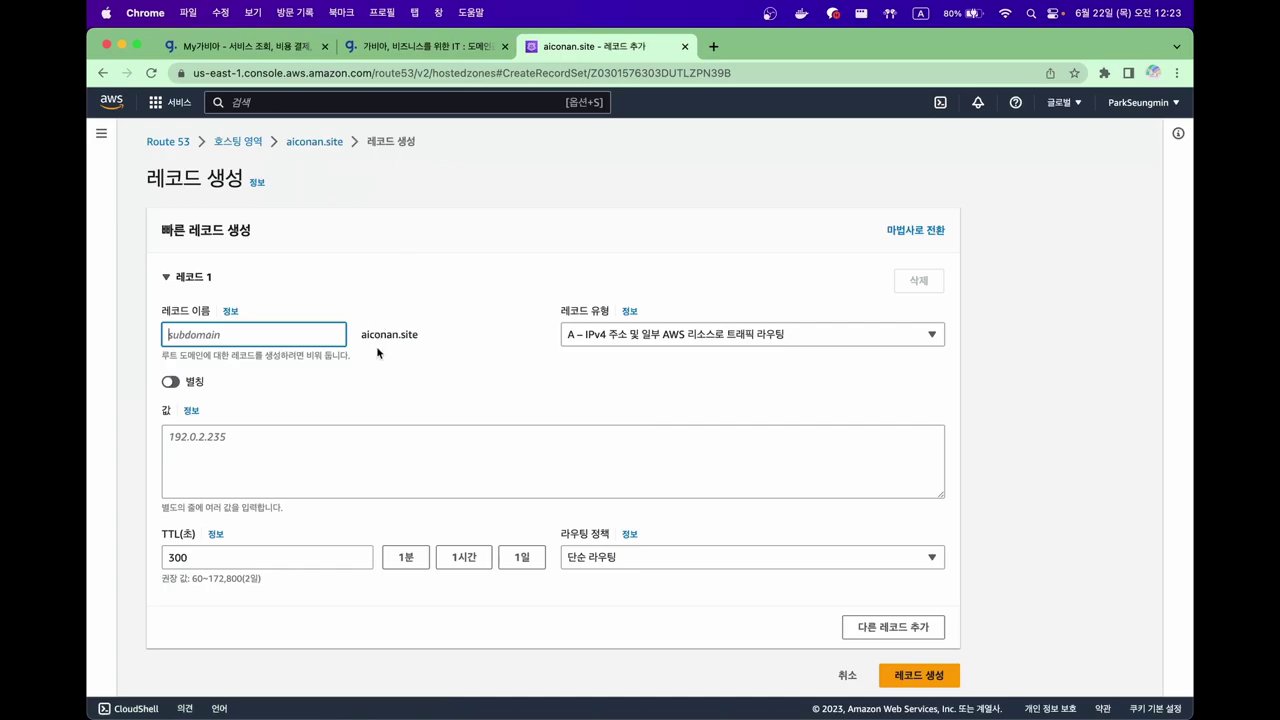
pyautogui.click(210, 102)
pyautogui.write('ec2')
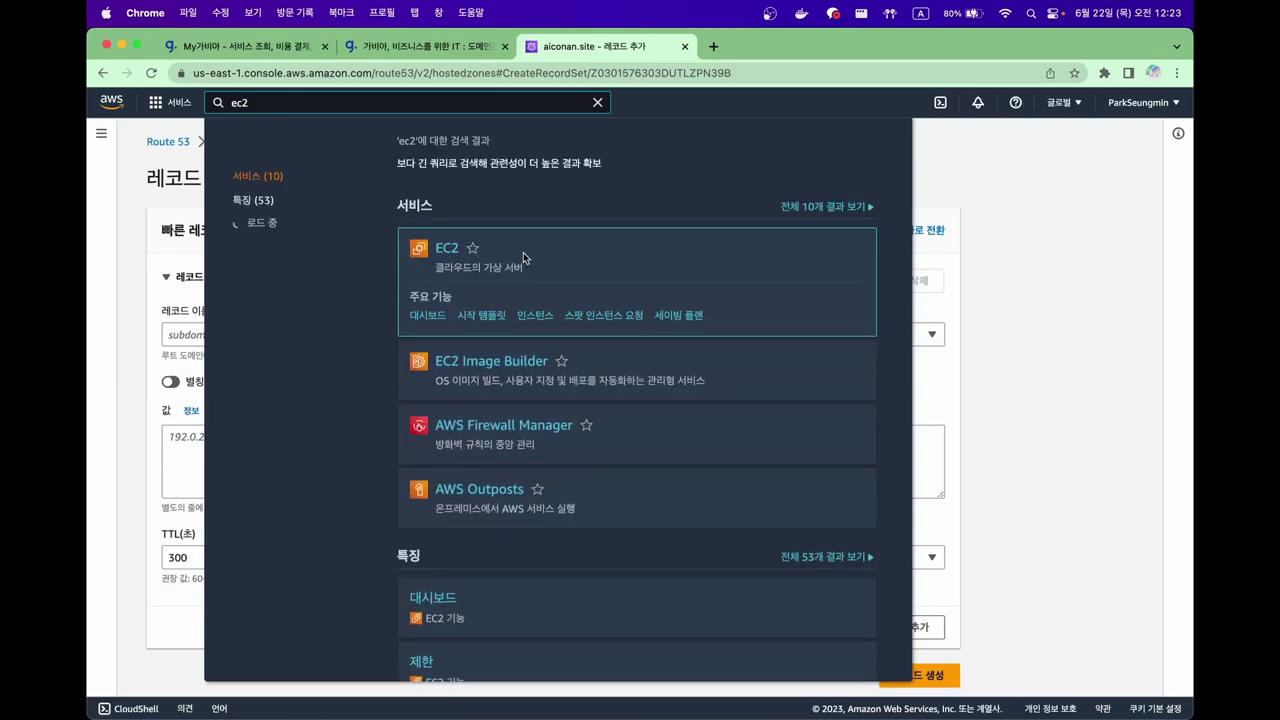
pyautogui.keyDown('super'); pyautogui.click(444, 248); pyautogui.keyUp('super')
pyautogui.click(738, 57)
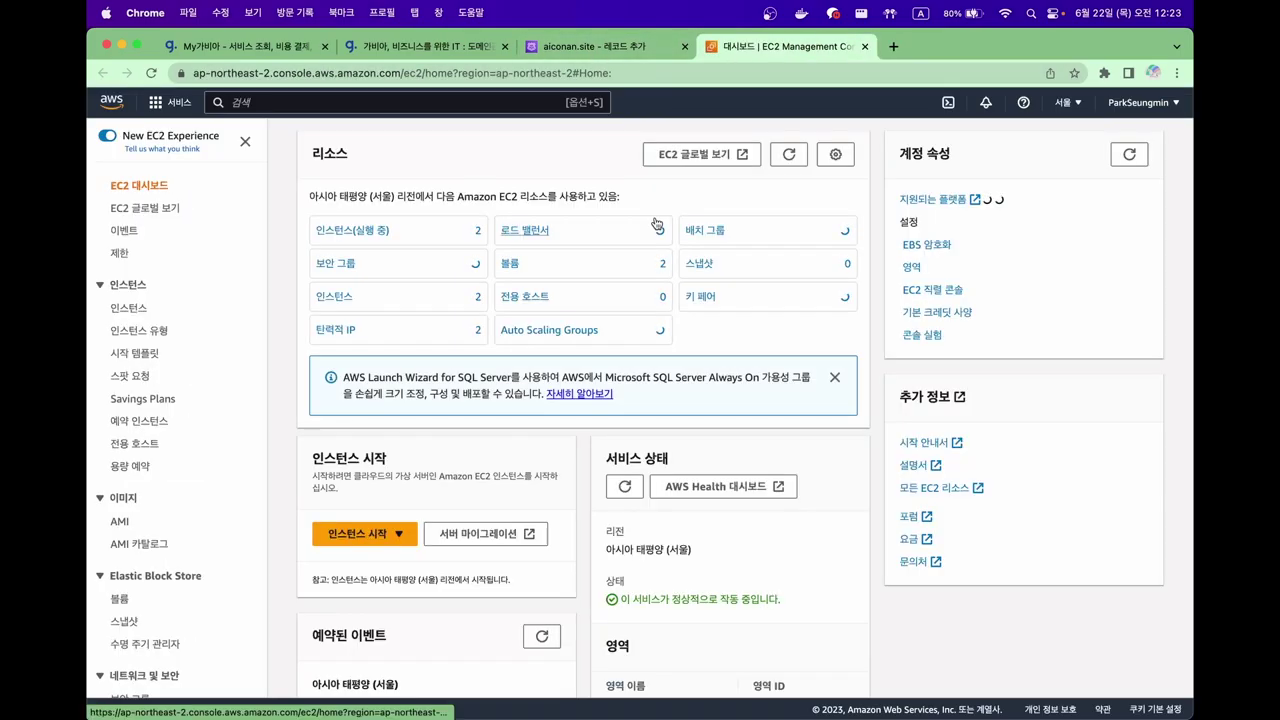
pyautogui.click(453, 235)
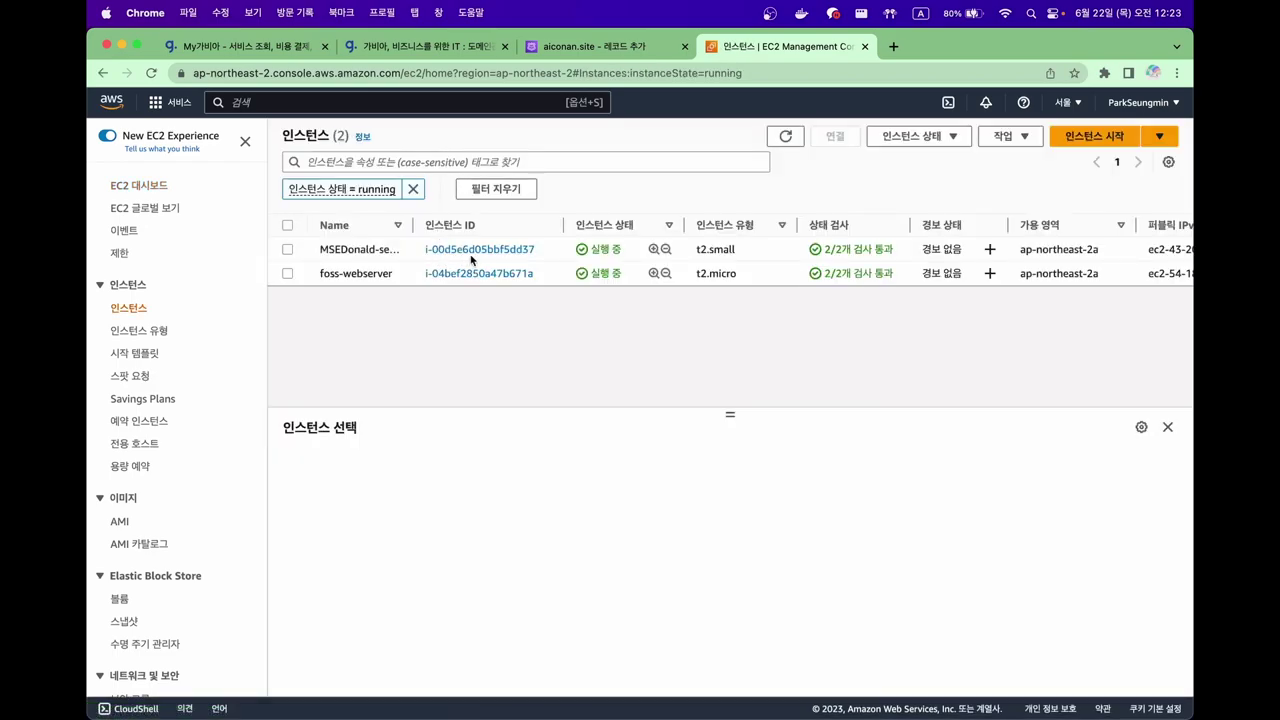
pyautogui.click(468, 273)
pyautogui.click(600, 239)
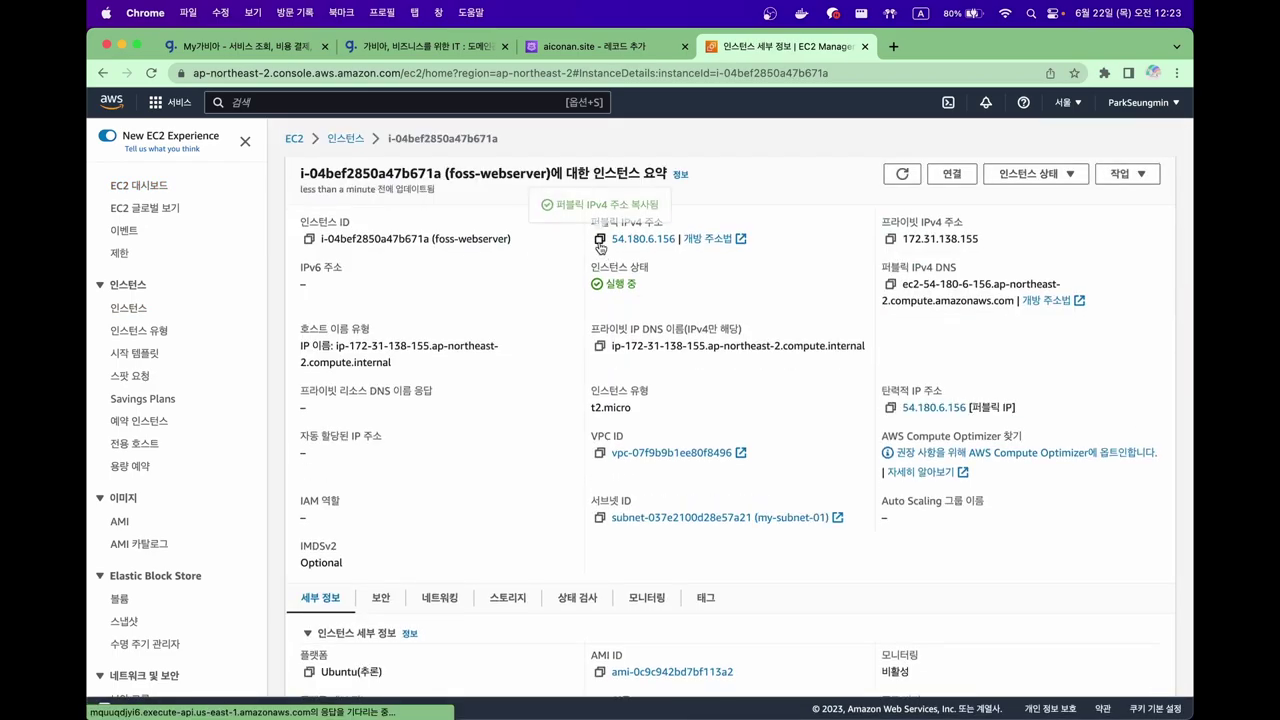
# Step: Create a root-domain A record for aiconan.site with the copied value 54.180.6.156, leaving the record name empty
pyautogui.click(590, 46)
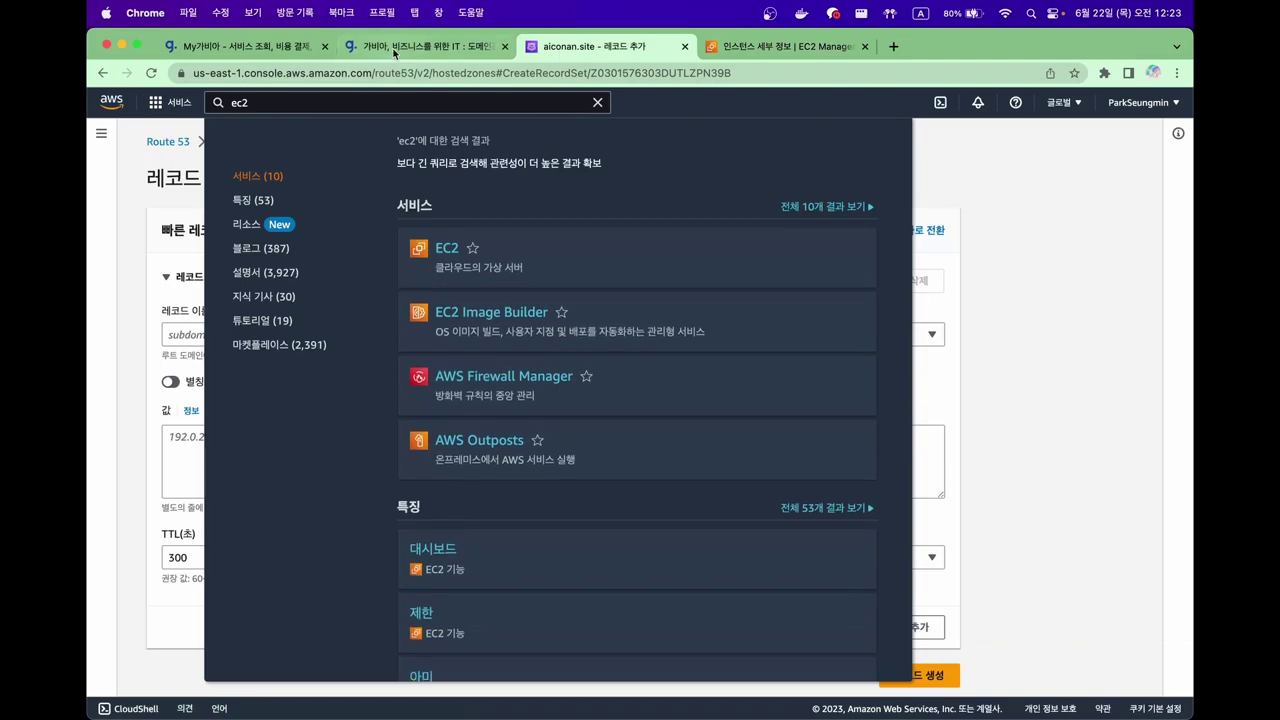
pyautogui.click(1163, 401)
pyautogui.click(422, 447)
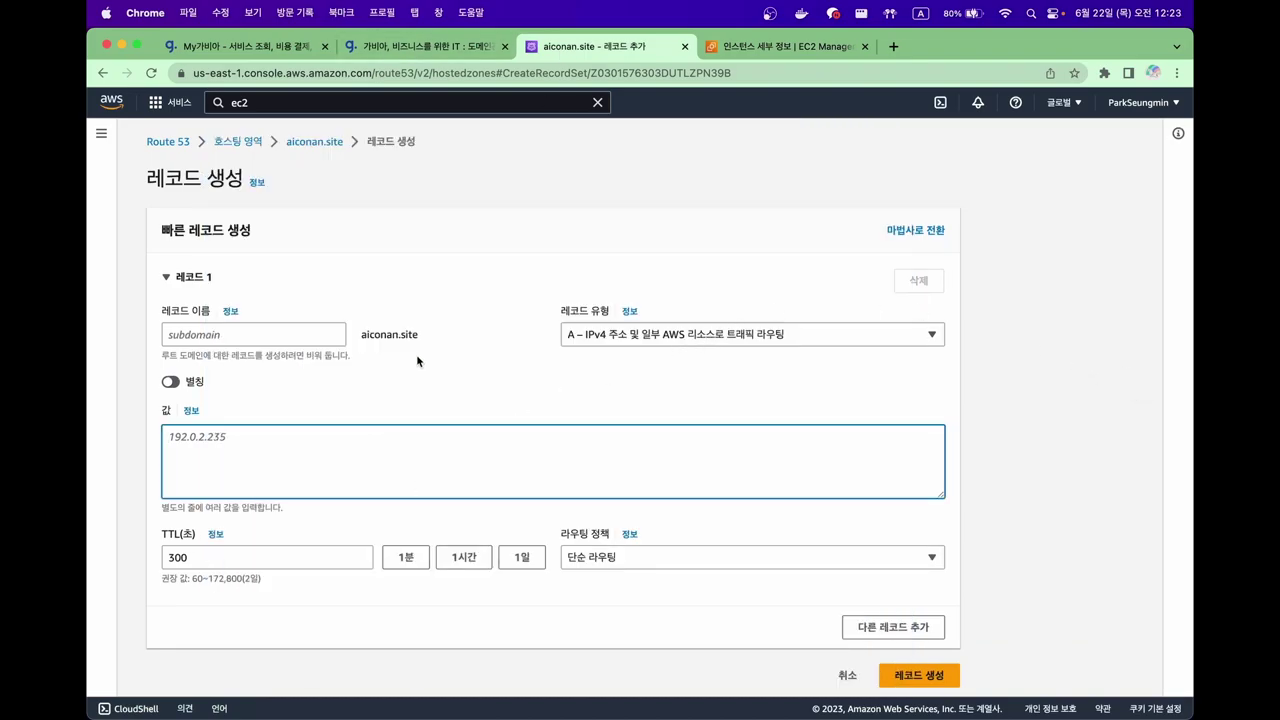
pyautogui.press('super+v')
pyautogui.click(243, 336)
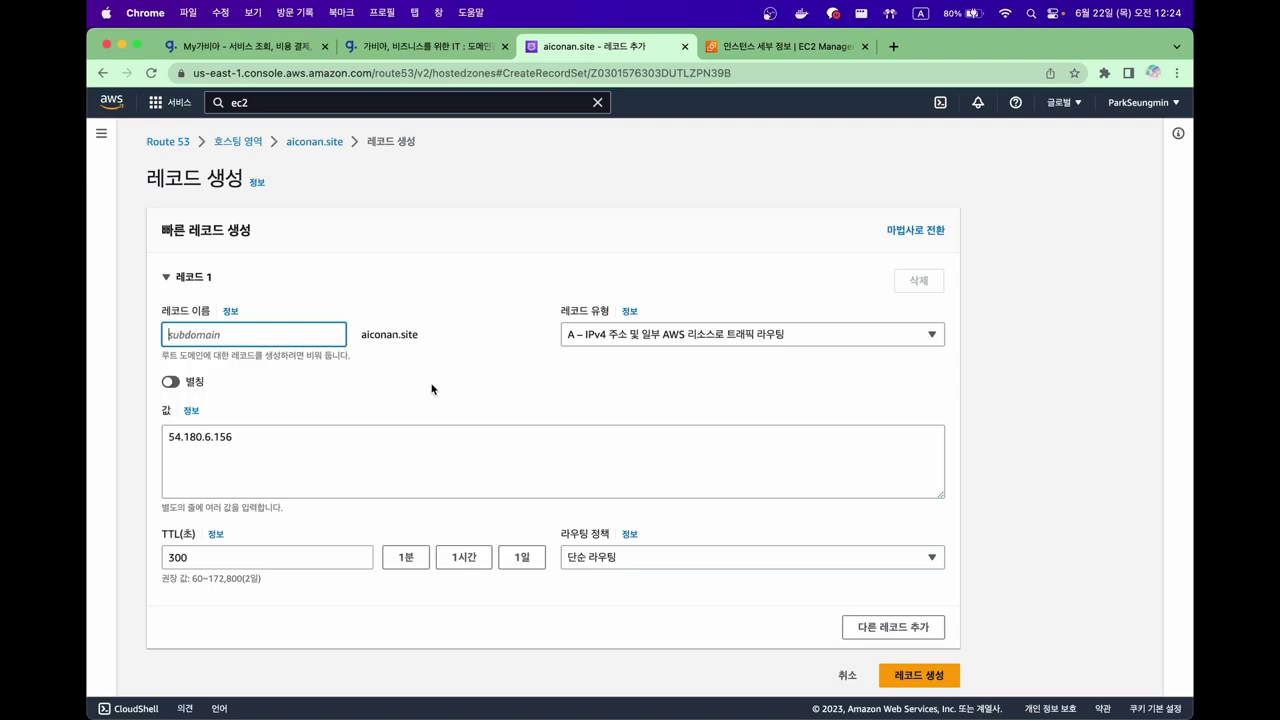
pyautogui.click(913, 678)
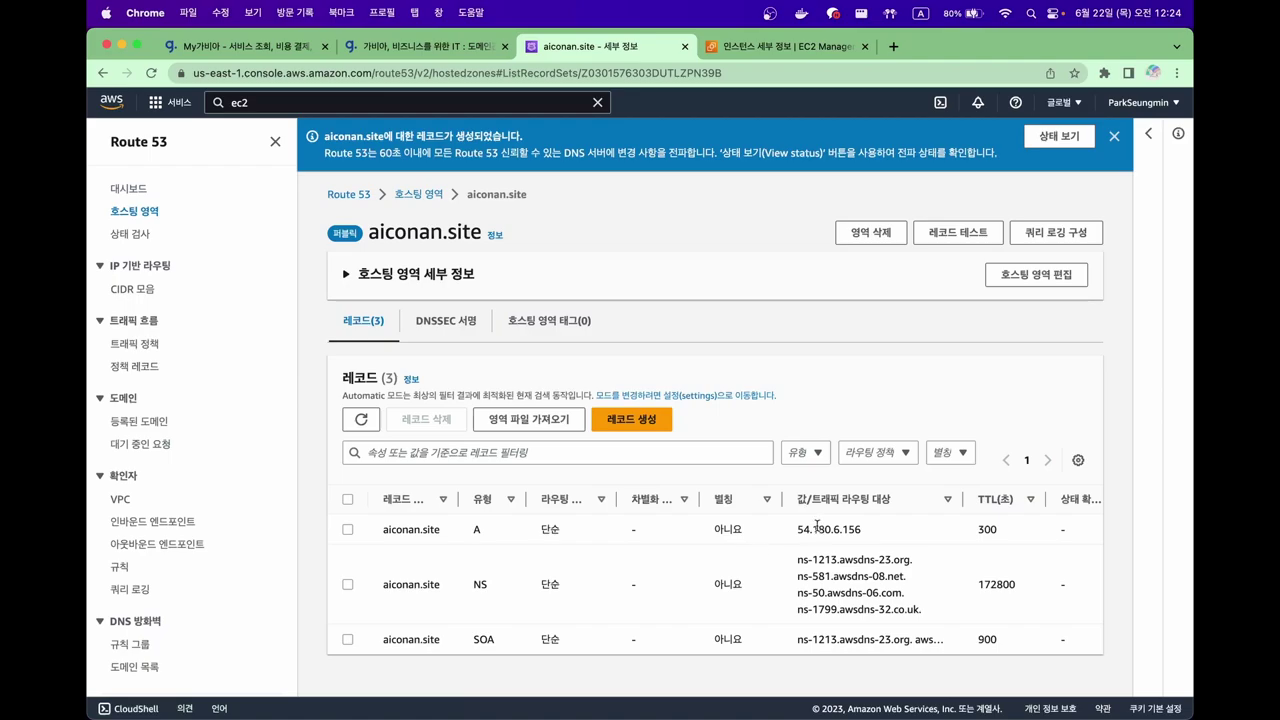
pyautogui.moveTo(798, 529); pyautogui.dragTo(859, 529)
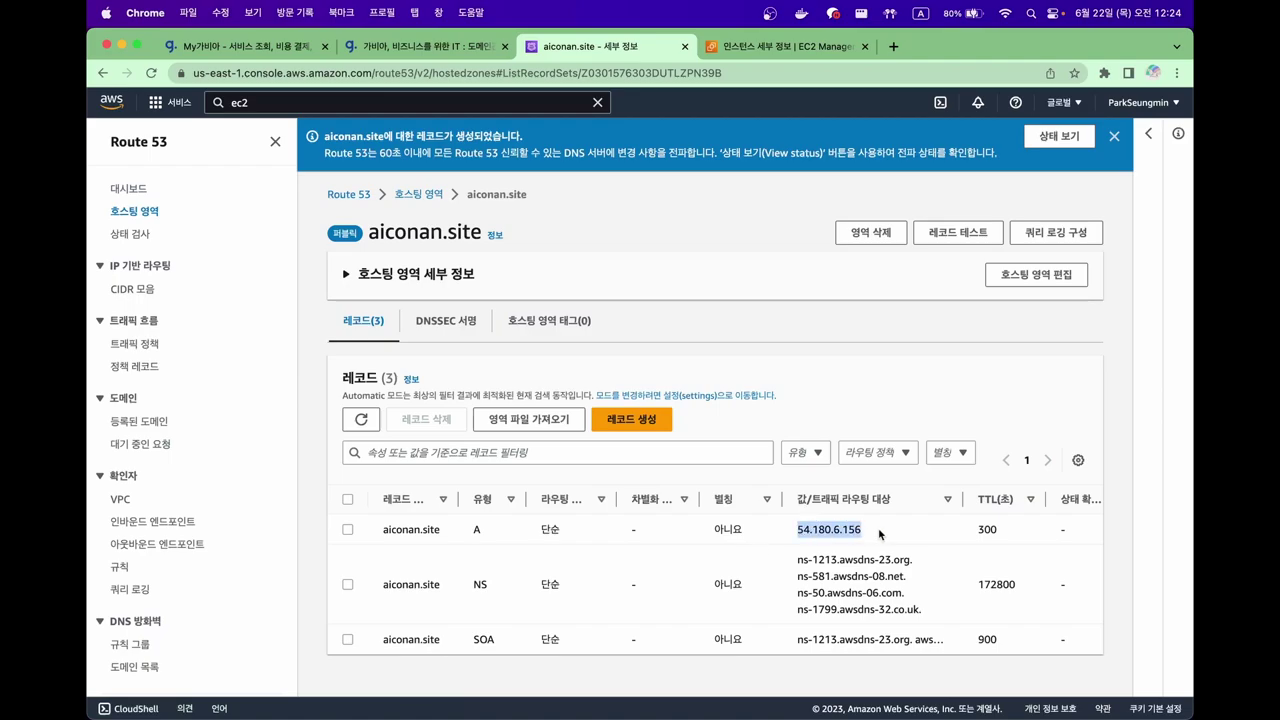
pyautogui.click(880, 534)
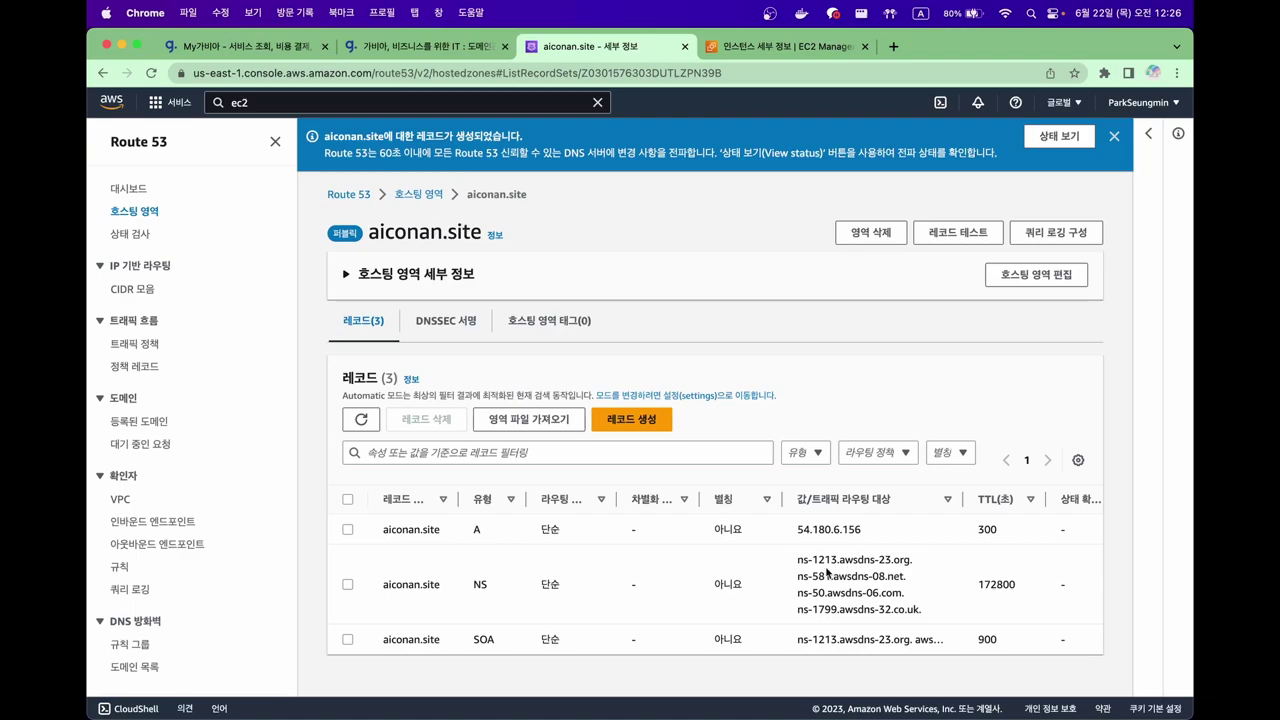
# Step: Copy the first NS record value from Route 53 and set Gabia's first name server to ns-1213.awsdns-23.org
pyautogui.moveTo(908, 562); pyautogui.dragTo(797, 562)
pyautogui.press('super+c')
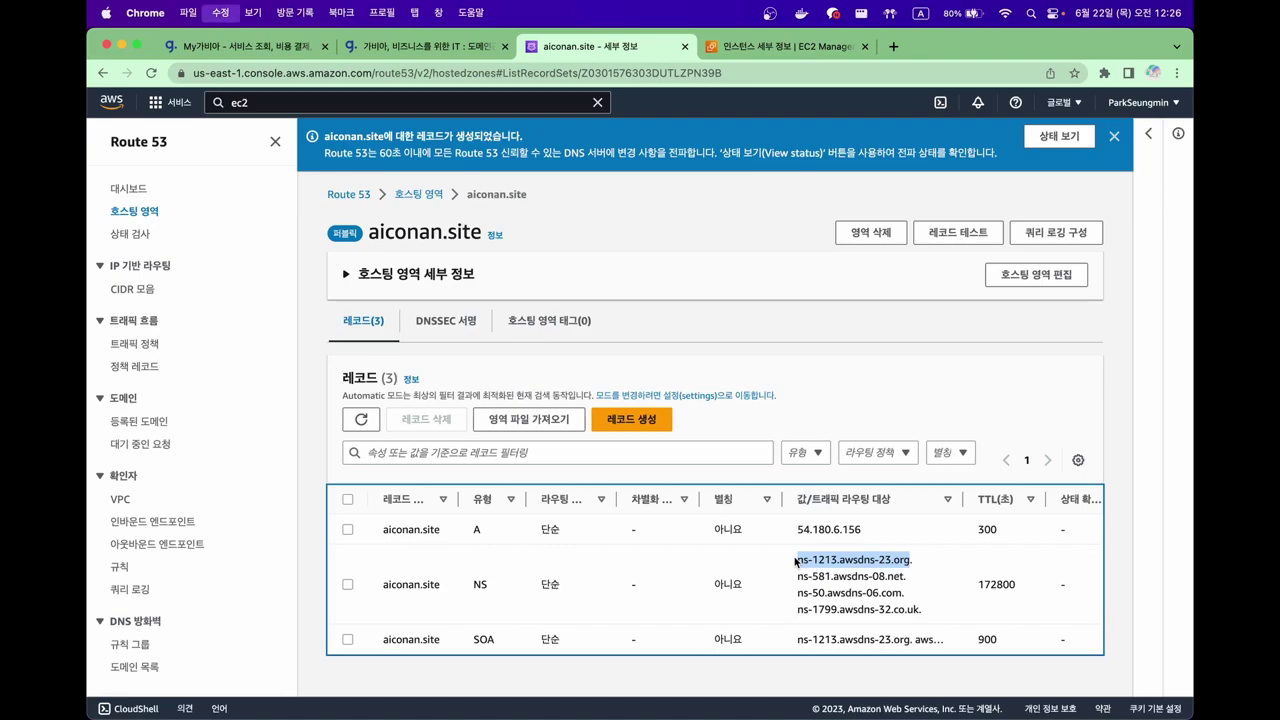
pyautogui.click(377, 47)
pyautogui.click(547, 408)
pyautogui.press('super+a')
pyautogui.press('BackSpace')
pyautogui.press('super+v')
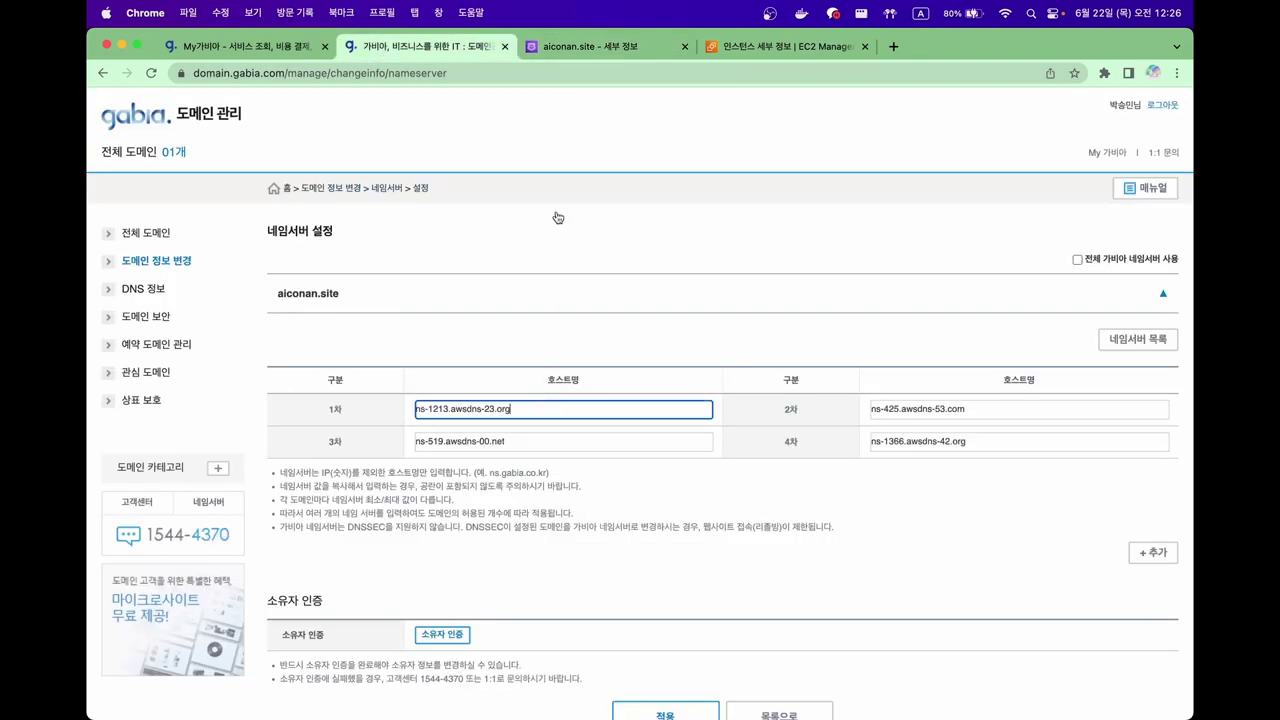
# Step: Copy the second NS record value from Route 53 and set Gabia's second name server to ns-581.awsdns-08.net
pyautogui.click(602, 46)
pyautogui.moveTo(906, 577); pyautogui.dragTo(797, 580)
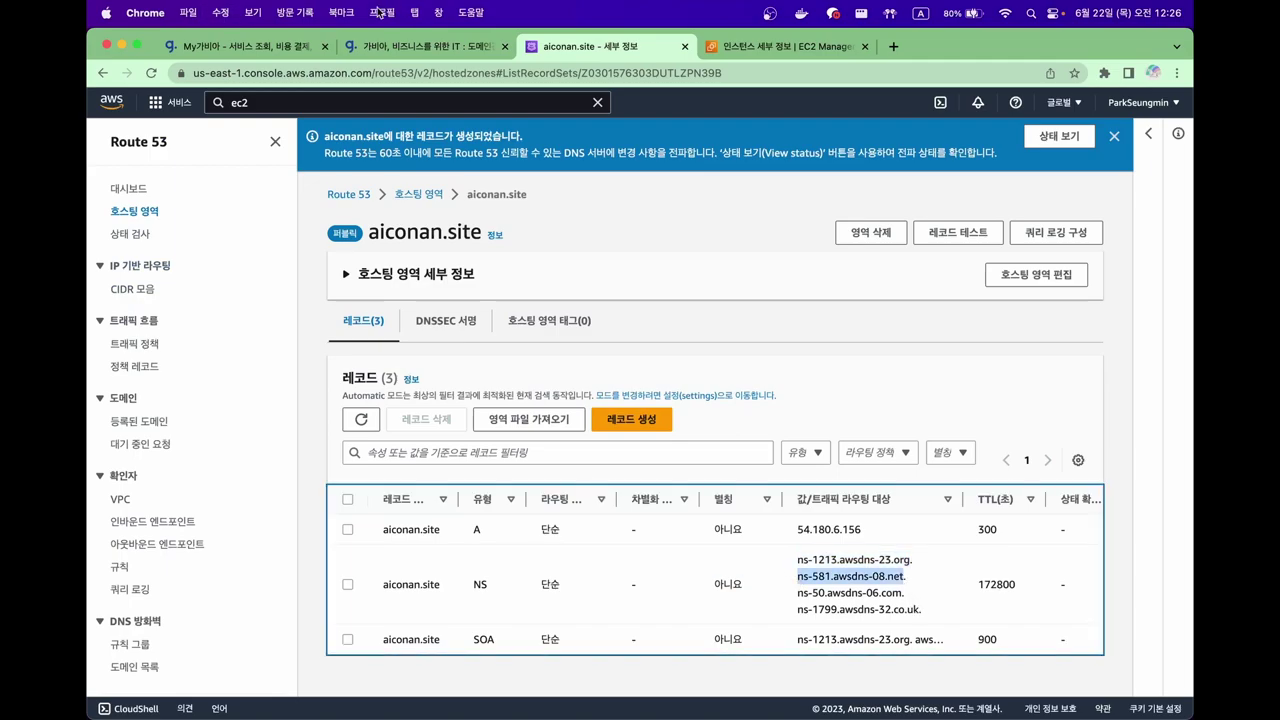
pyautogui.click(400, 44)
pyautogui.click(962, 408)
pyautogui.press('super+a')
pyautogui.press('super+v')
# Step: Copy the third NS record value from Route 53 and set Gabia's third name server to ns-50.awsdns-06.com
pyautogui.click(625, 50)
pyautogui.moveTo(797, 593); pyautogui.dragTo(904, 593)
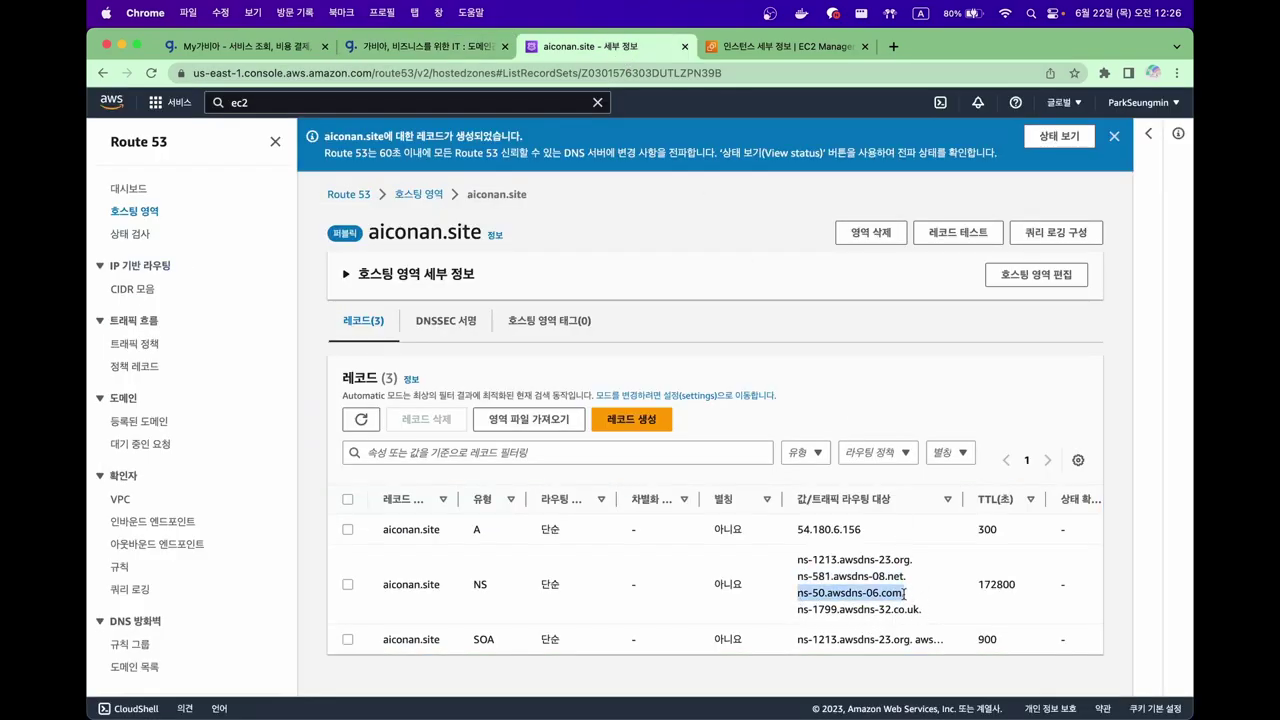
pyautogui.press('super+c')
pyautogui.click(458, 49)
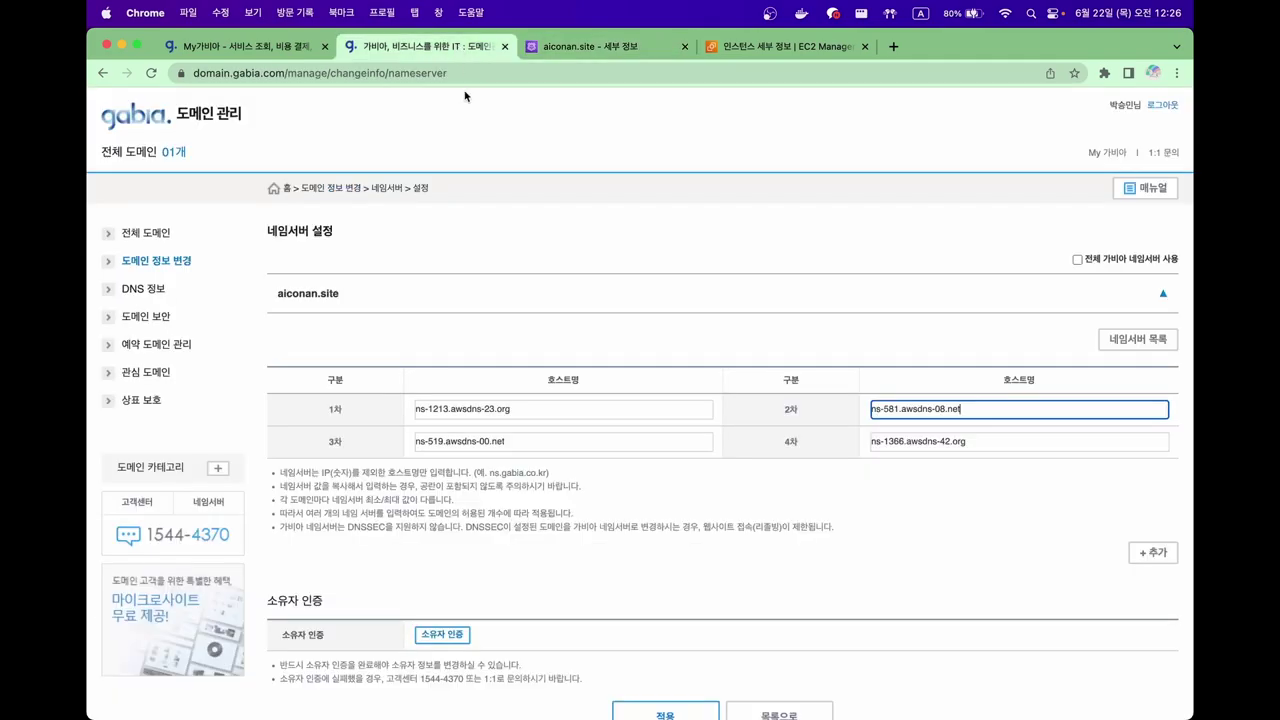
pyautogui.click(533, 443)
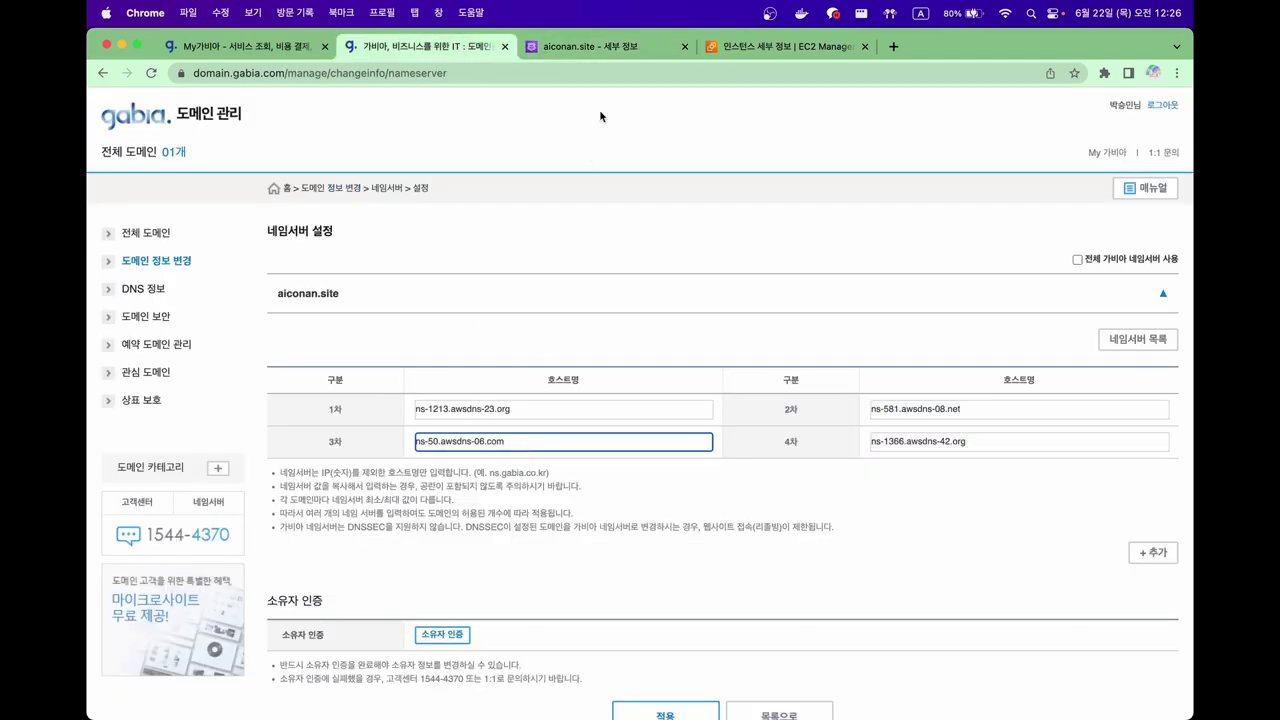
# Step: Copy the fourth NS record value from Route 53 and set Gabia's fourth name server to ns-1799.awsdns-32.co.uk
pyautogui.click(599, 53)
pyautogui.moveTo(797, 612); pyautogui.dragTo(918, 614)
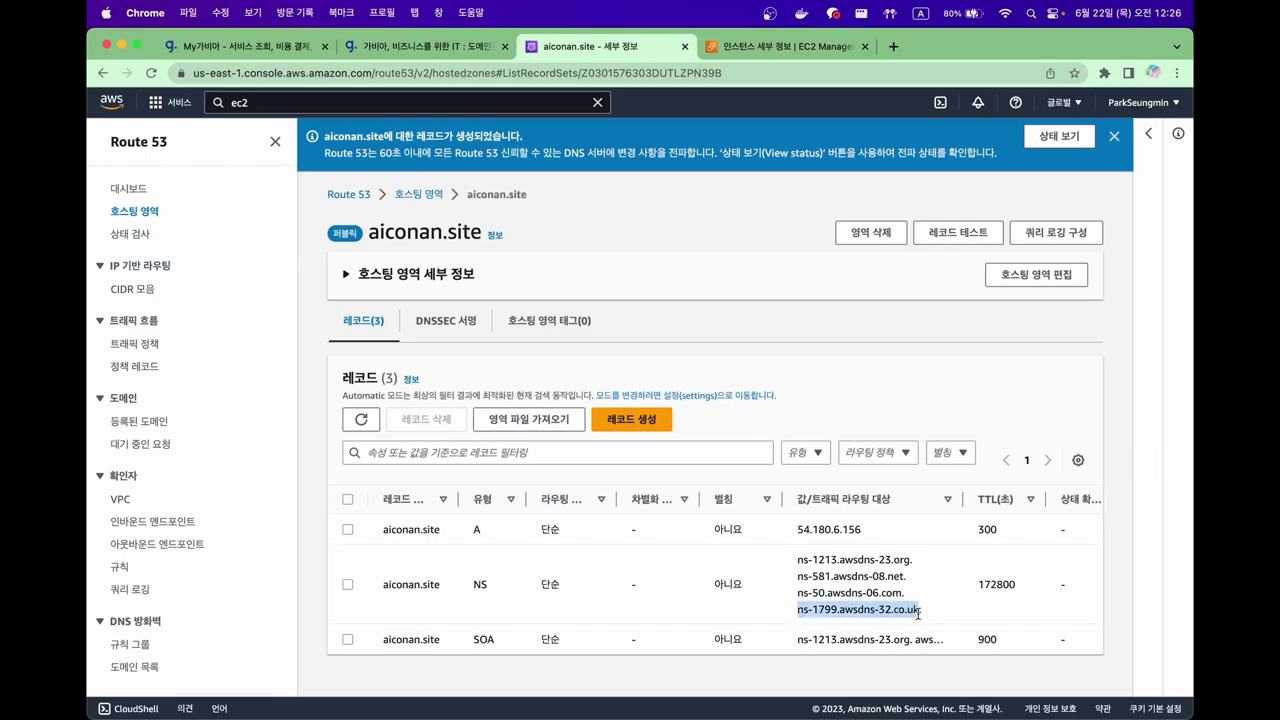
pyautogui.click(444, 47)
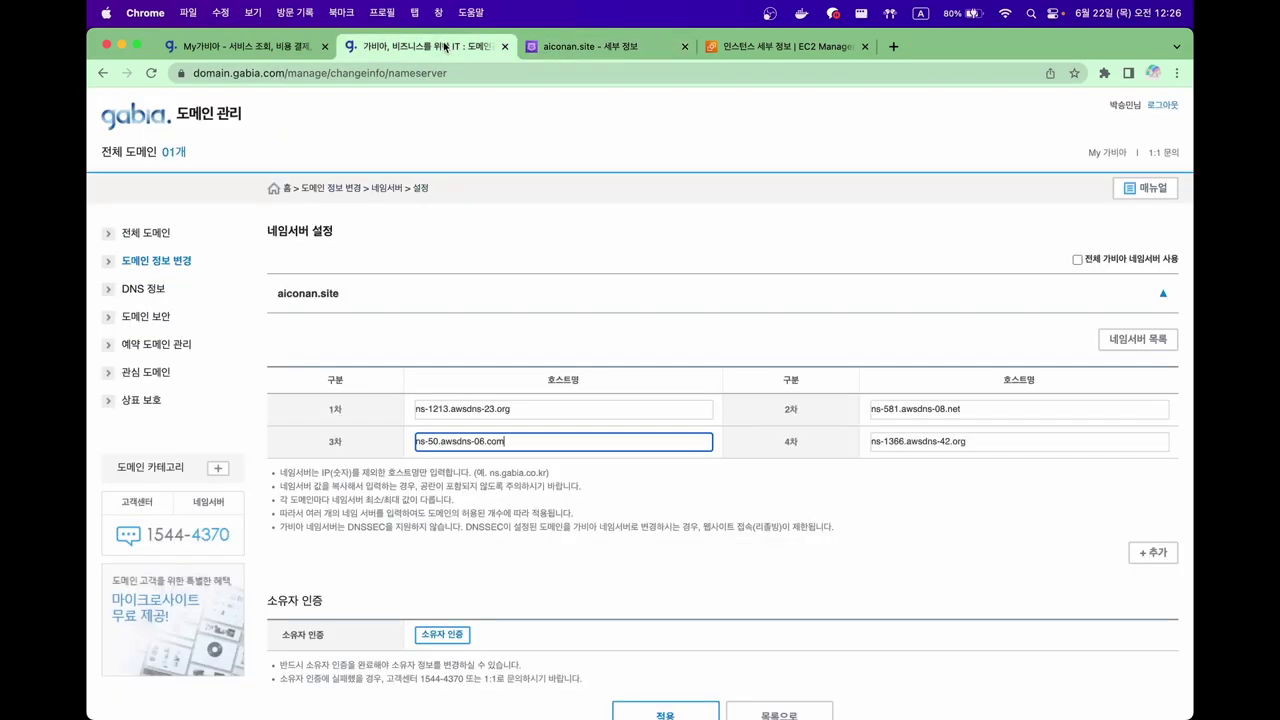
pyautogui.click(979, 440)
pyautogui.hotkey('ctrl', 'a')
pyautogui.hotkey('ctrl', 'v')
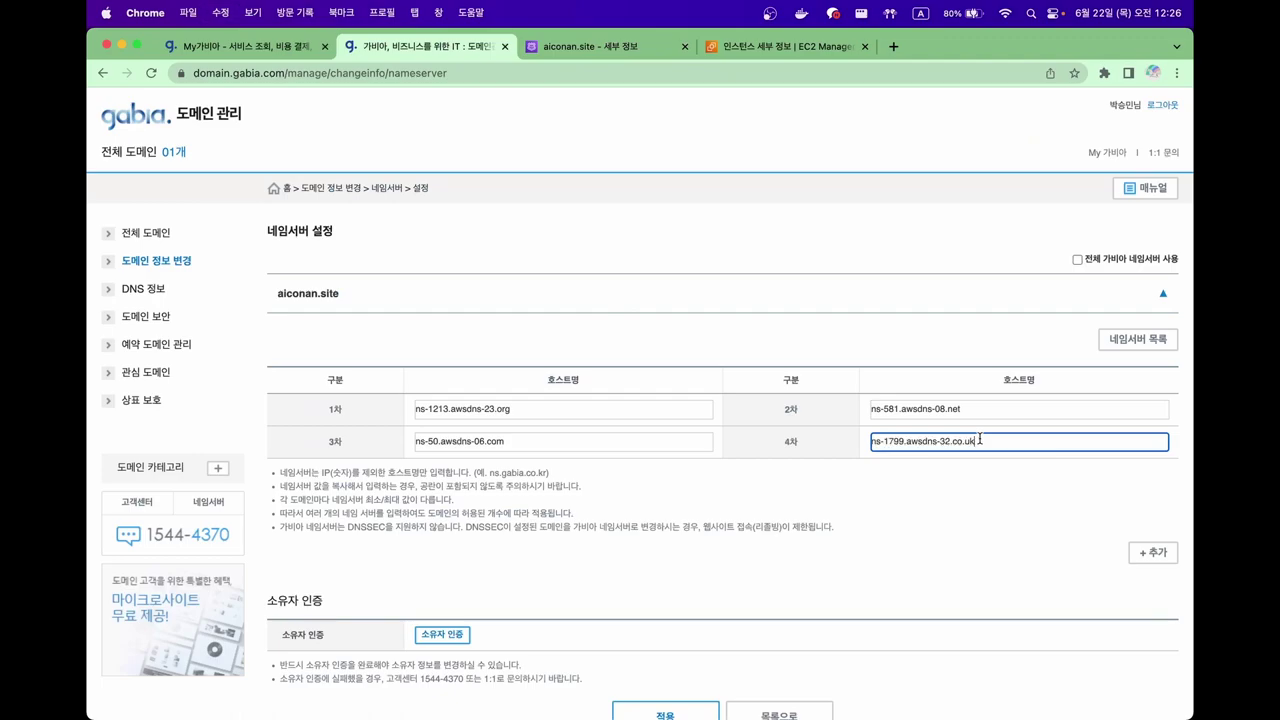
# Step: Try to apply the name server changes for aiconan.site and open Gabia's owner verification dialog
pyautogui.scroll(-1, 640, 605)
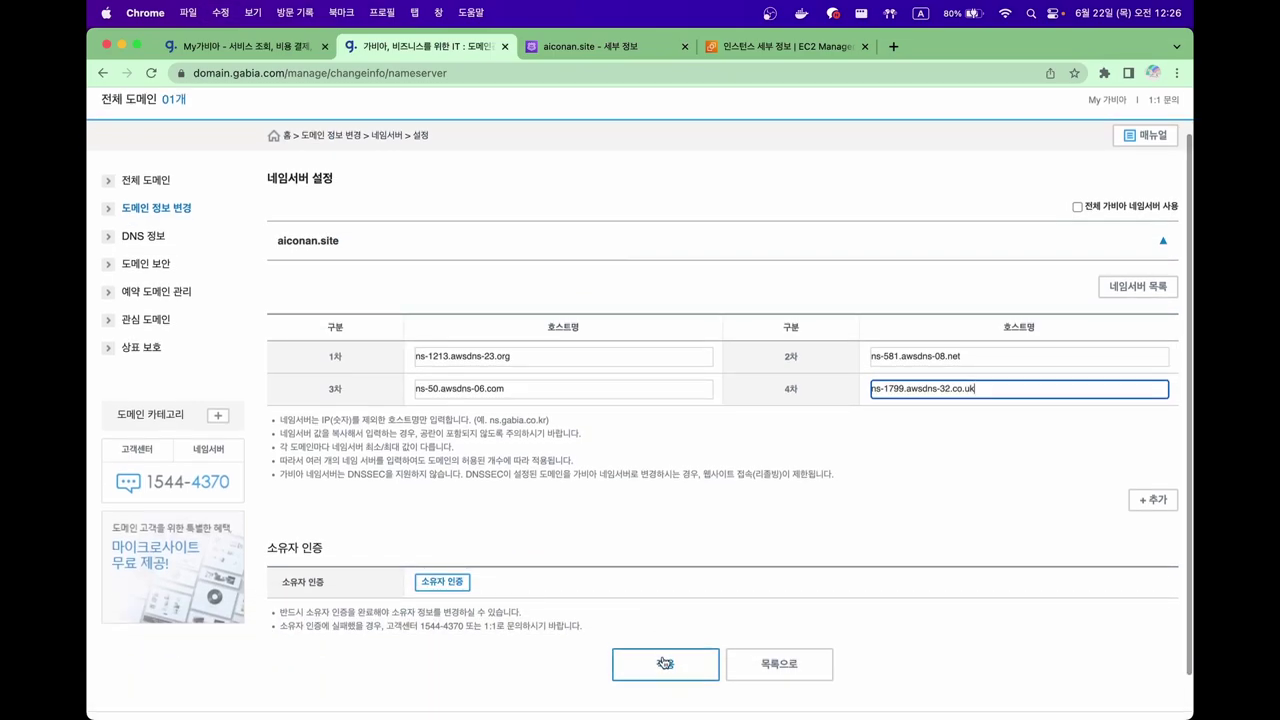
pyautogui.click(665, 662)
pyautogui.click(773, 160)
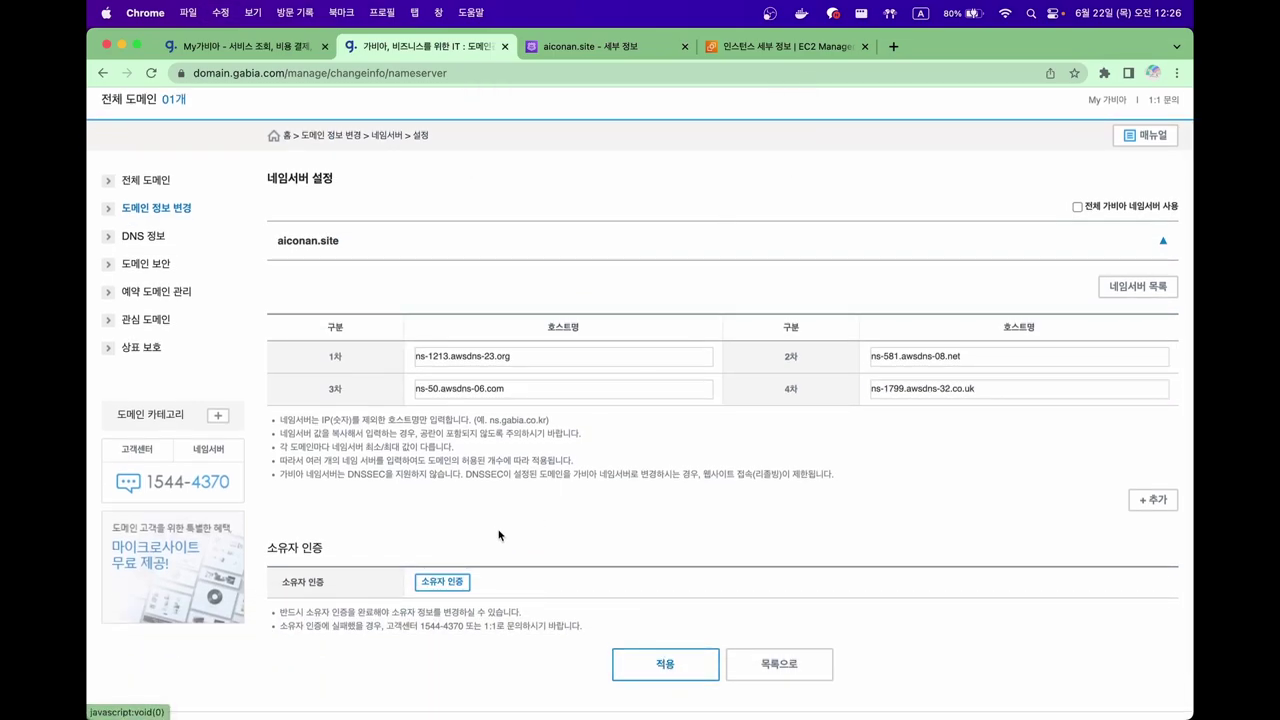
pyautogui.click(448, 582)
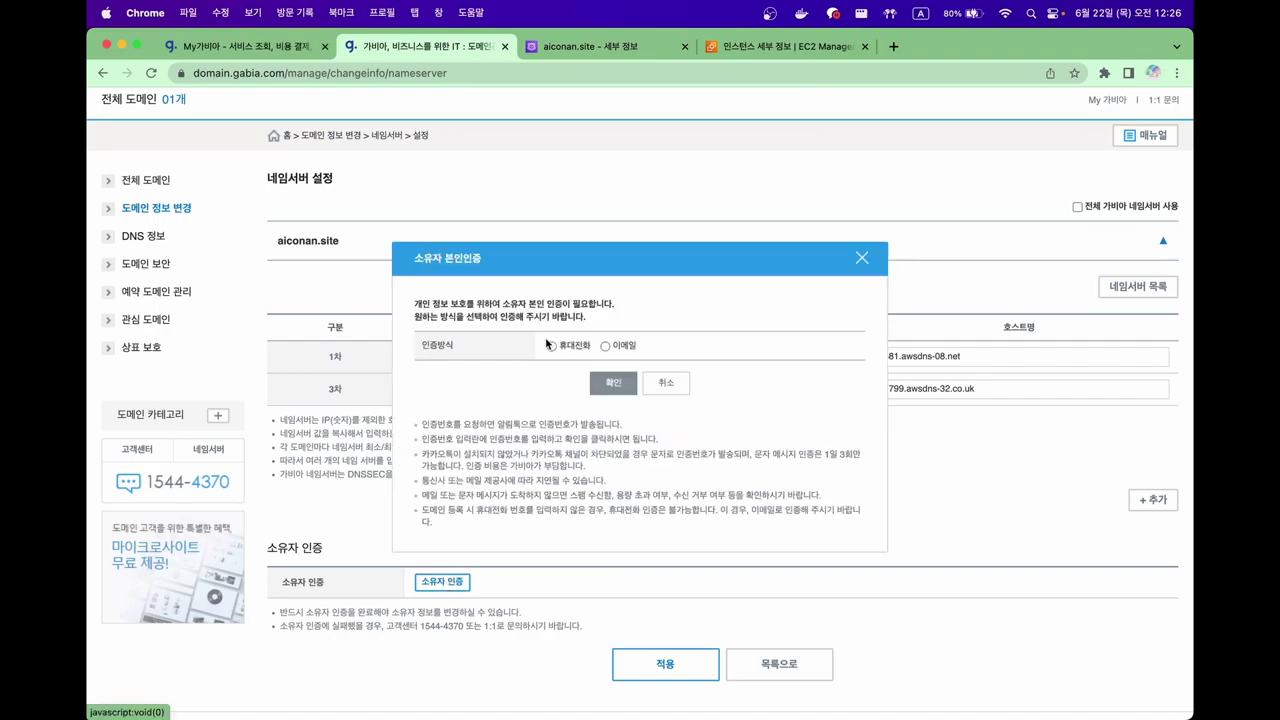
pyautogui.click(771, 15)
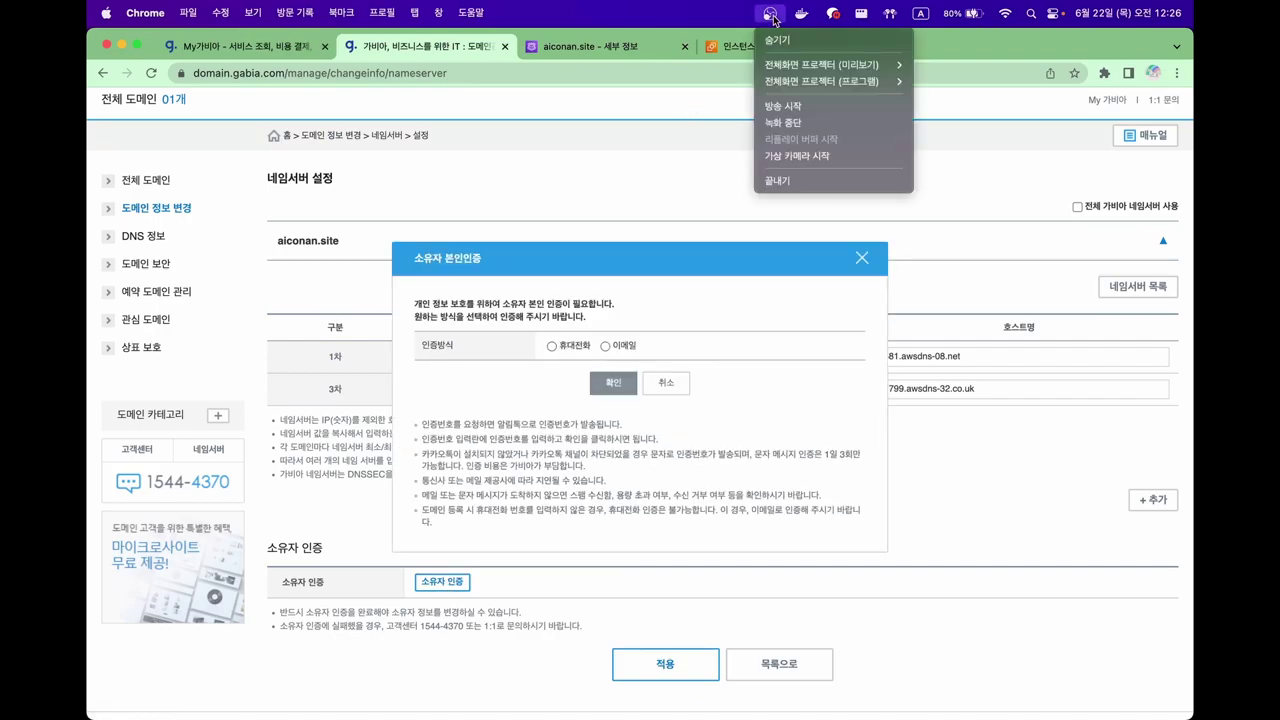
pyautogui.click(830, 121)
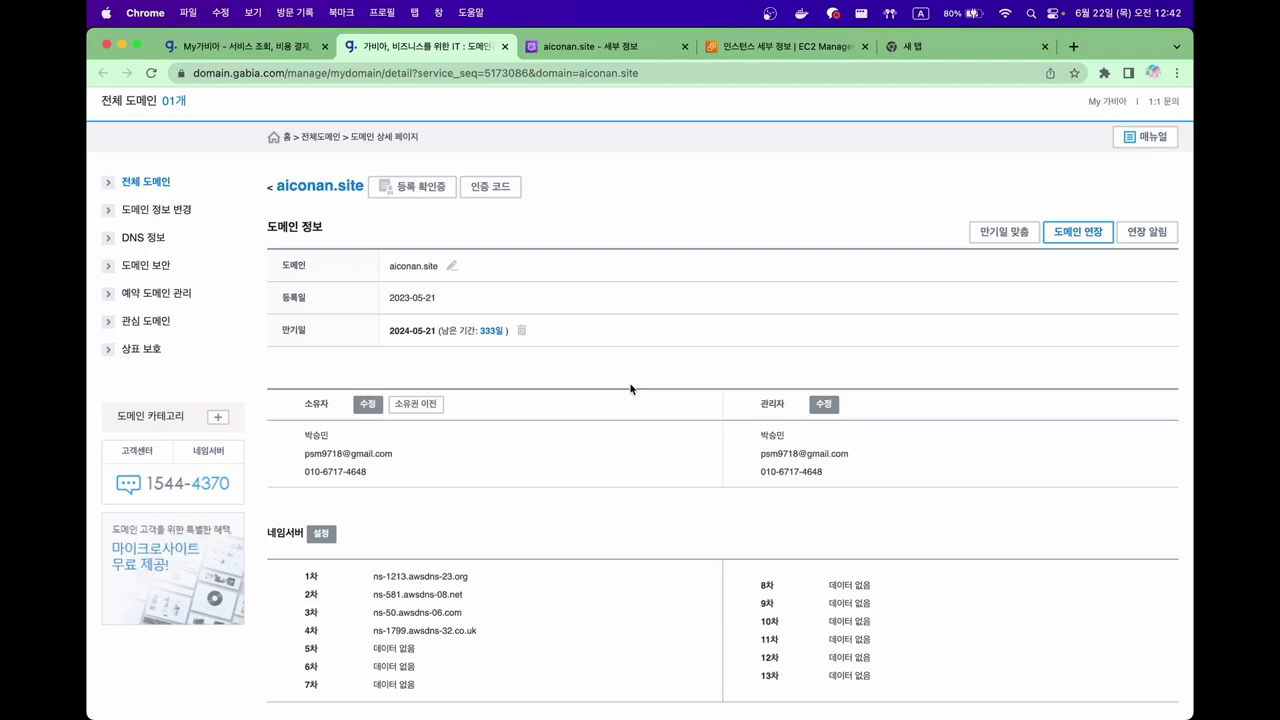
pyautogui.click(940, 48)
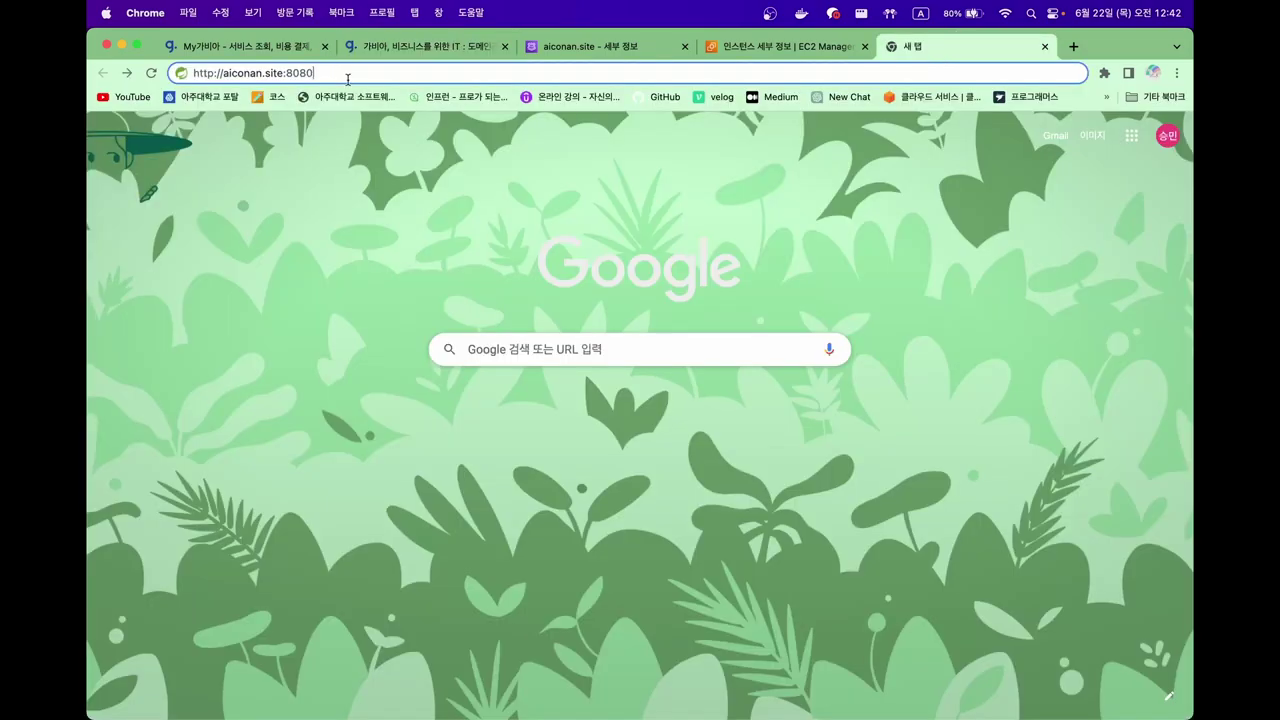
pyautogui.press('Return')
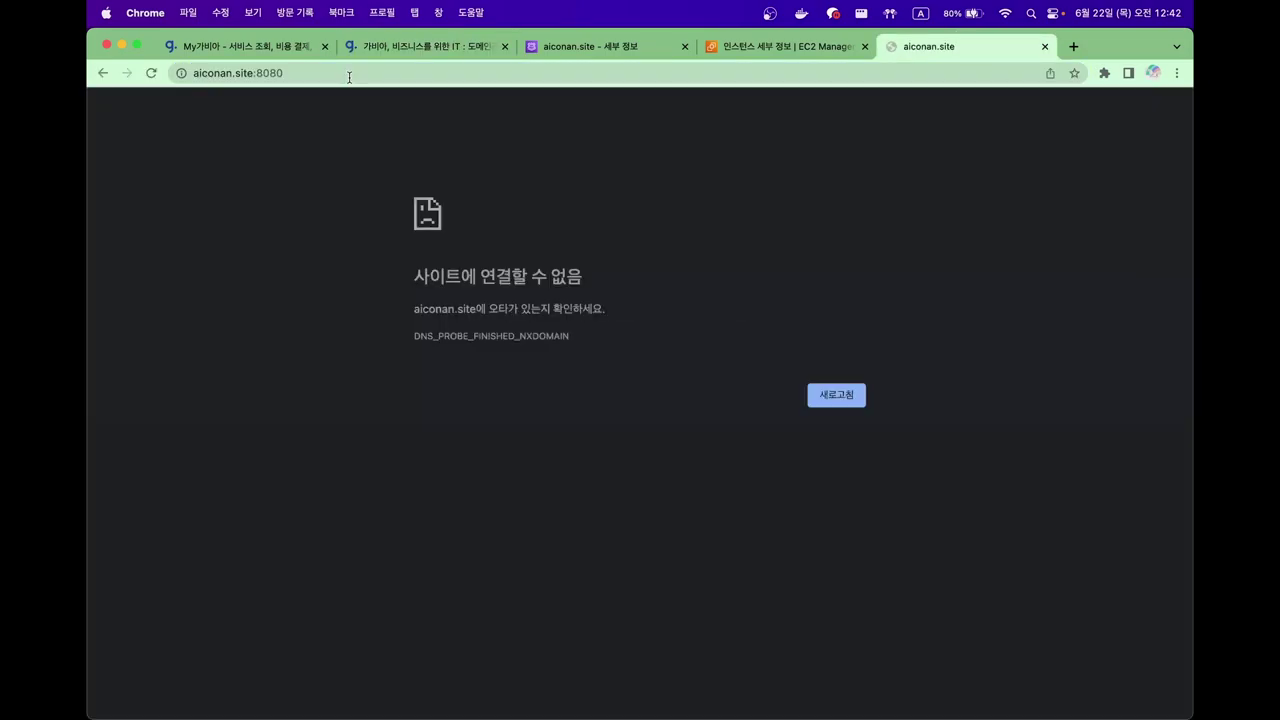
pyautogui.press('super+r')
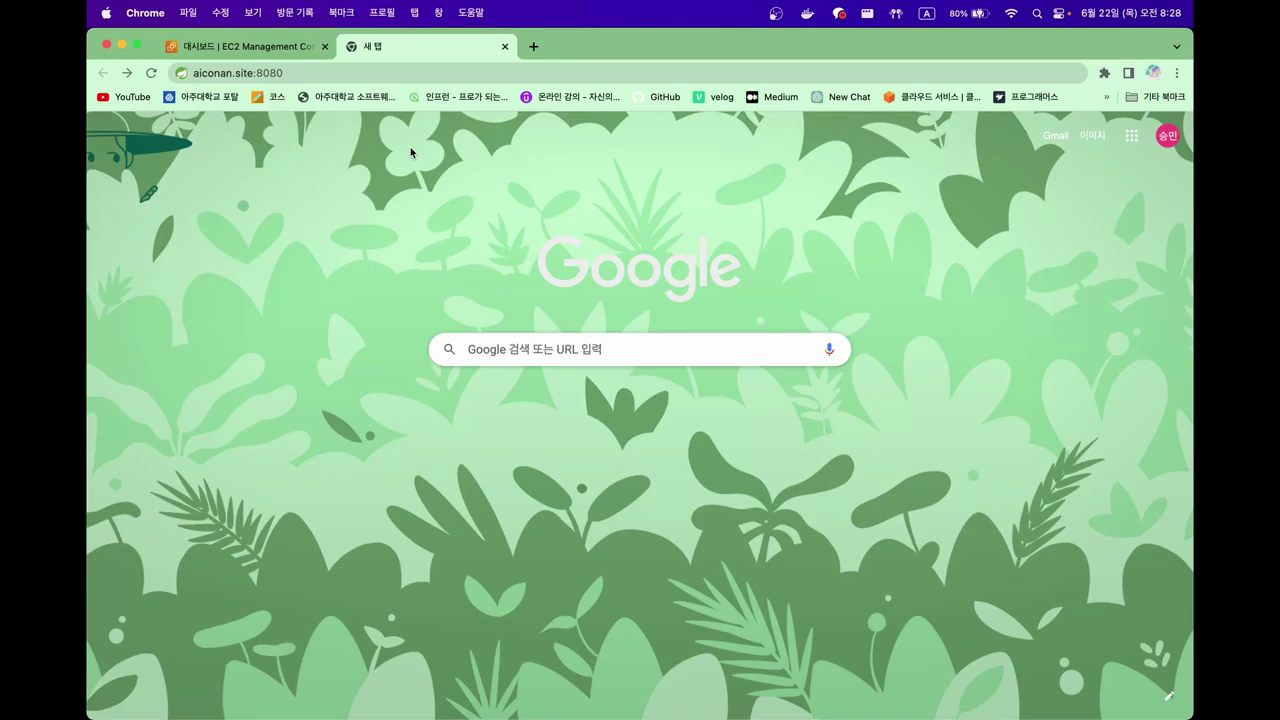
pyautogui.click(329, 73)
pyautogui.click(329, 73)
pyautogui.press('Return')
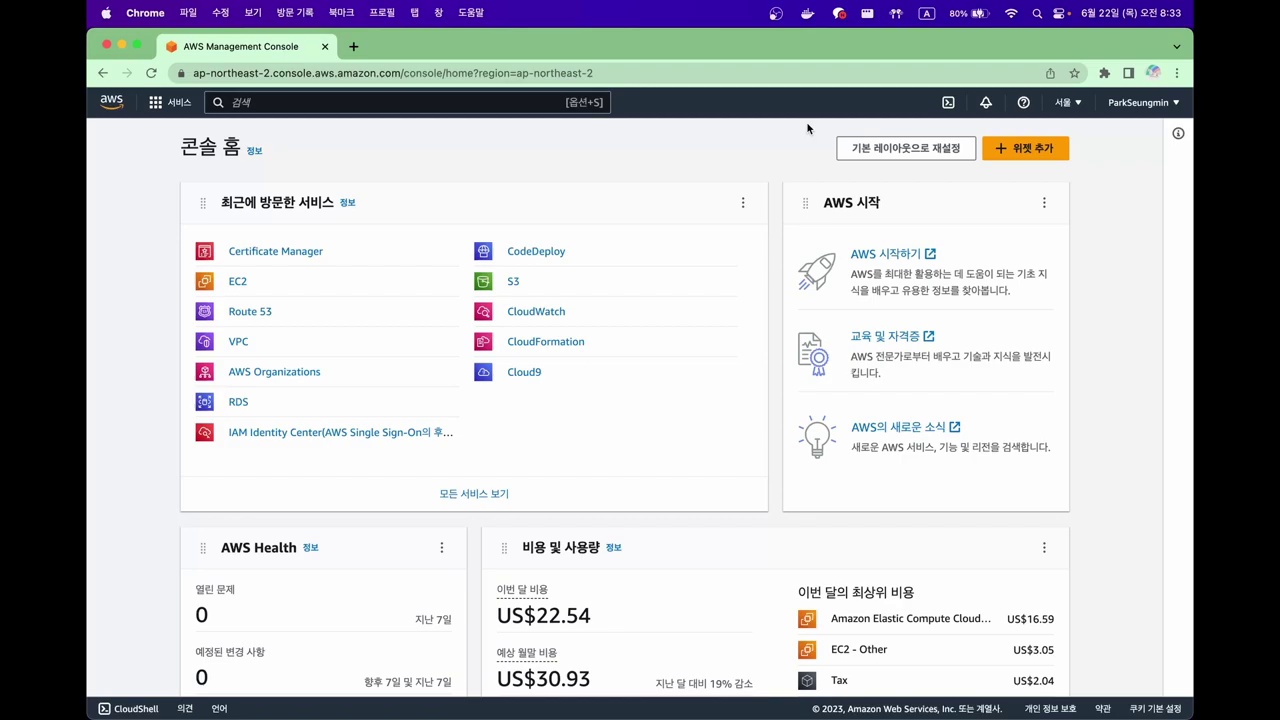
# Step: Search the AWS services for acm, open Certificate Manager and start a public certificate request
pyautogui.click(499, 100)
pyautogui.write('acm')
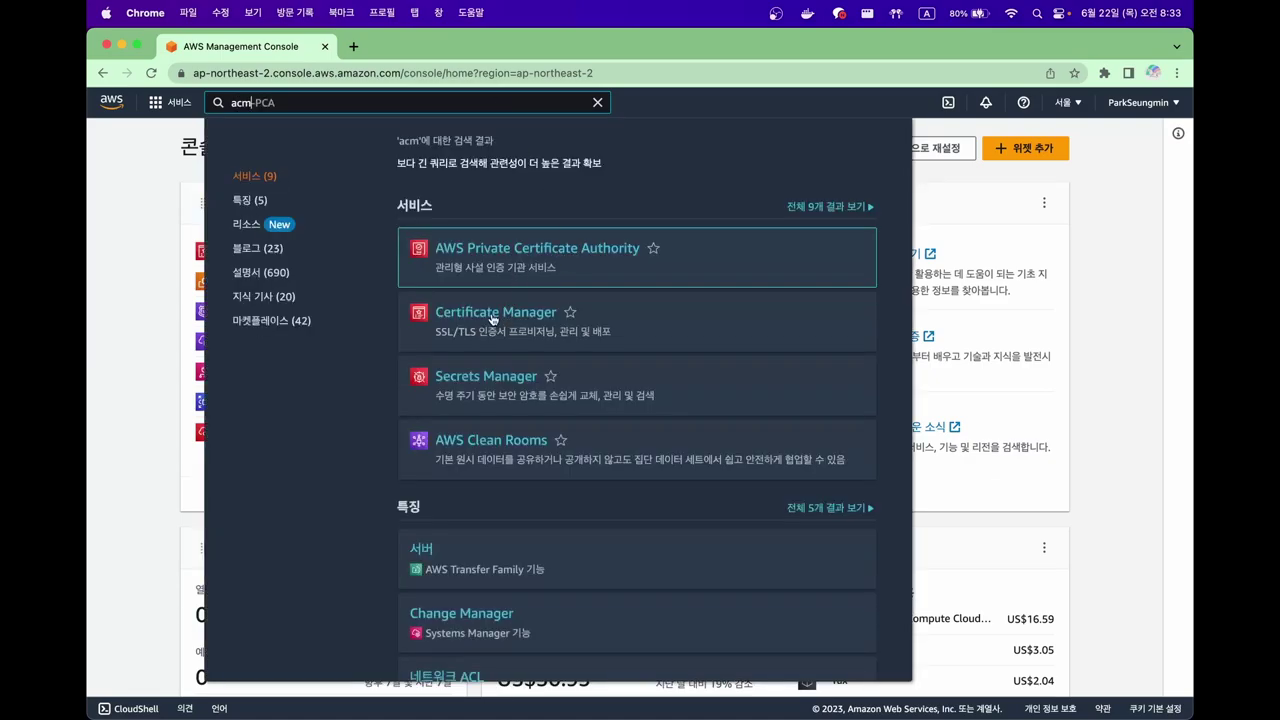
pyautogui.click(493, 319)
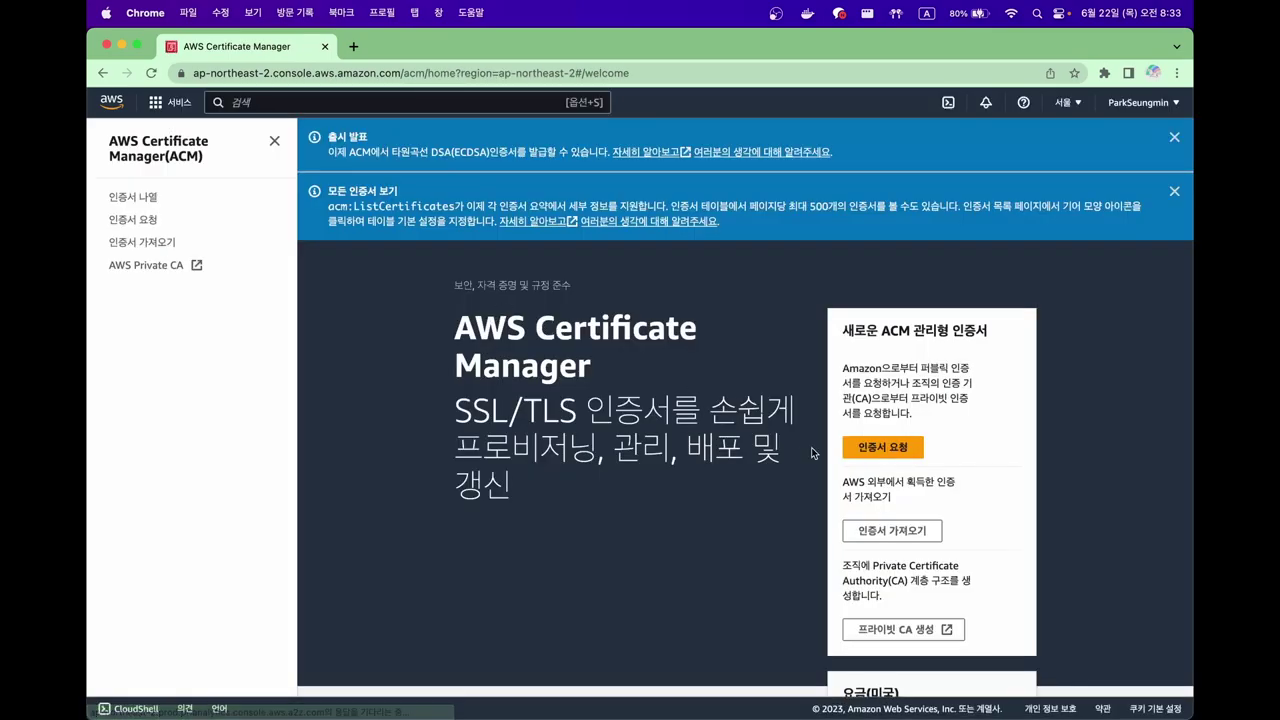
pyautogui.click(883, 447)
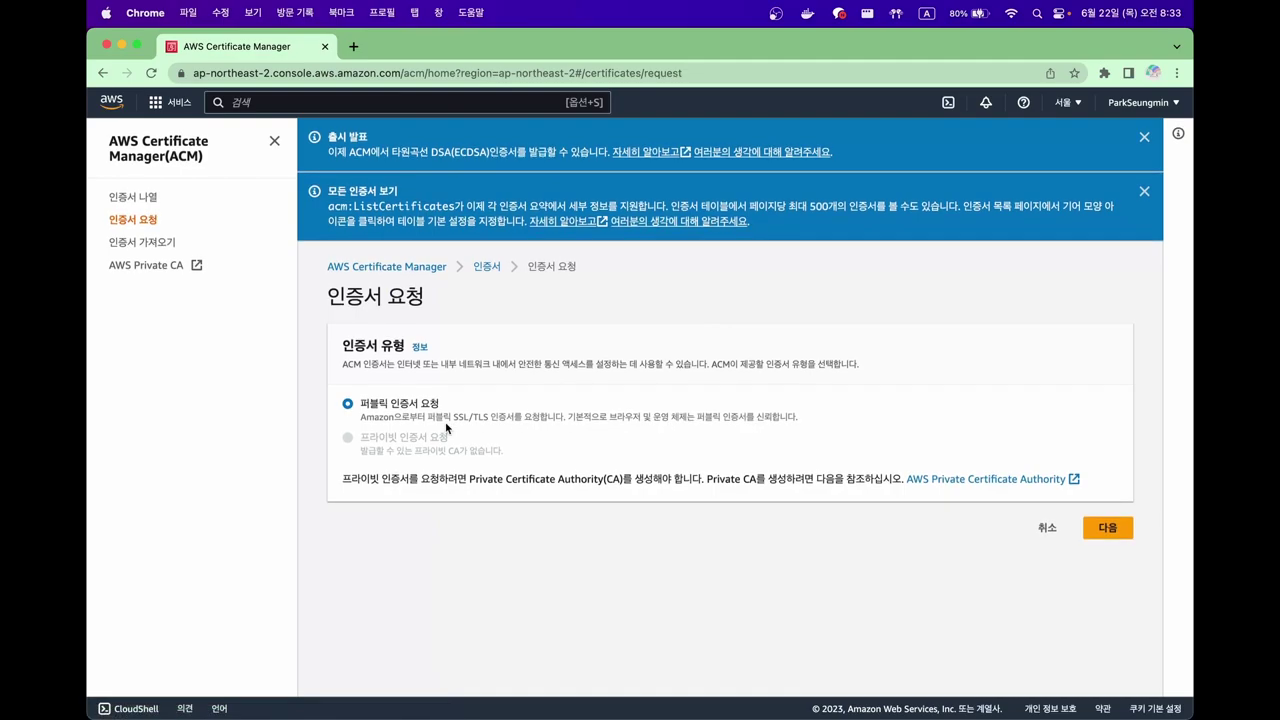
pyautogui.click(1107, 528)
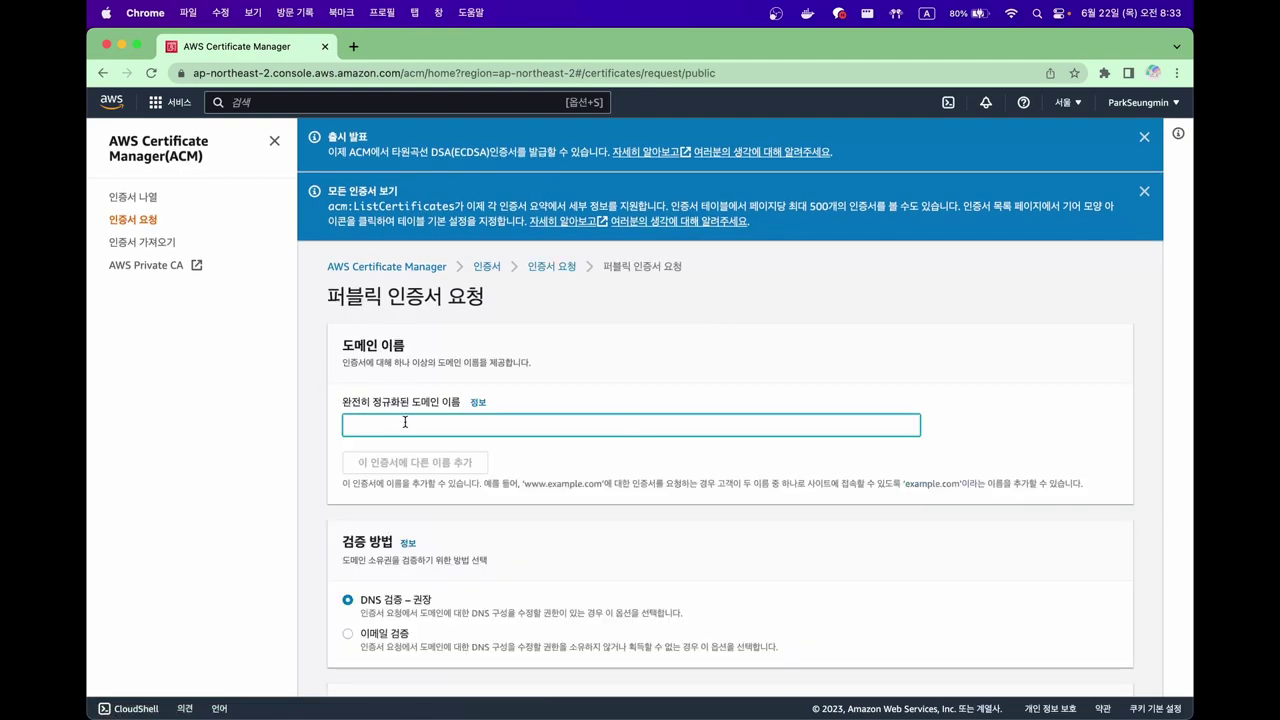
# Step: Request a public certificate for *.aiconan.site, keeping DNS validation and the RSA 2048 key algorithm
pyautogui.write('*.aiconan.site')
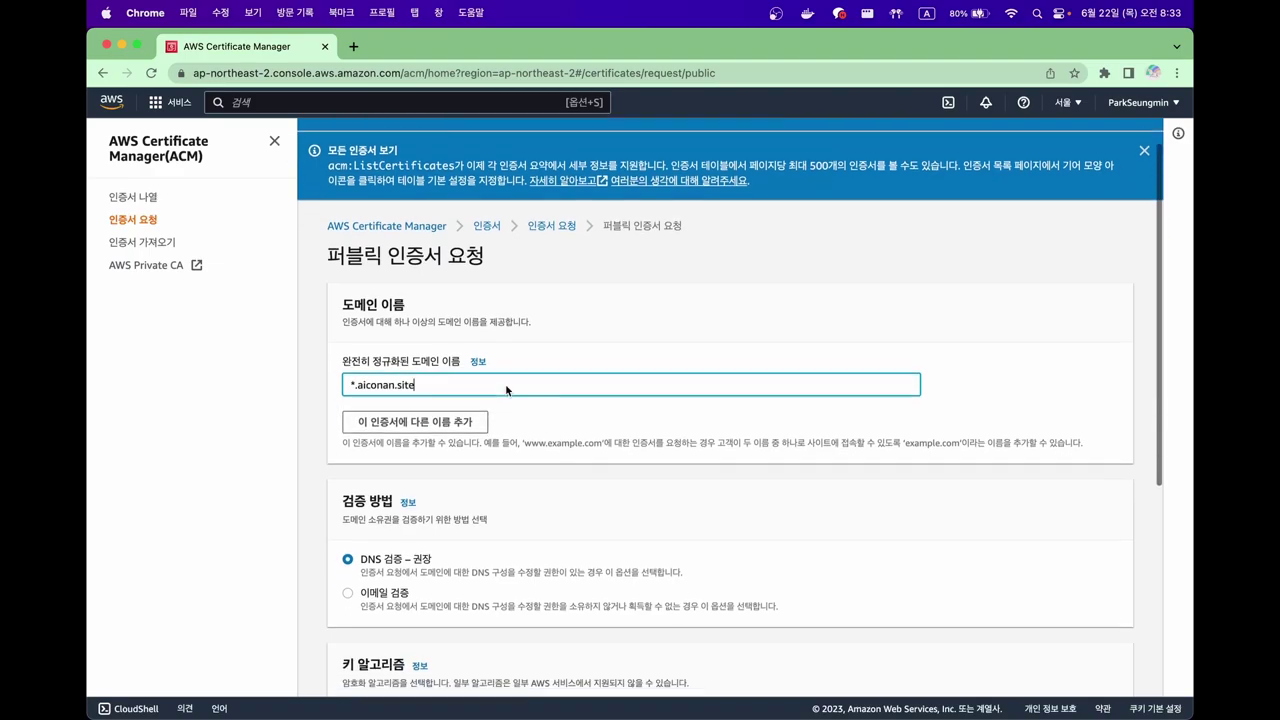
pyautogui.scroll(-5, 538, 436)
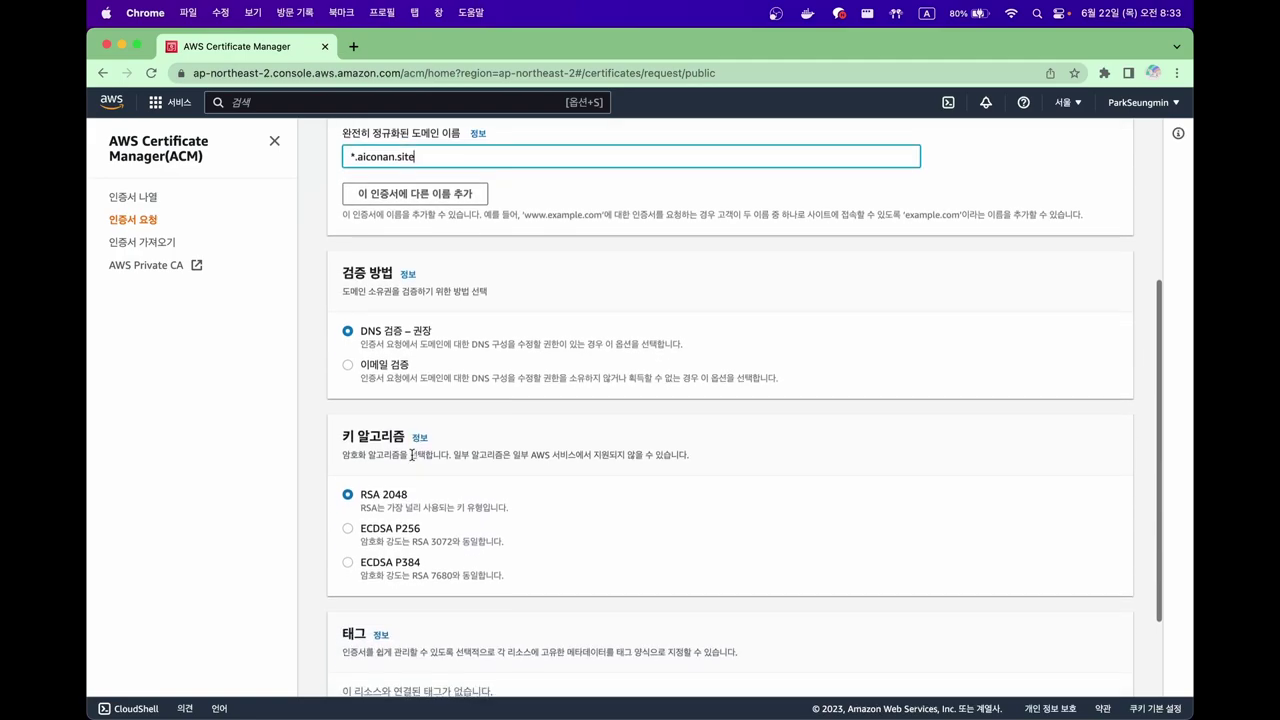
pyautogui.scroll(-1, 520, 578)
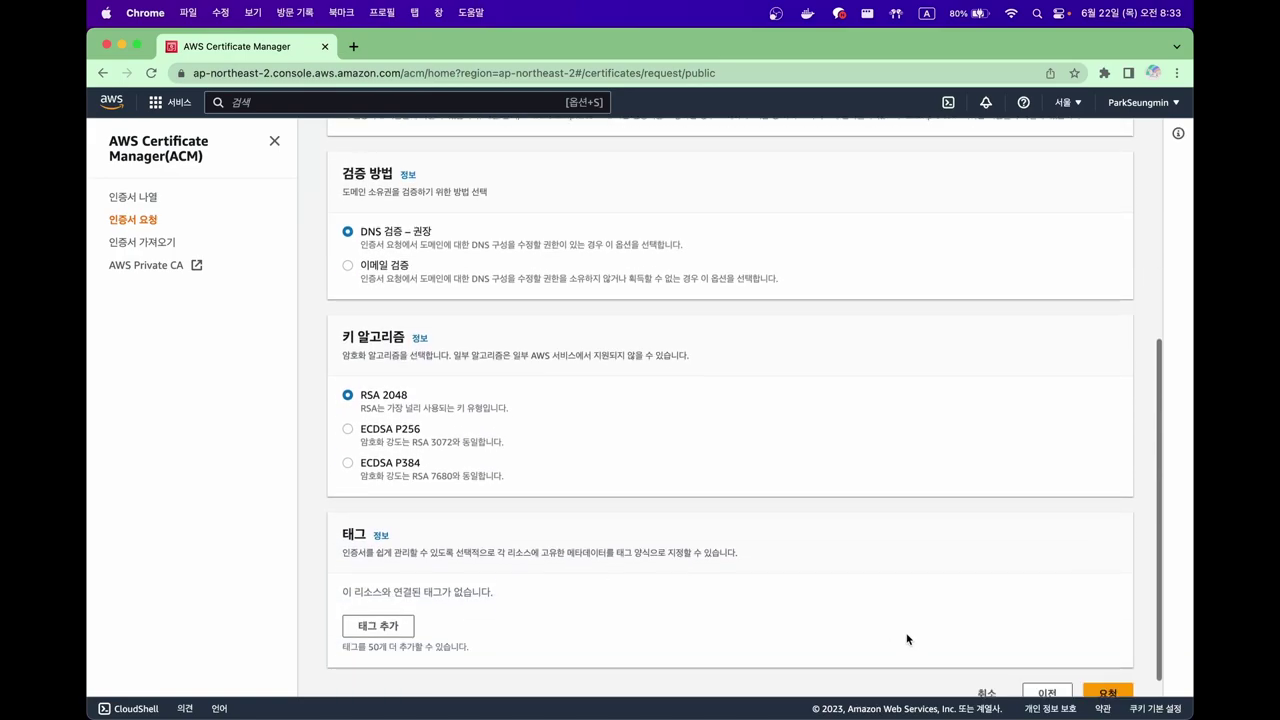
pyautogui.click(1107, 693)
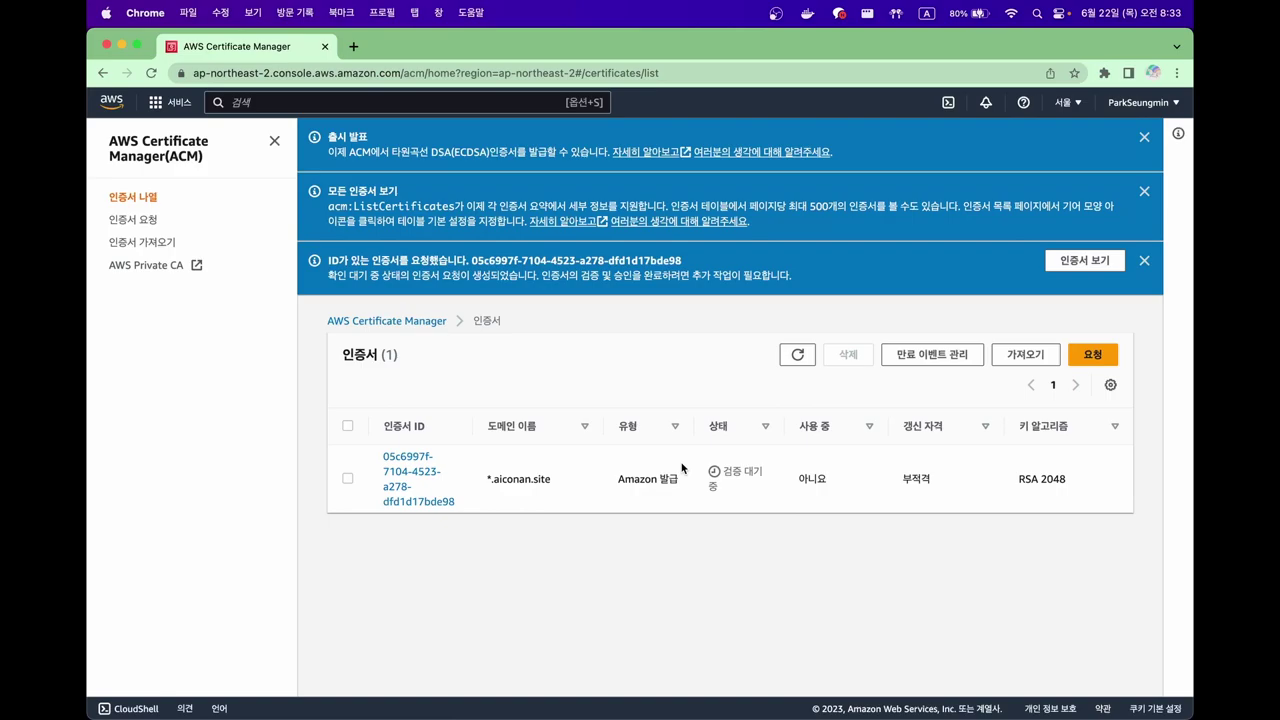
# Step: Create the CNAME validation record in Route 53 from the *.aiconan.site certificate's details and check its domain validation status
pyautogui.click(412, 483)
pyautogui.scroll(-3, 710, 490)
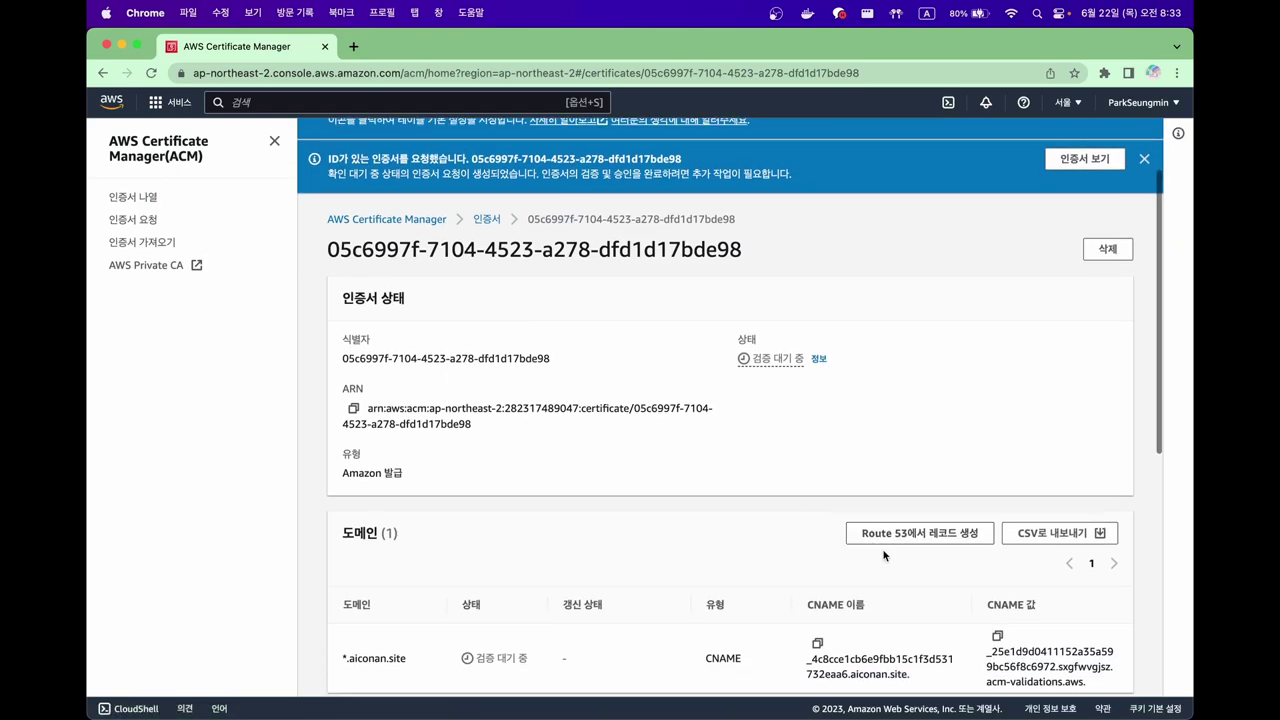
pyautogui.click(902, 537)
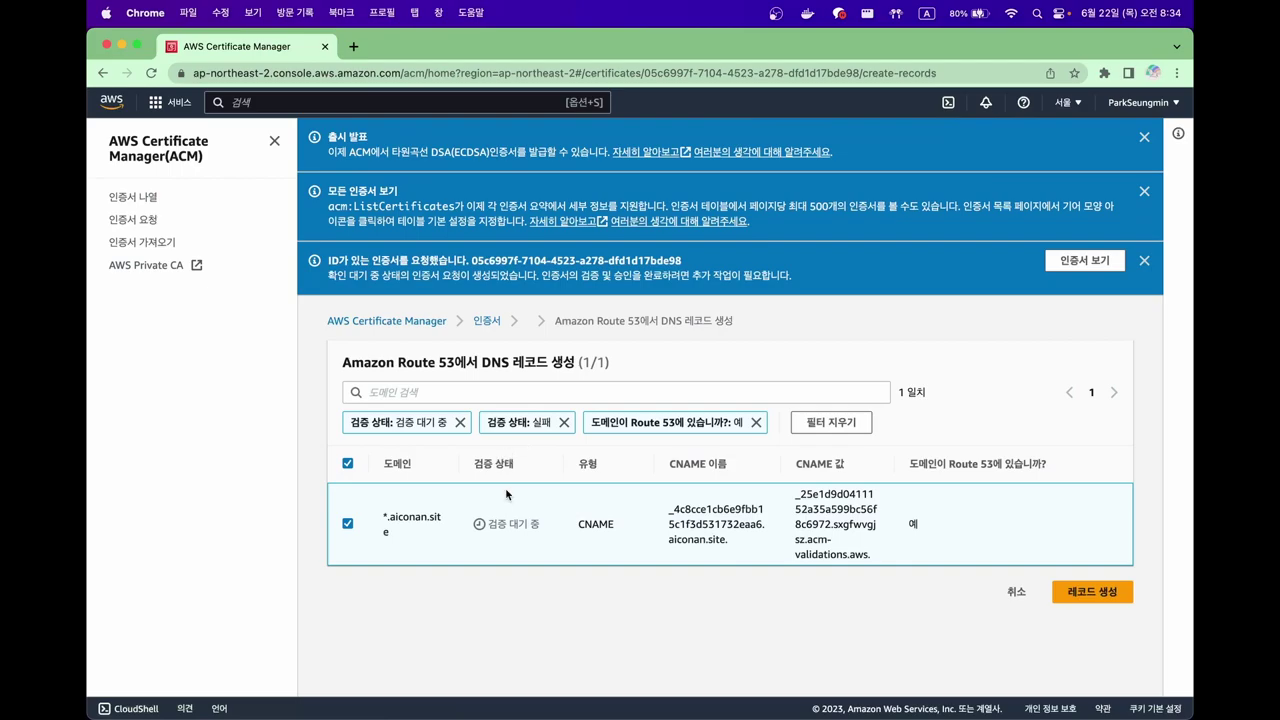
pyautogui.click(1091, 591)
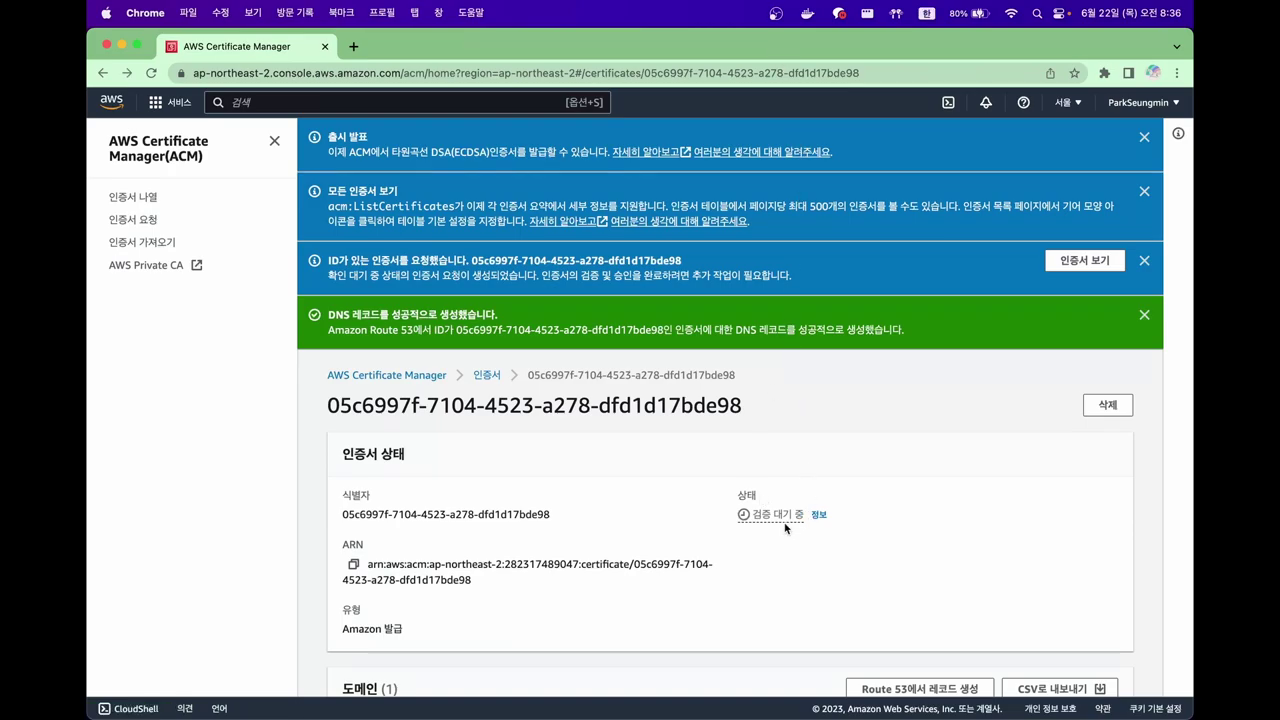
pyautogui.scroll(-4, 731, 555)
pyautogui.scroll(-2, 731, 552)
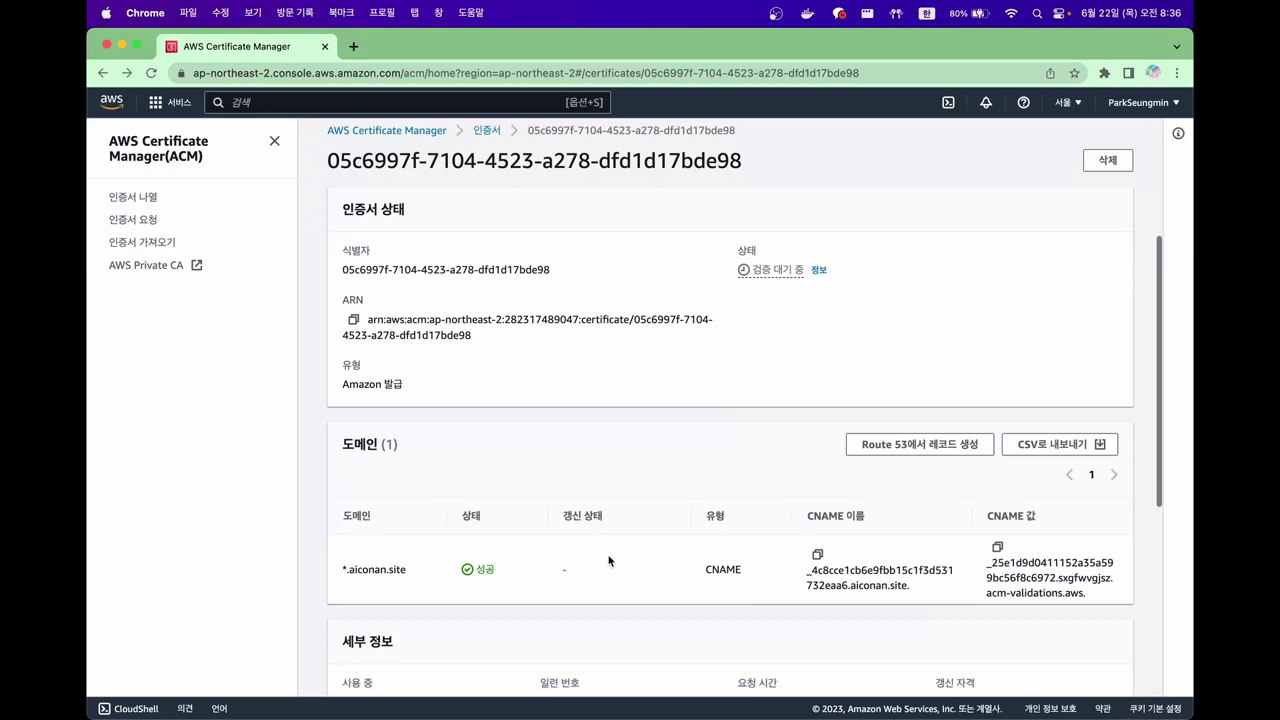
pyautogui.scroll(5, 500, 509)
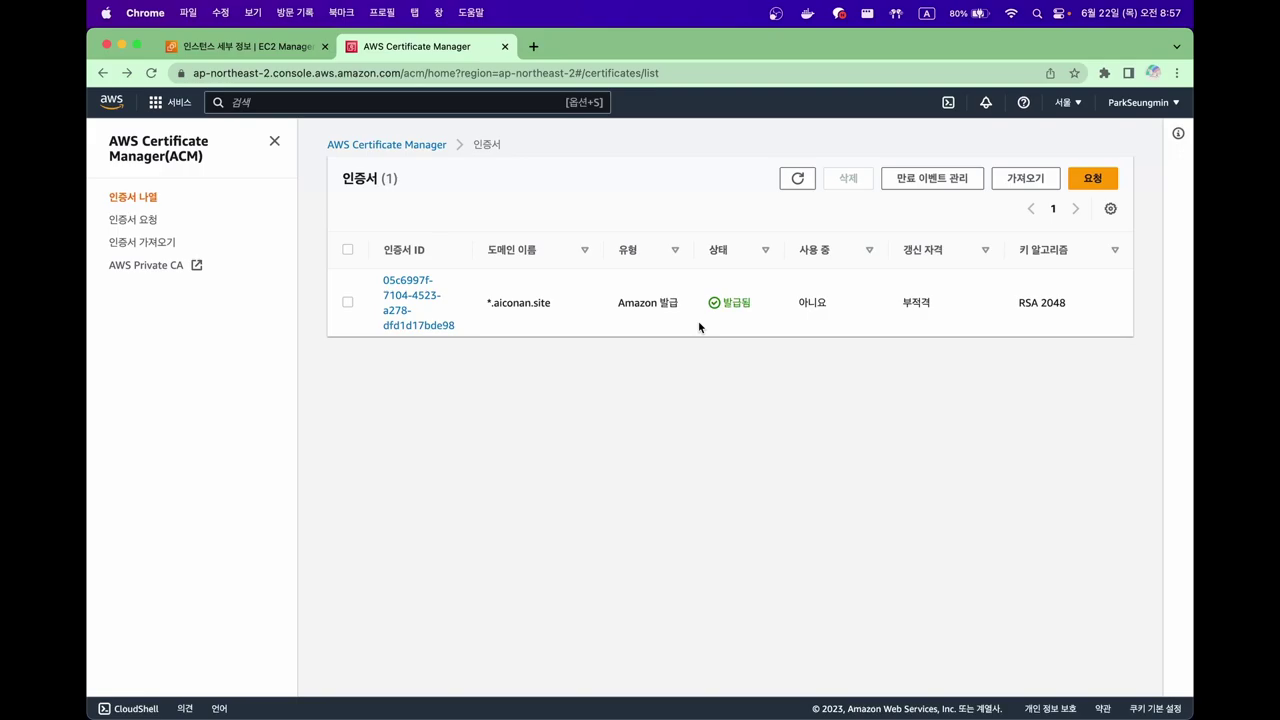
# Step: Open the EC2 target groups and start creating a new target group
pyautogui.click(372, 104)
pyautogui.write('ec2')
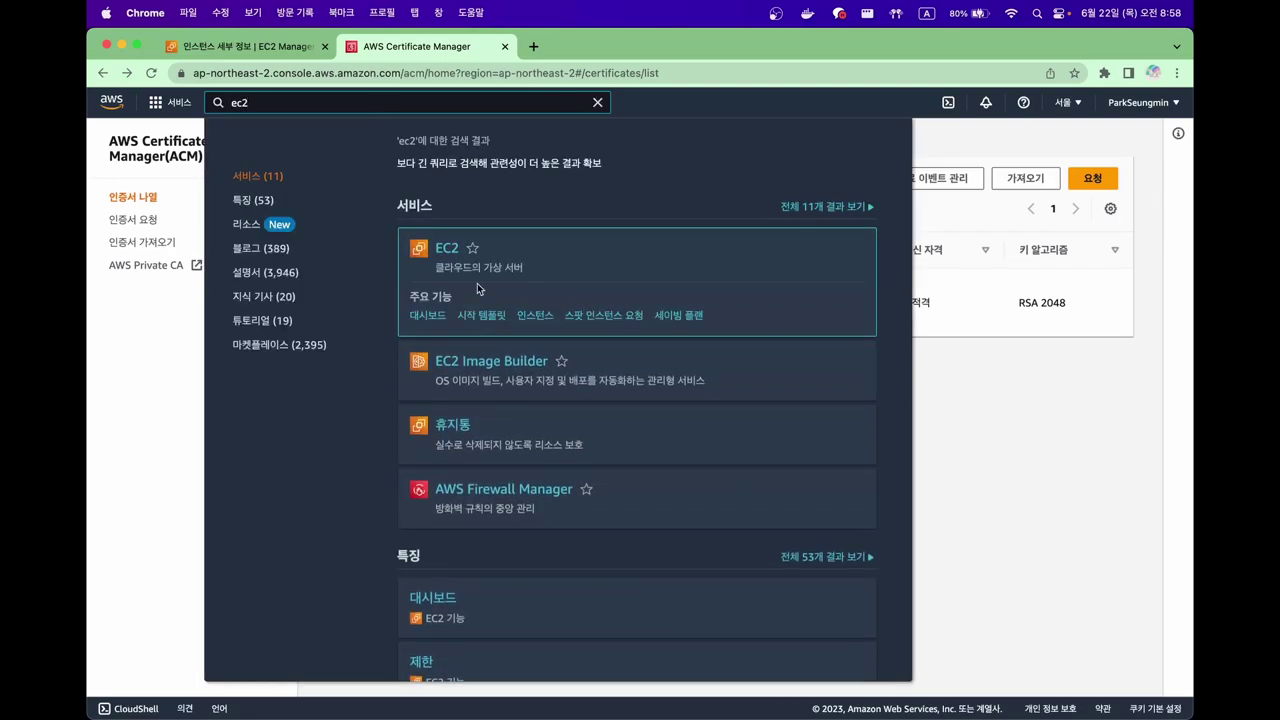
pyautogui.click(447, 250)
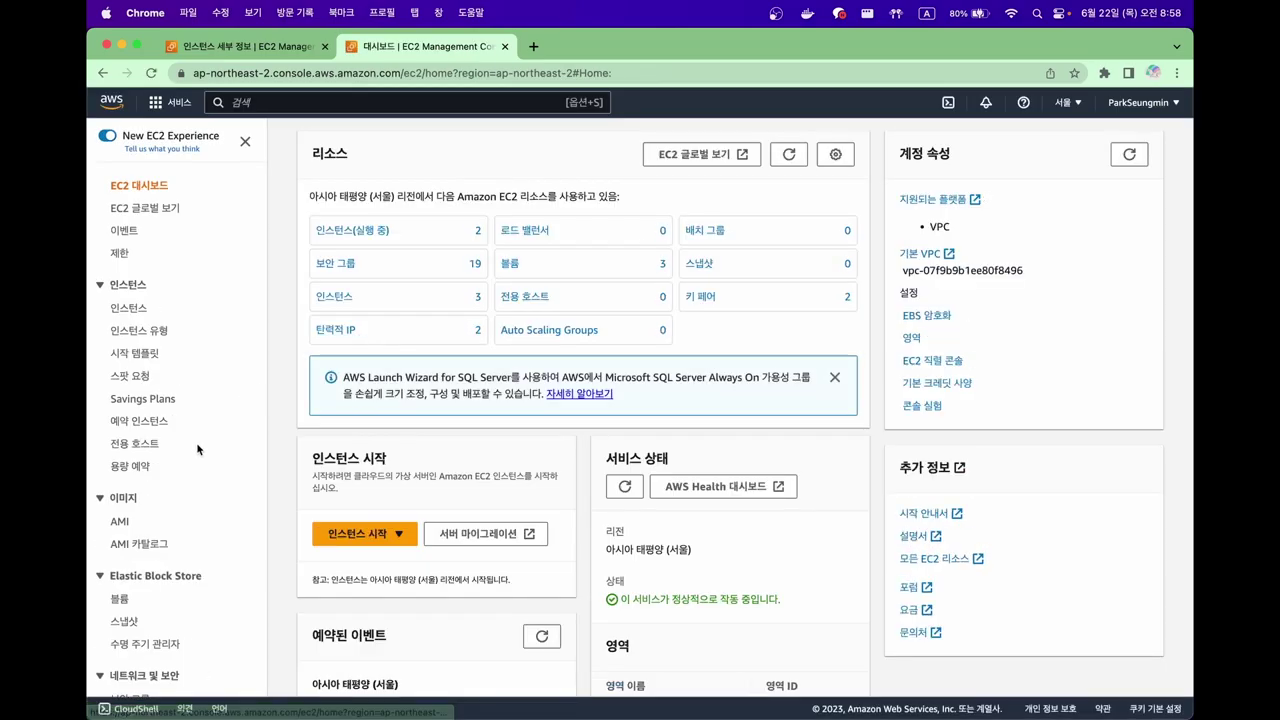
pyautogui.scroll(-5, 190, 450)
pyautogui.scroll(-2, 180, 500)
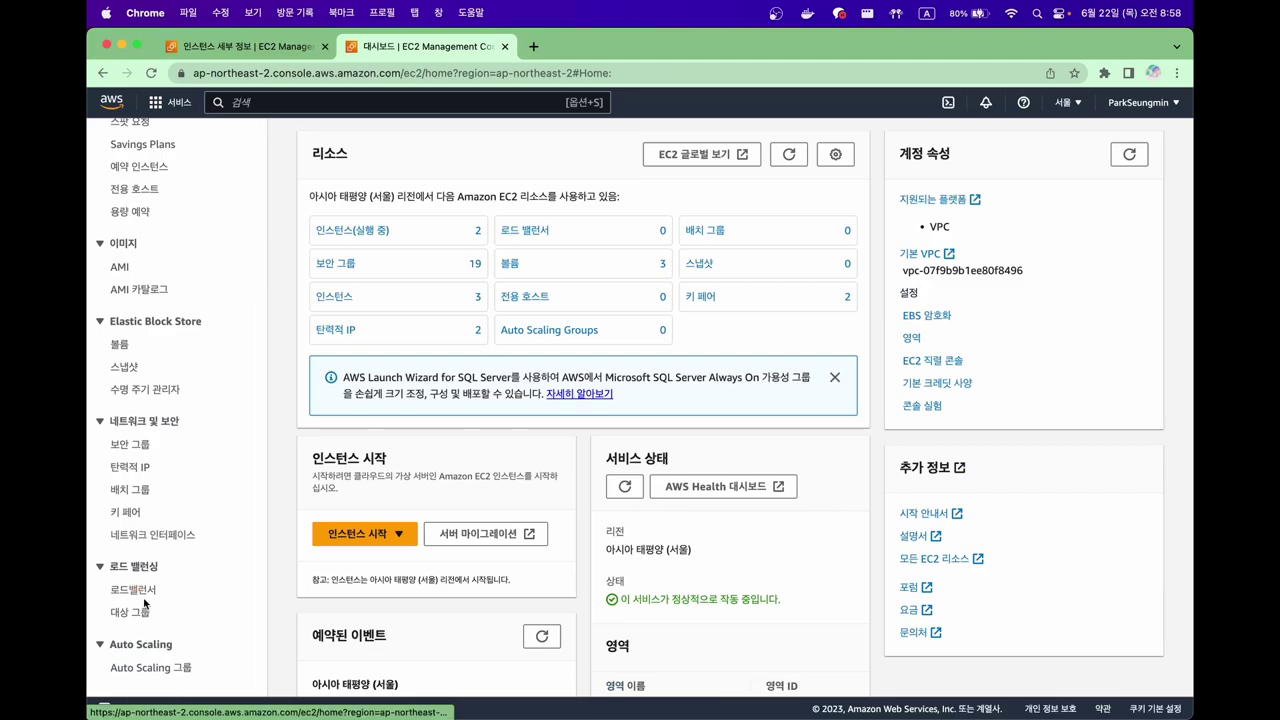
pyautogui.click(147, 618)
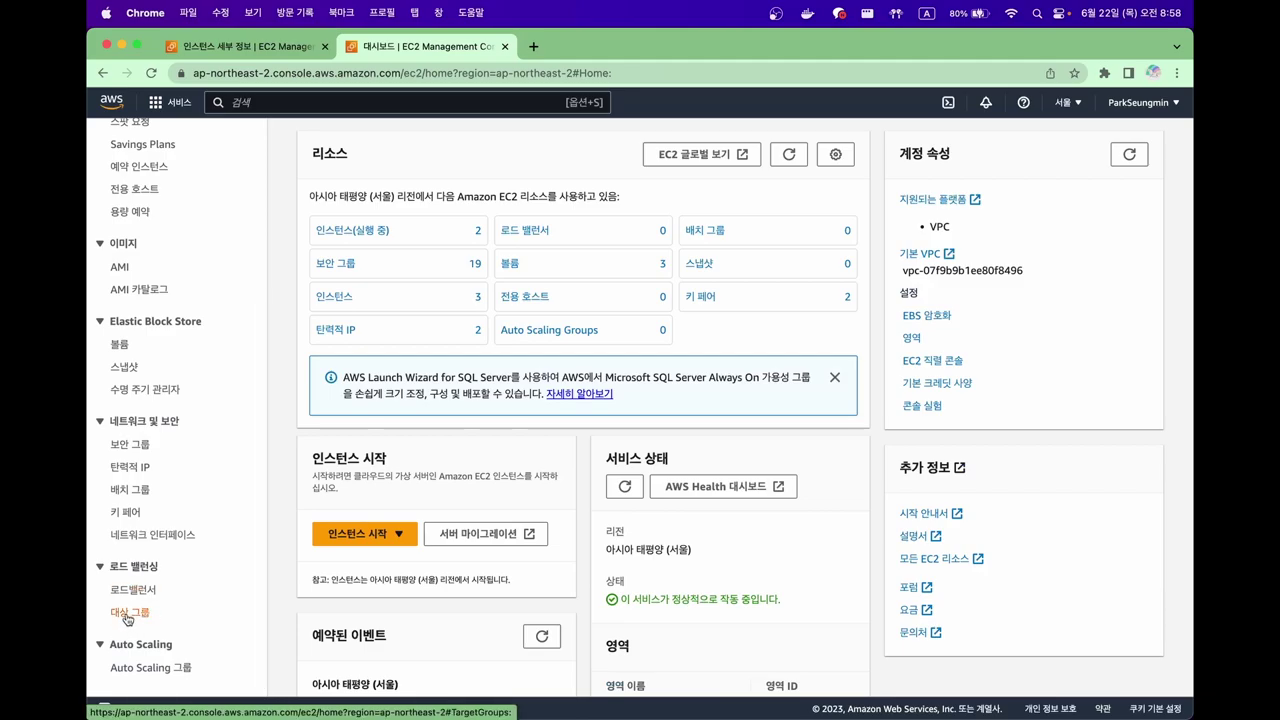
pyautogui.click(699, 351)
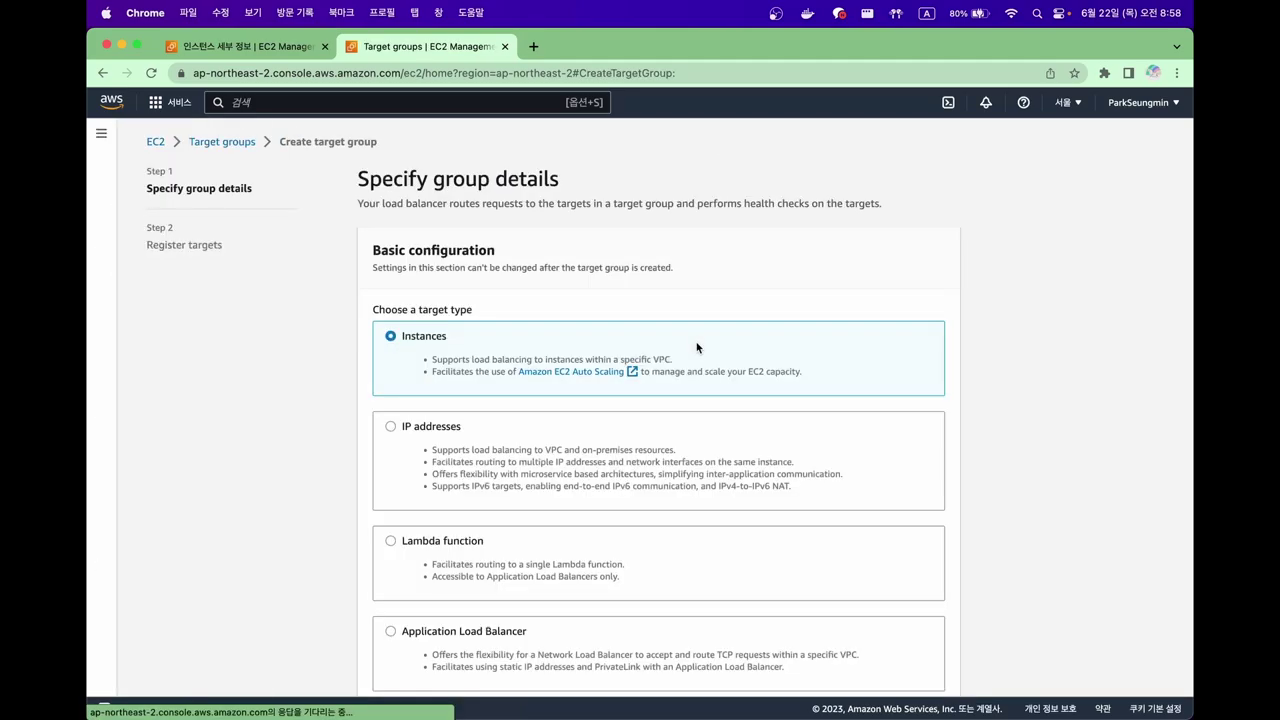
# Step: Name the target group aiconan-tg and set its port to 8080, keeping the Instances target type and HTTP protocol
pyautogui.scroll(-5, 500, 369)
pyautogui.click(446, 498)
pyautogui.write('aiconan-tg')
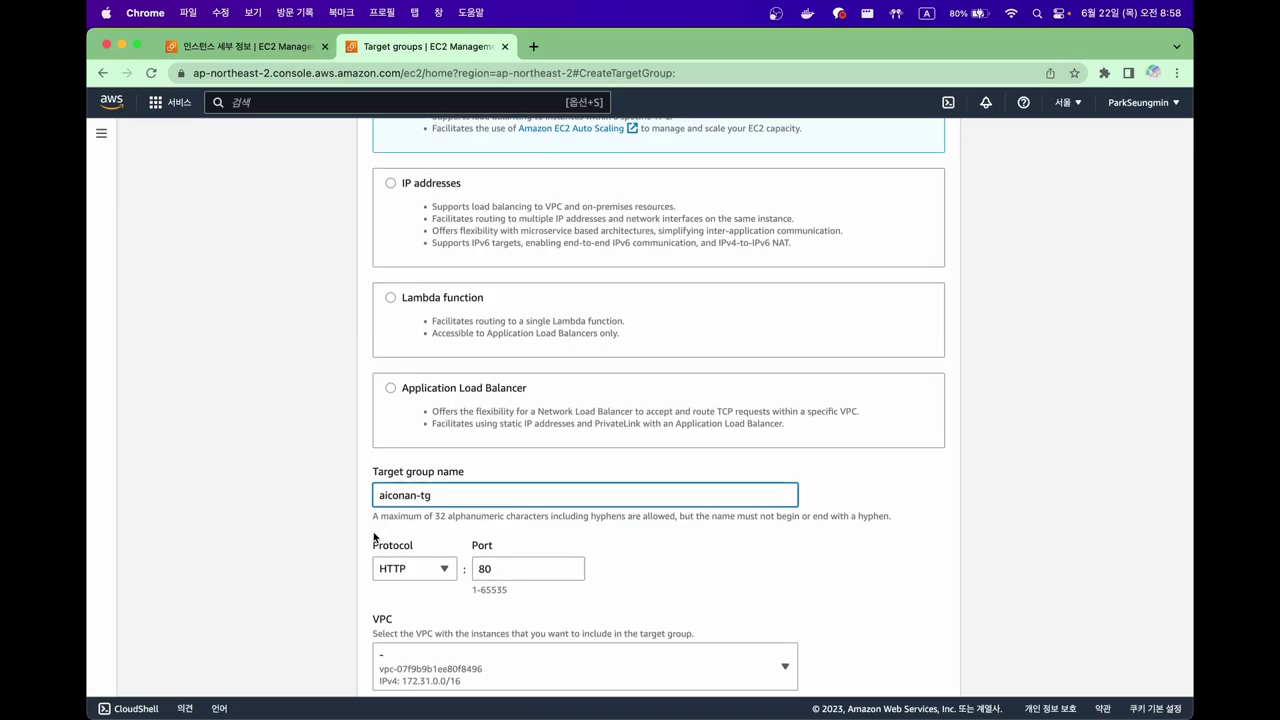
pyautogui.scroll(-2, 440, 511)
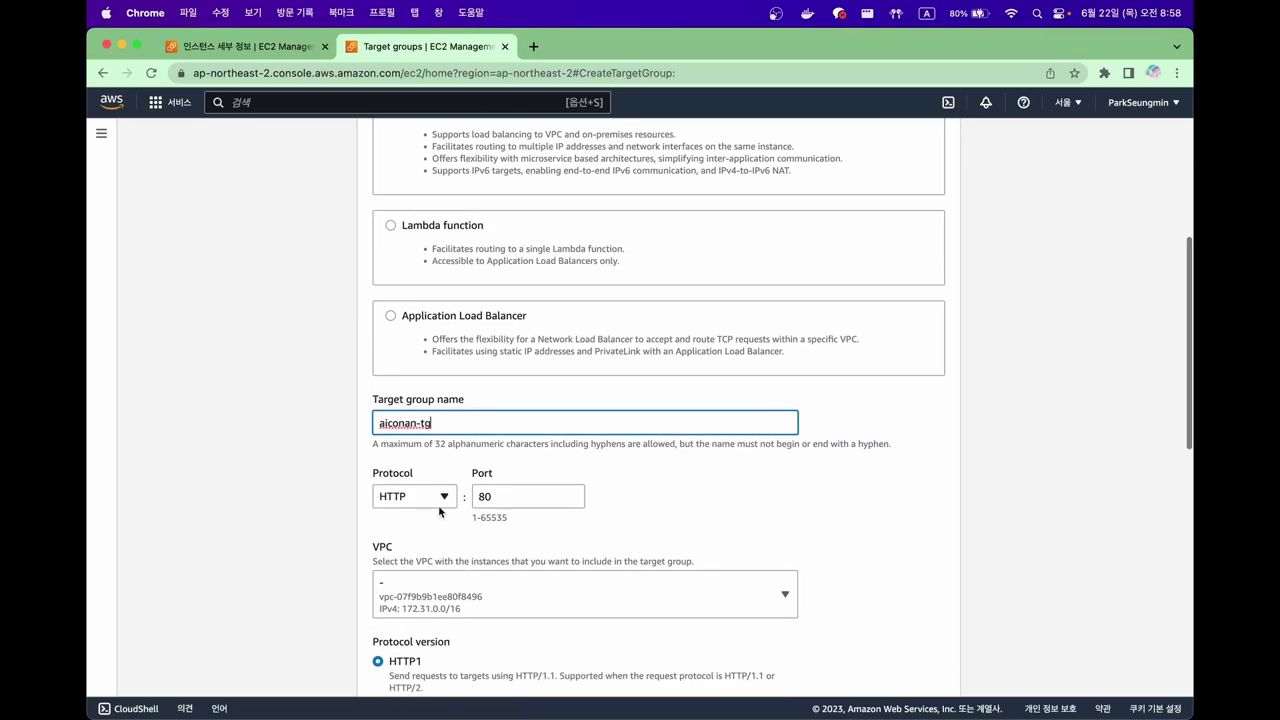
pyautogui.scroll(-1, 498, 492)
pyautogui.click(513, 471)
pyautogui.write('80')
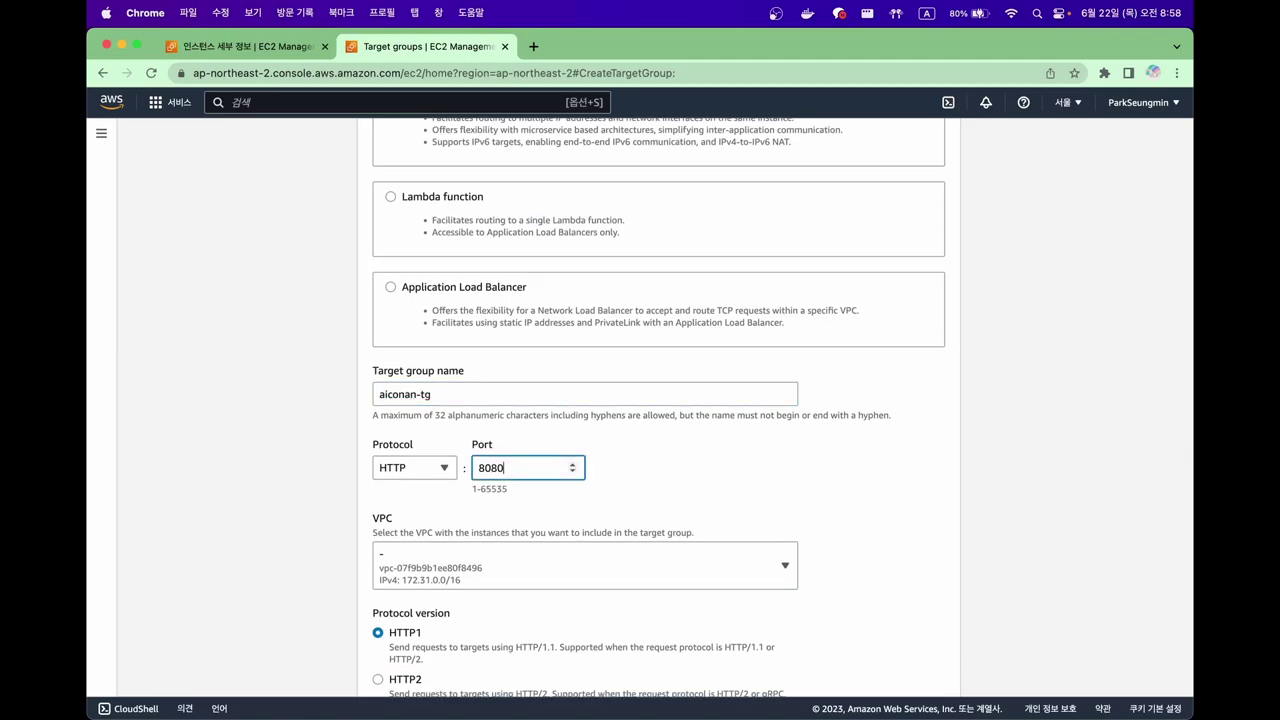
pyautogui.click(633, 505)
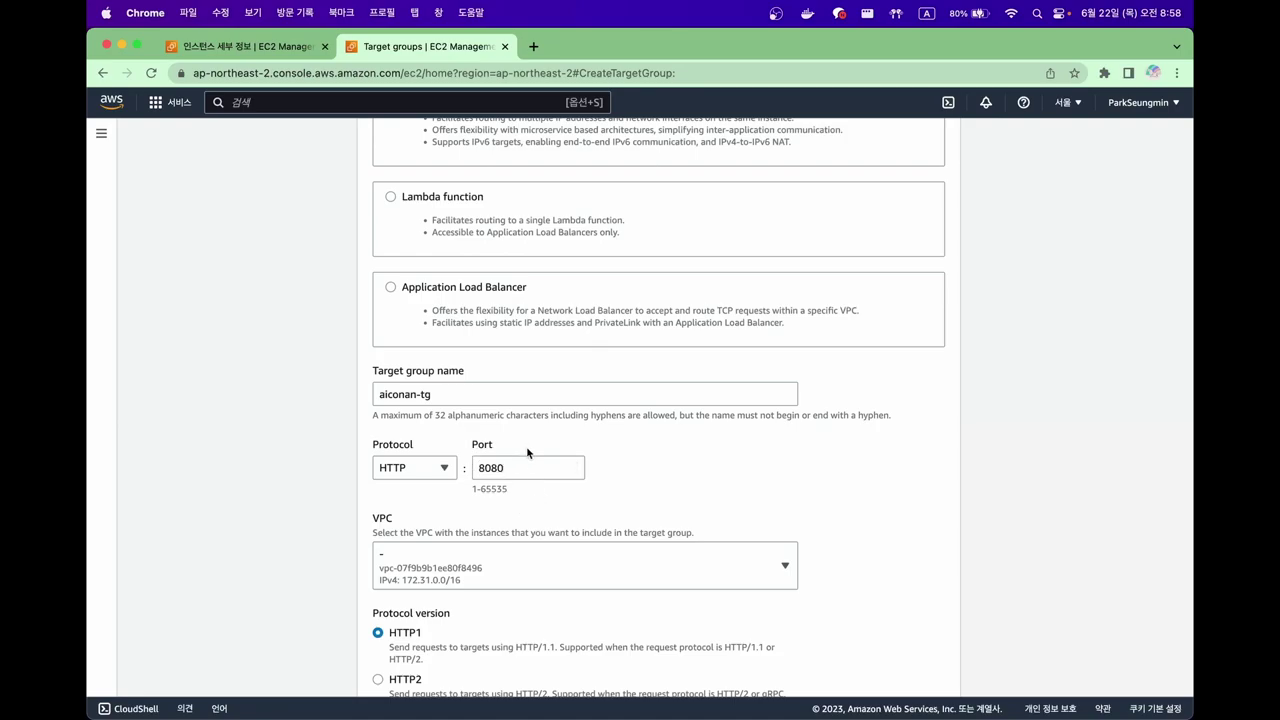
pyautogui.scroll(-3, 527, 452)
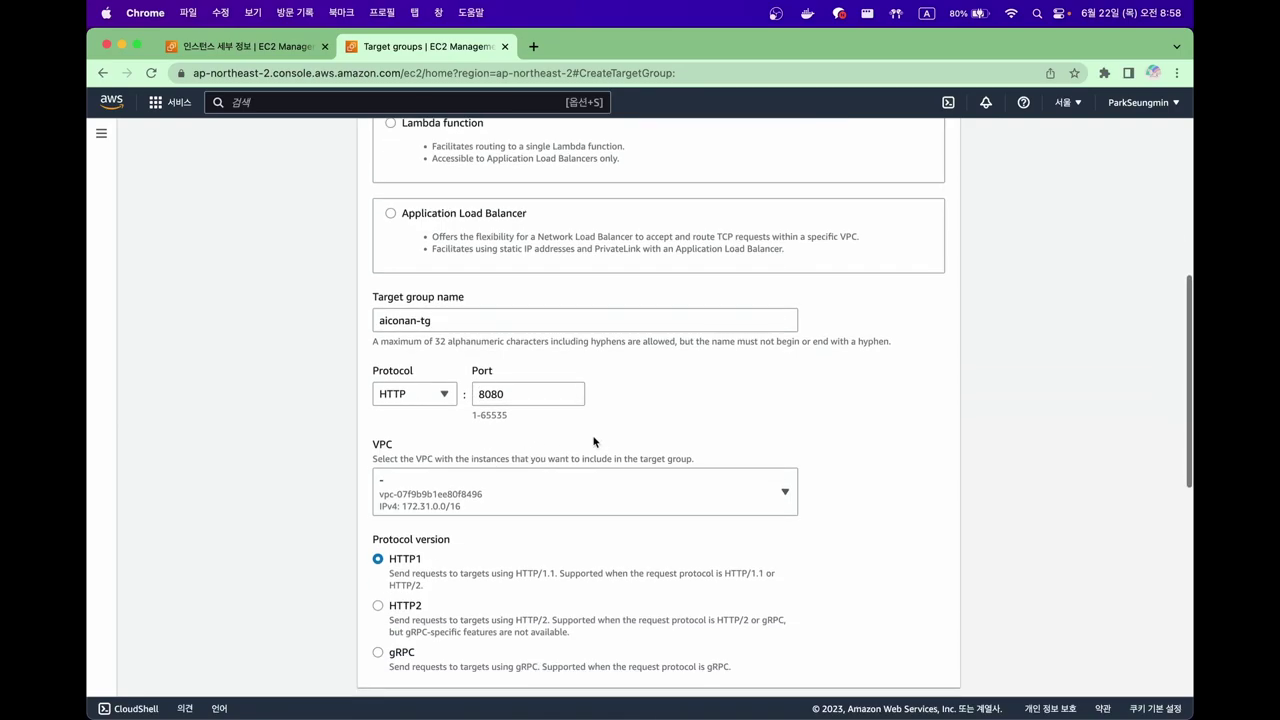
# Step: Assign my-vpc to the target group, keeping HTTP1 and the default health check path, and proceed to target registration
pyautogui.scroll(-1, 556, 439)
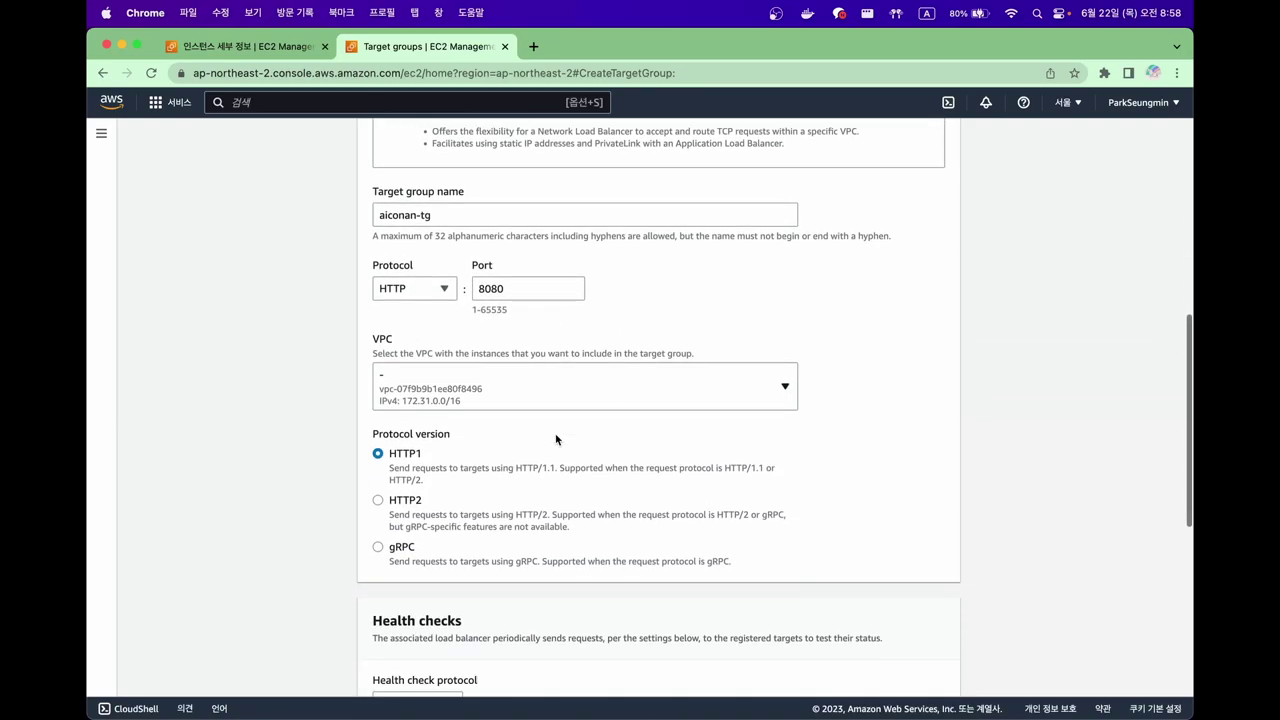
pyautogui.click(504, 384)
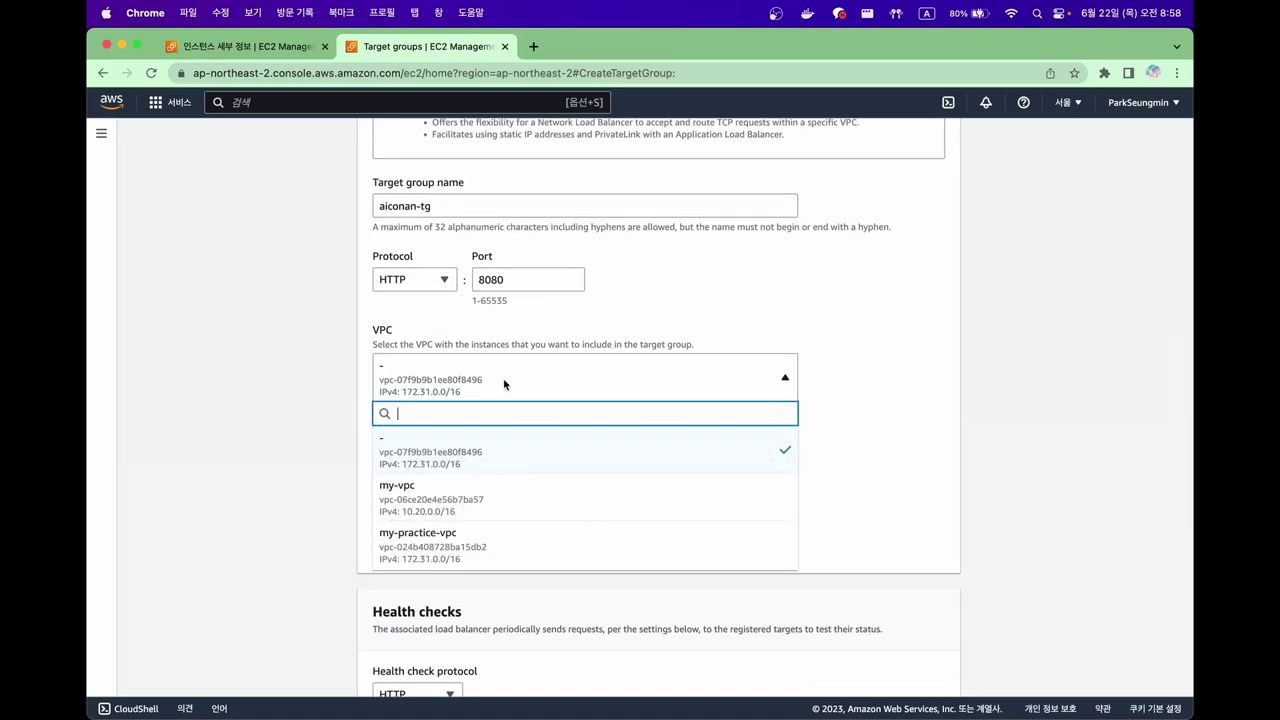
pyautogui.click(471, 497)
pyautogui.scroll(-8, 690, 460)
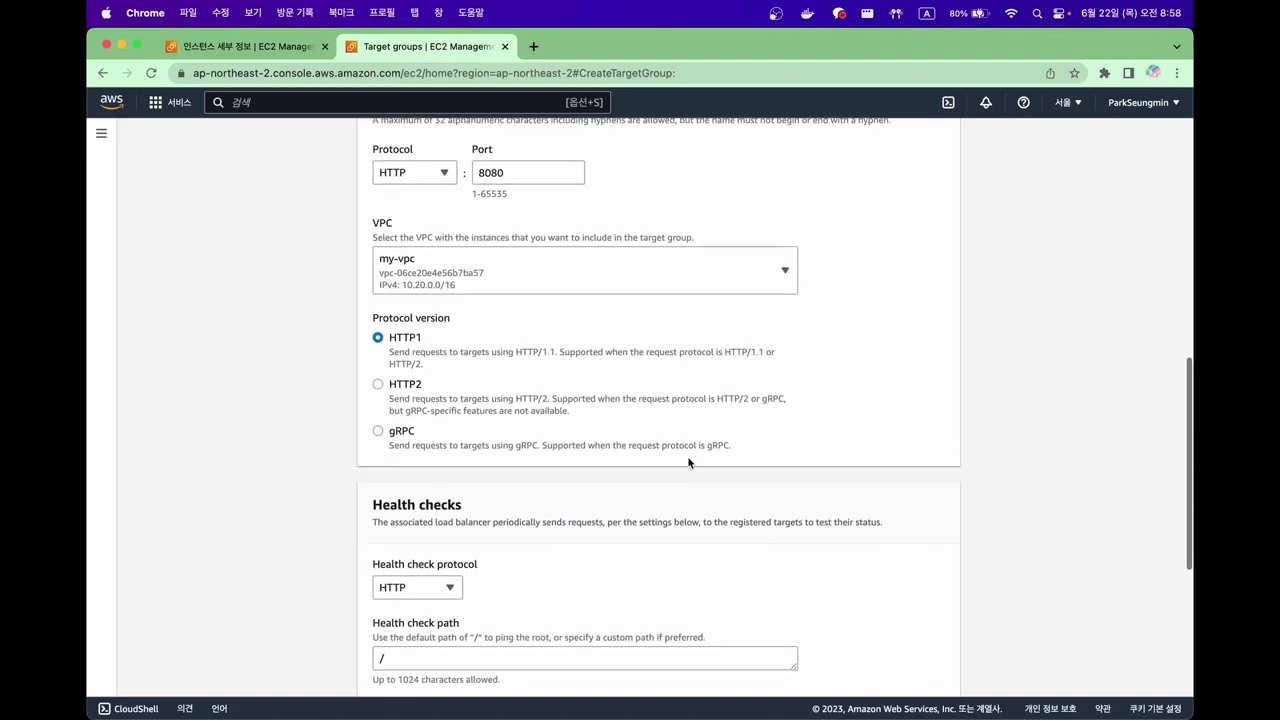
pyautogui.scroll(-2, 688, 447)
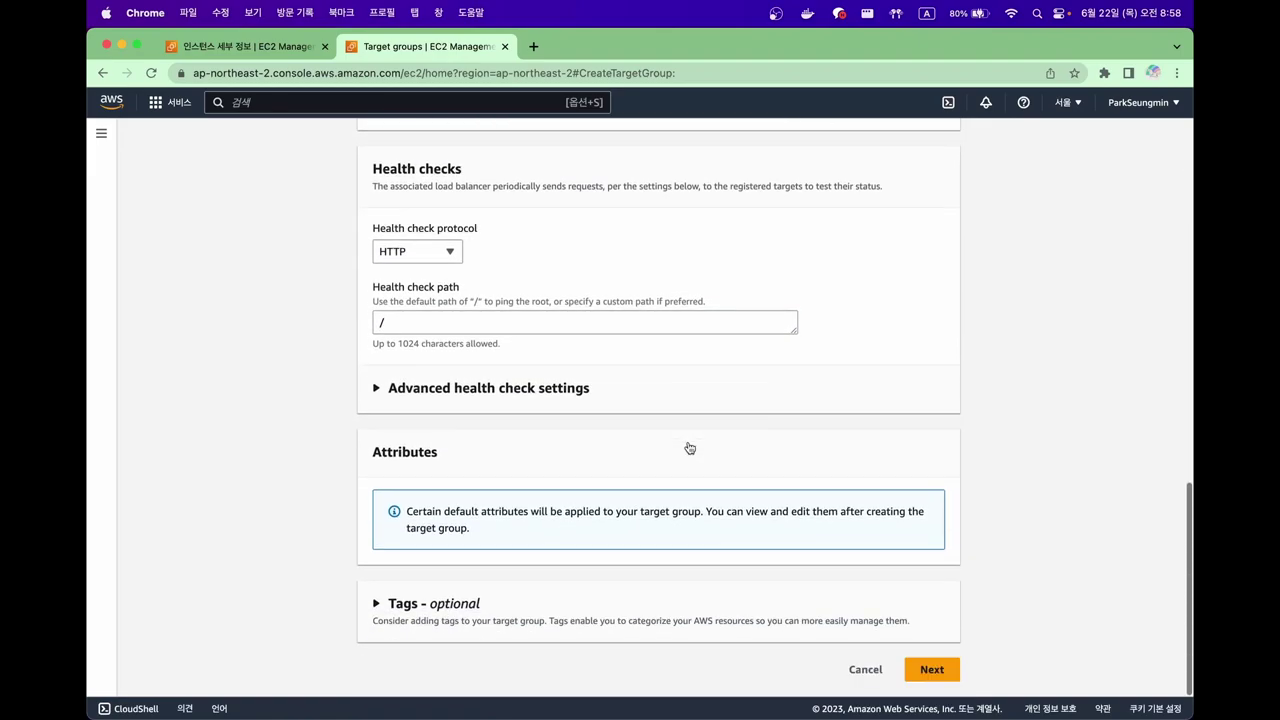
pyautogui.click(955, 670)
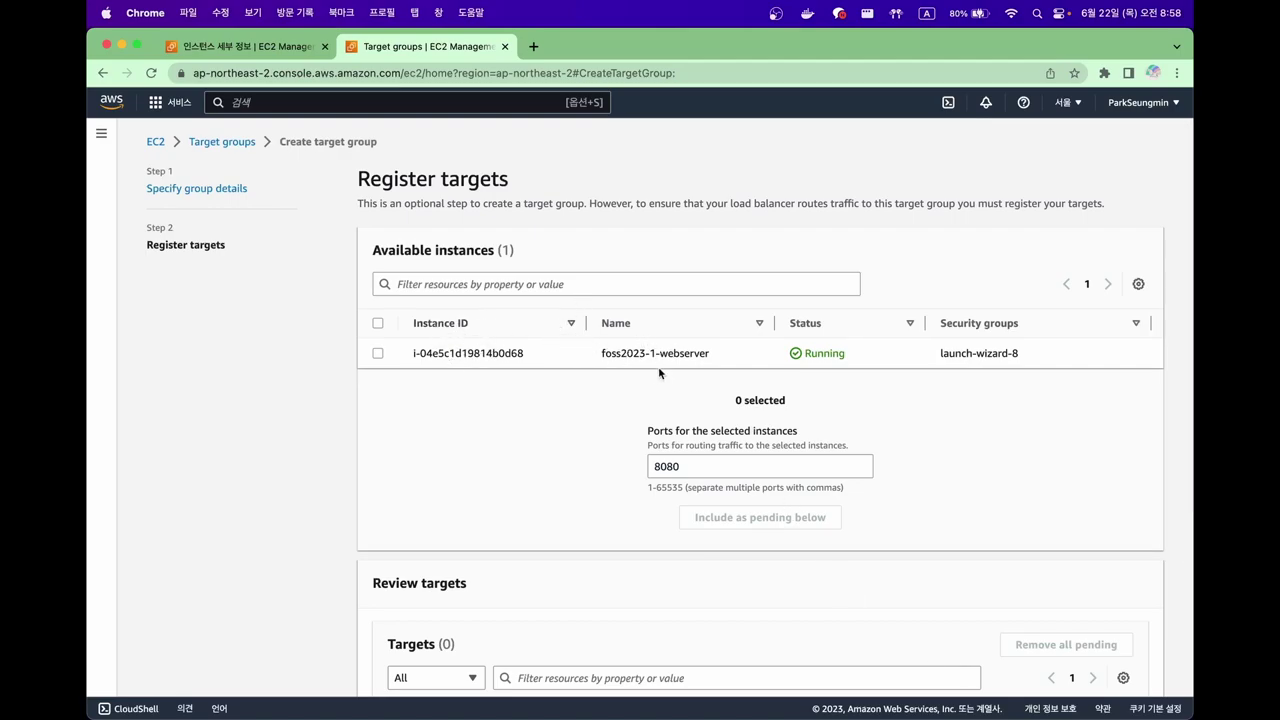
# Step: Add the foss2023-1-webserver instance as a pending target on port 8080 and create the target group
pyautogui.click(378, 353)
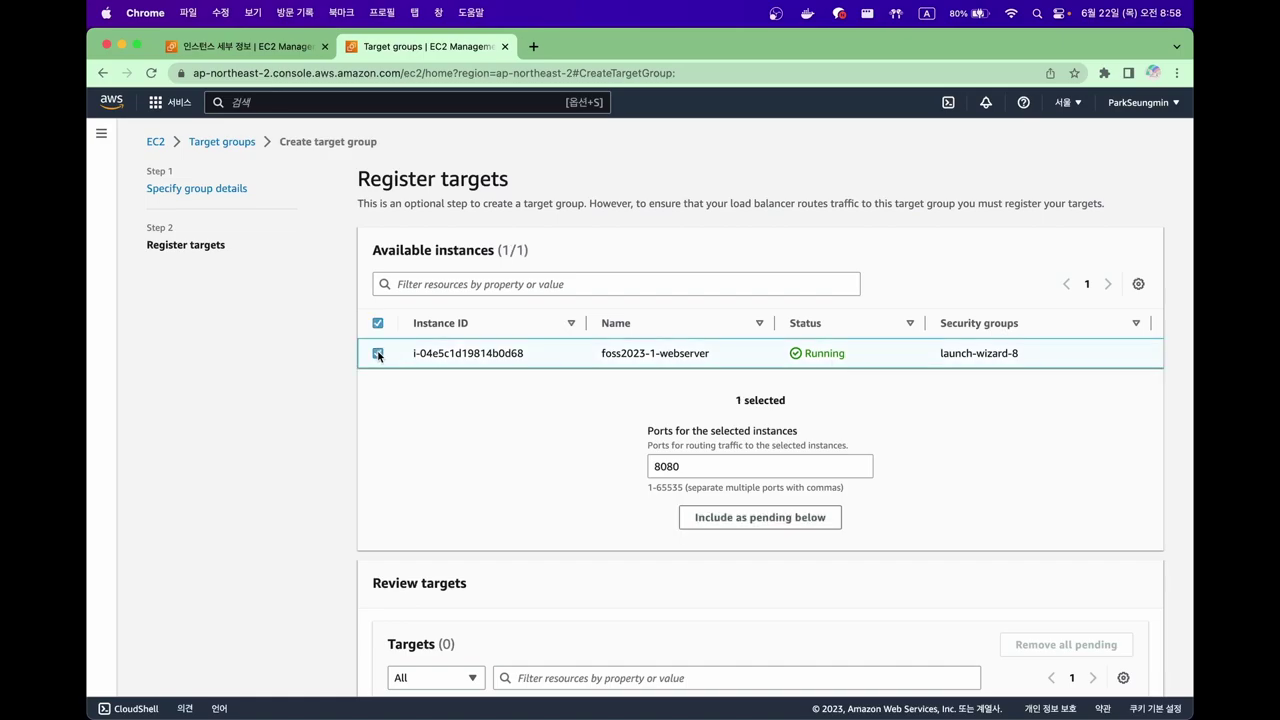
pyautogui.scroll(-1, 452, 417)
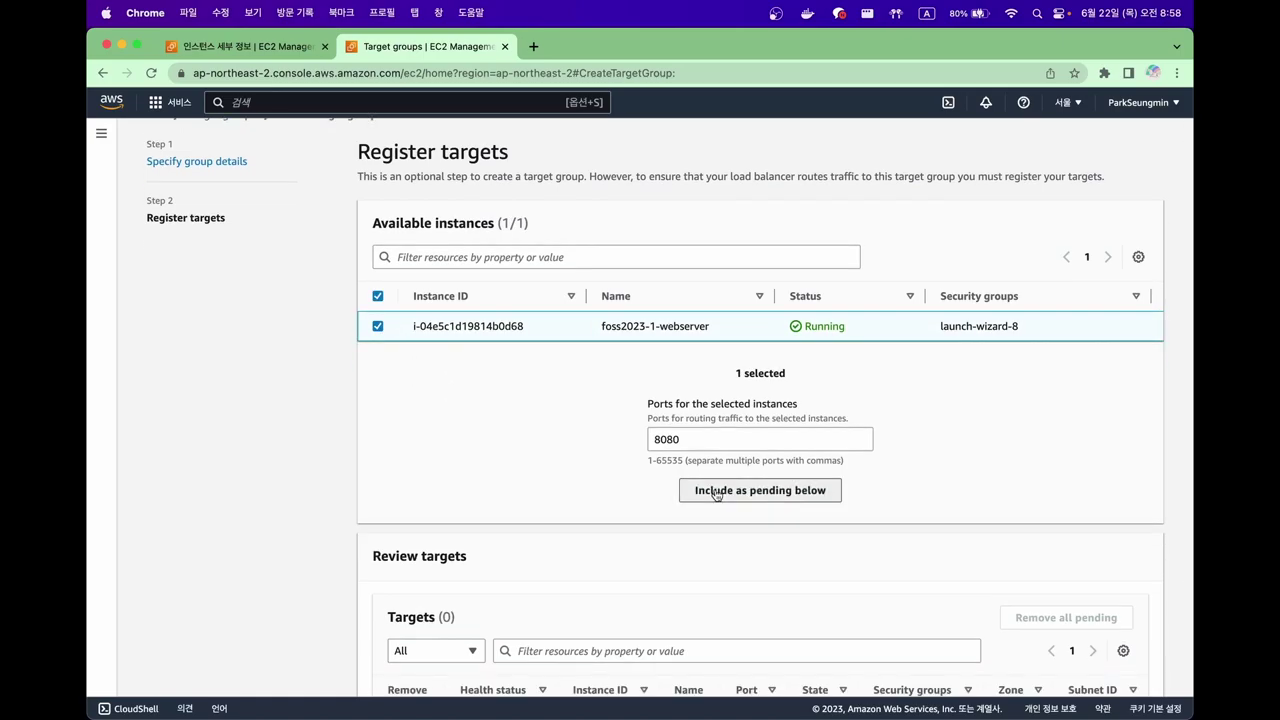
pyautogui.click(715, 493)
pyautogui.scroll(-3, 992, 505)
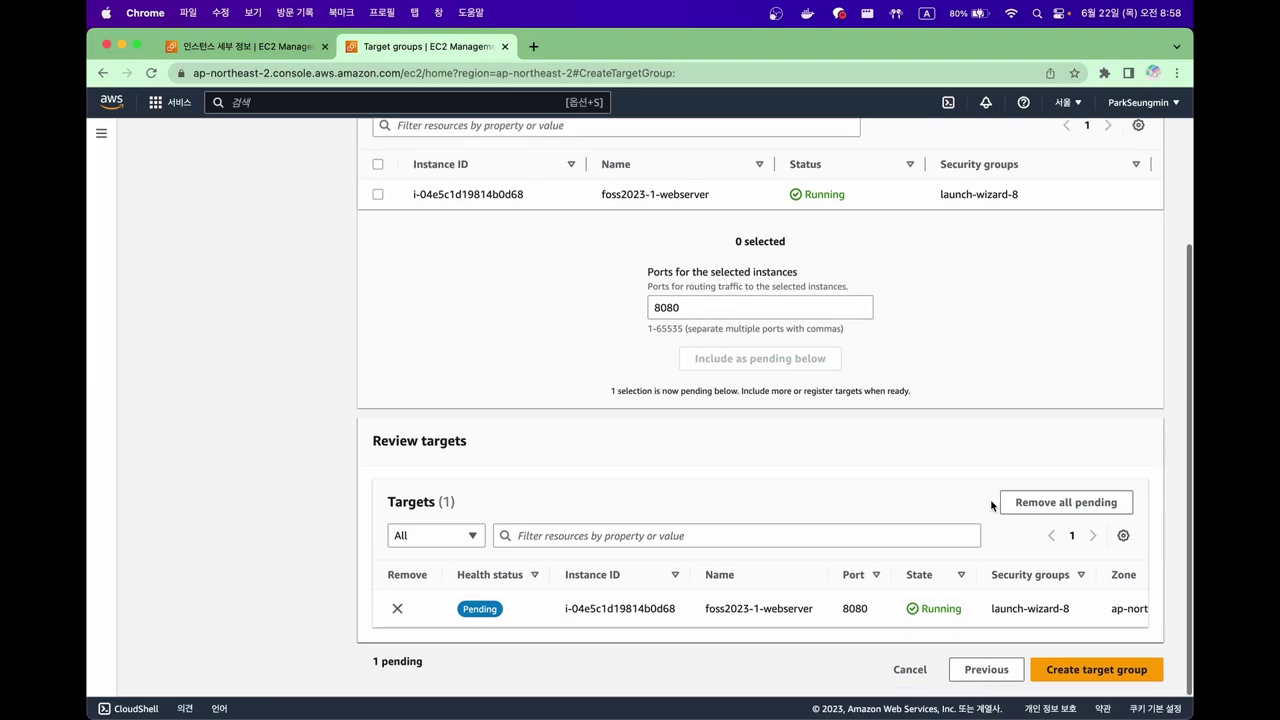
pyautogui.click(1133, 678)
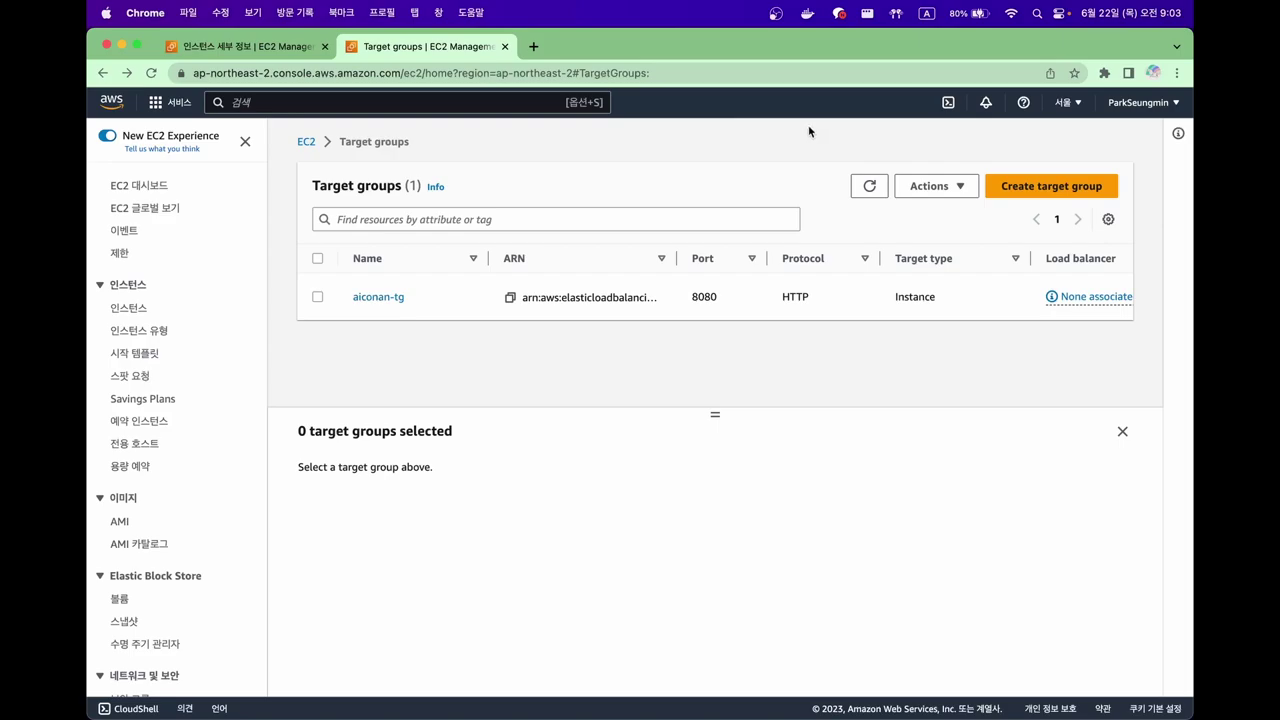
# Step: Open the EC2 load balancers and start creating an Application Load Balancer
pyautogui.scroll(-5, 207, 290)
pyautogui.scroll(-1, 207, 290)
pyautogui.click(134, 582)
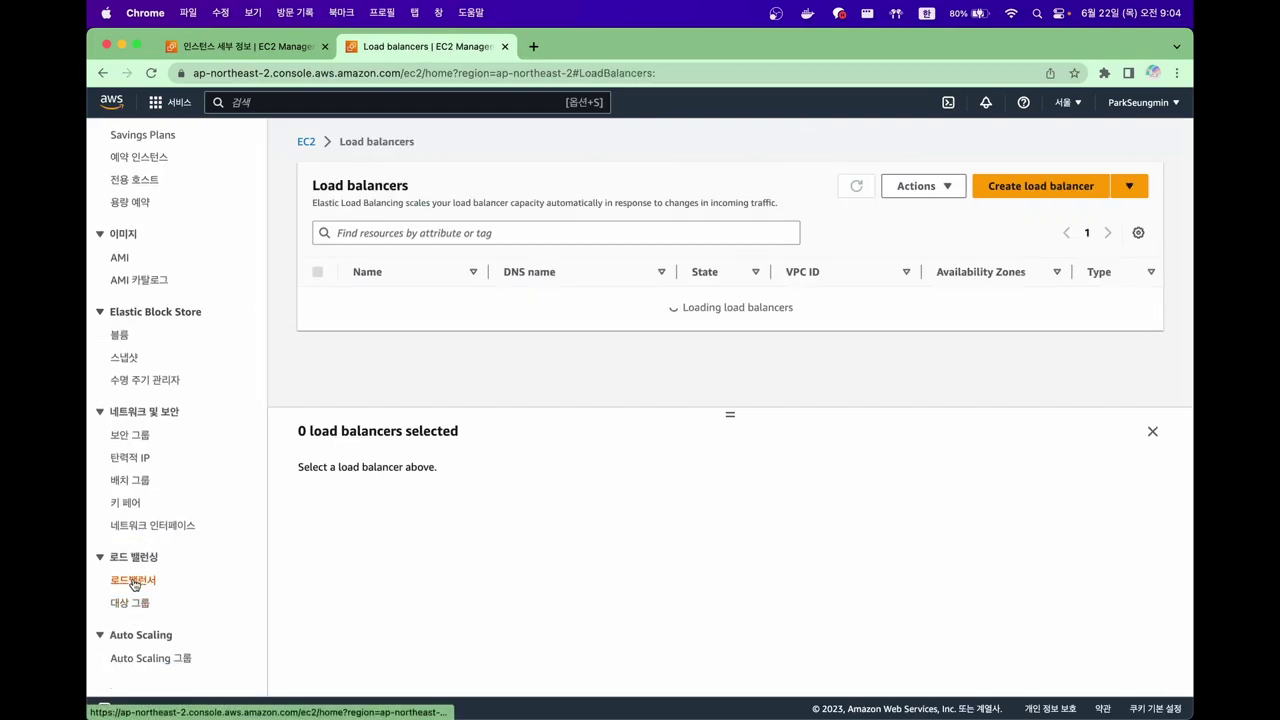
pyautogui.click(727, 358)
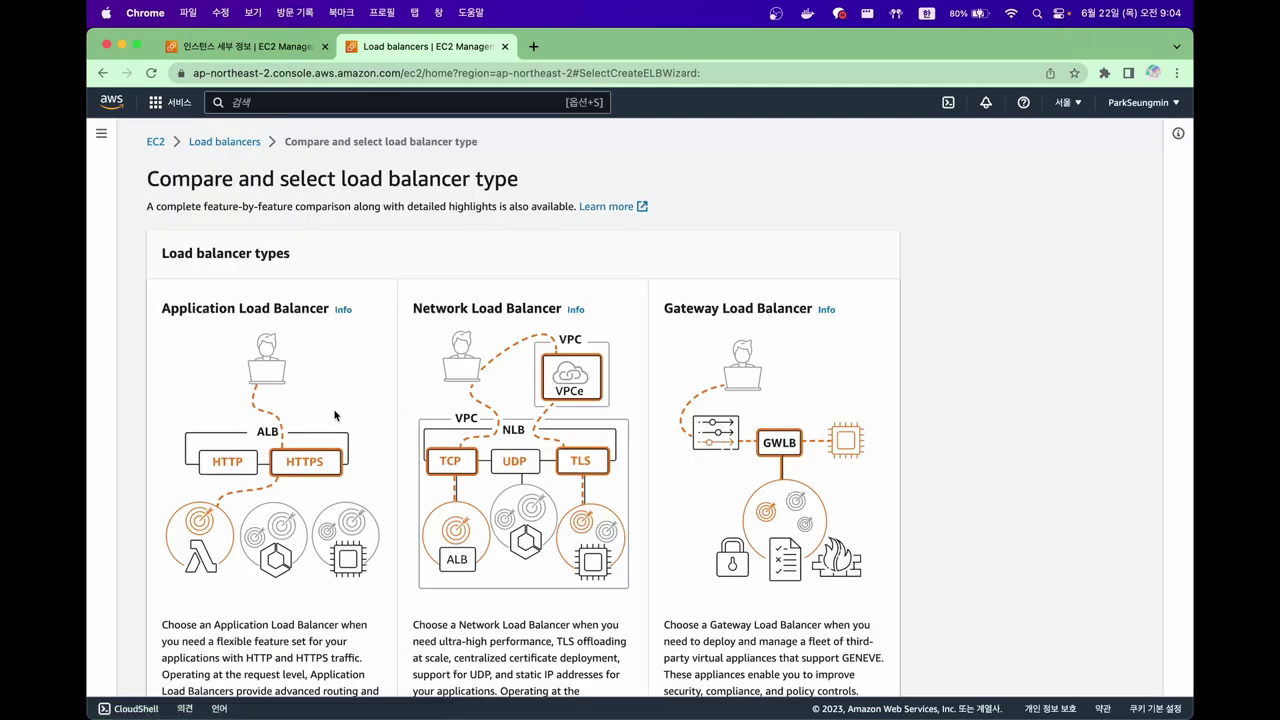
pyautogui.scroll(-5, 335, 415)
pyautogui.click(197, 582)
# Step: Name the load balancer aiconan-alb, keeping the Internet-facing scheme and IPv4 address type
pyautogui.click(252, 426)
pyautogui.press('capslock')
pyautogui.write('aiconan-alb')
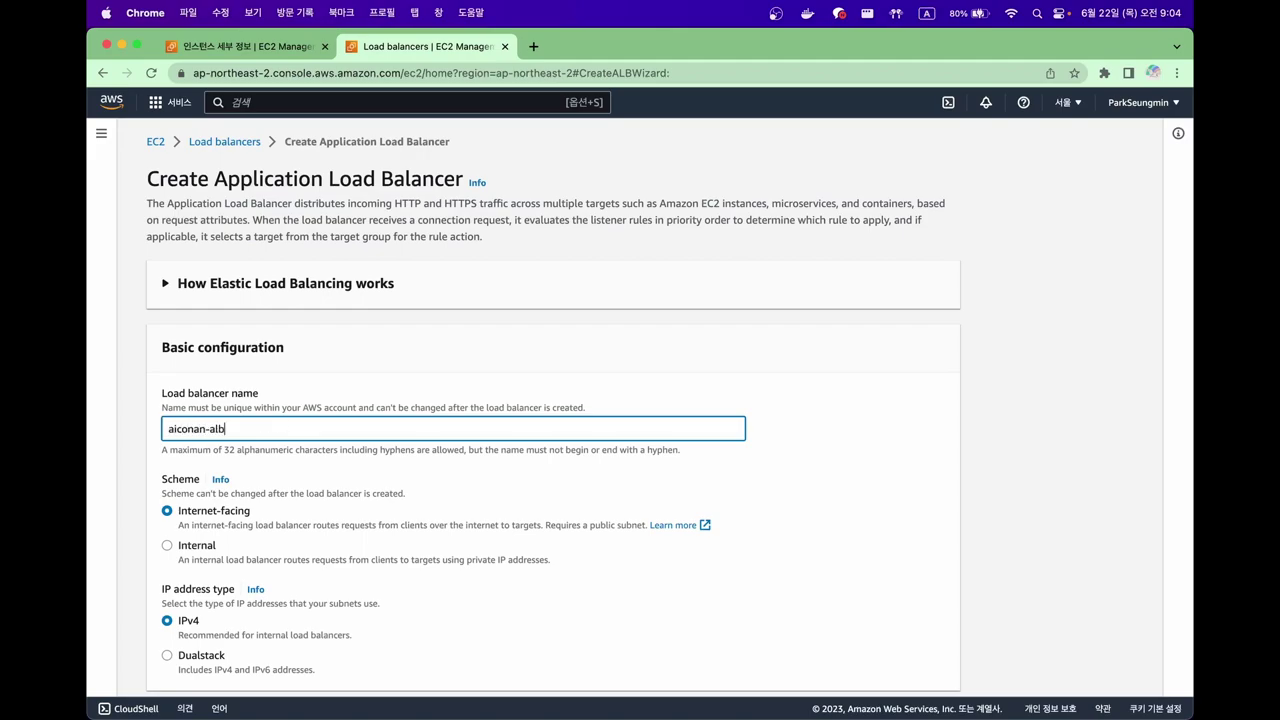
pyautogui.scroll(-5, 676, 503)
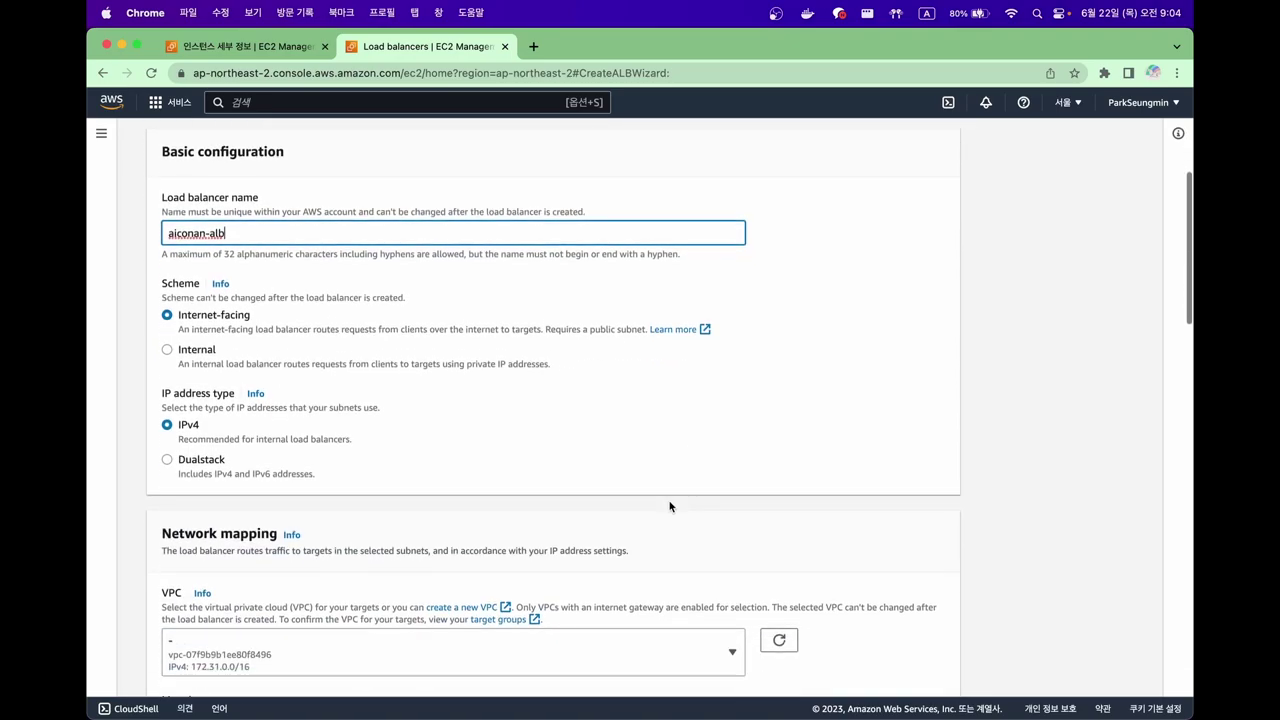
# Step: Set the load balancer's VPC to my-vpc and enable the ap-northeast-2a zone mapping
pyautogui.scroll(-3, 660, 480)
pyautogui.click(571, 449)
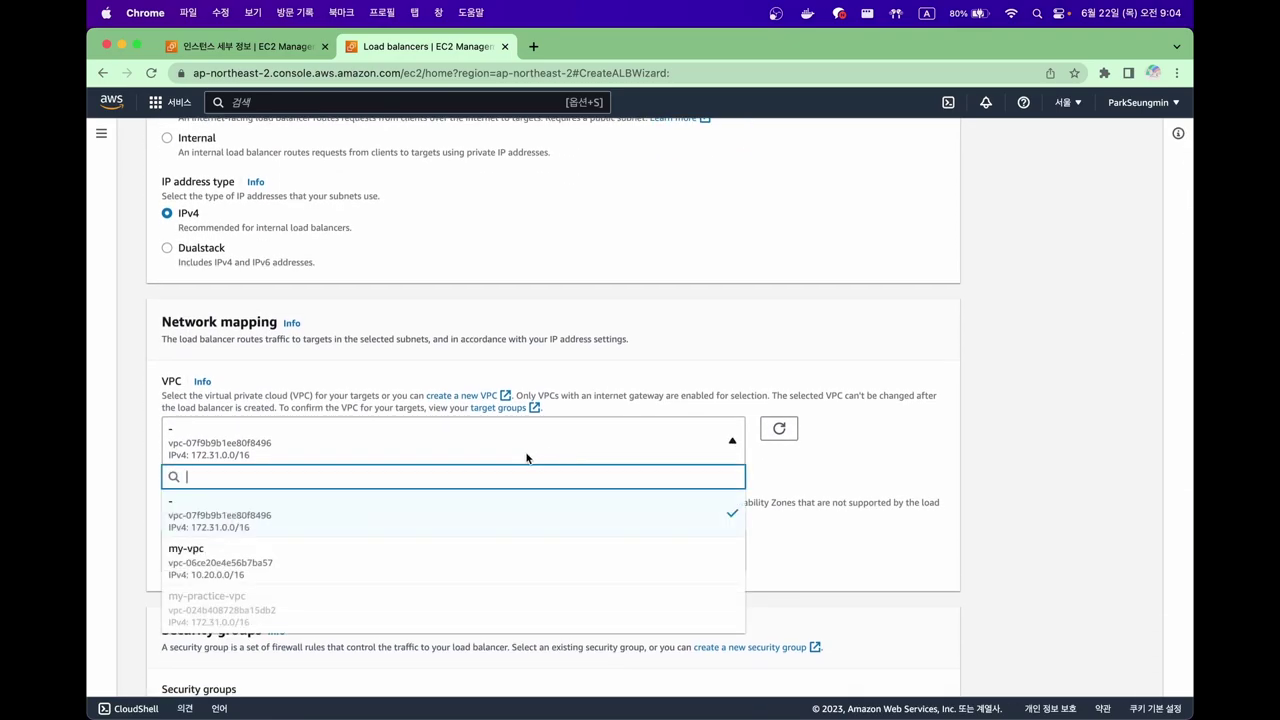
pyautogui.click(366, 556)
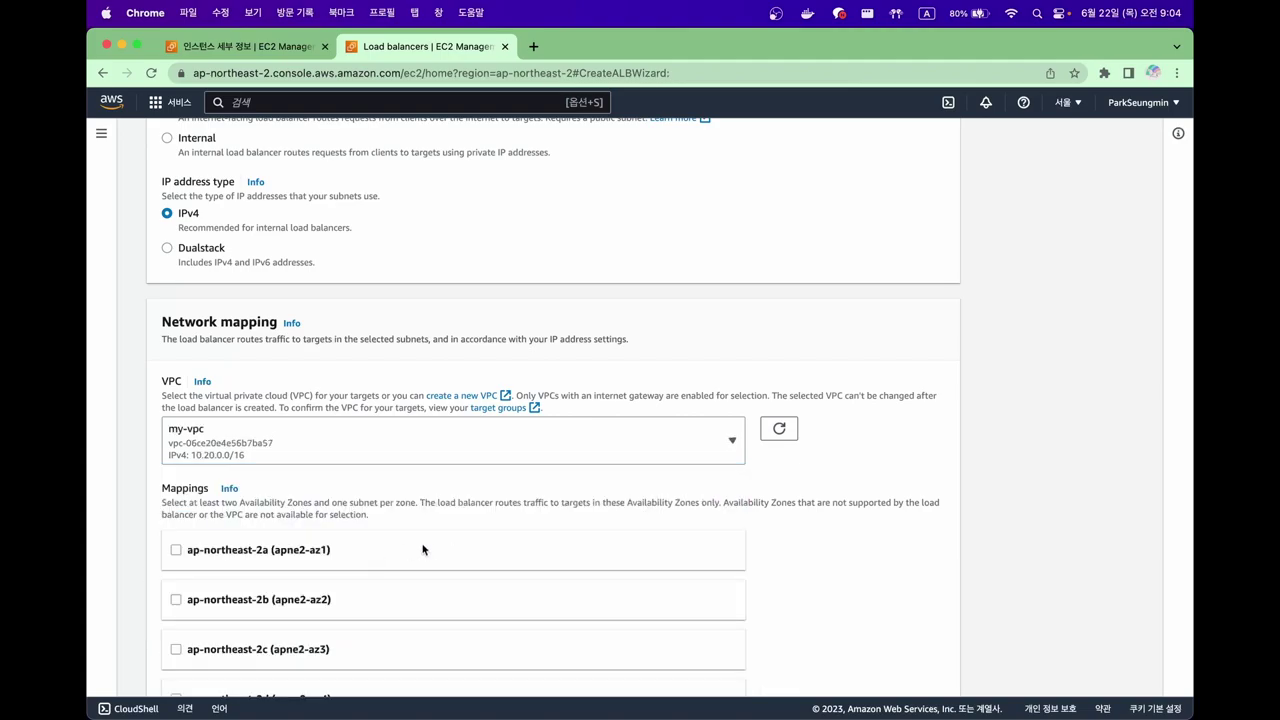
pyautogui.scroll(-2, 440, 546)
pyautogui.scroll(-2, 458, 442)
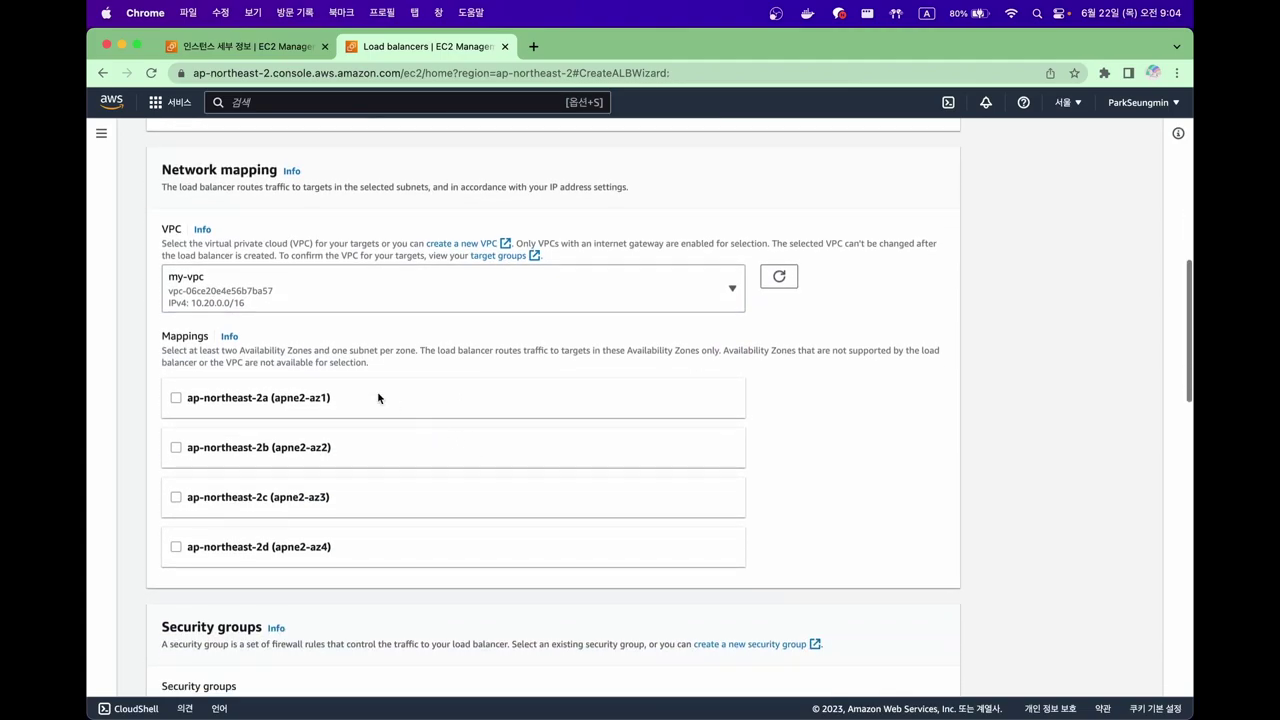
pyautogui.click(335, 400)
pyautogui.scroll(-1, 330, 399)
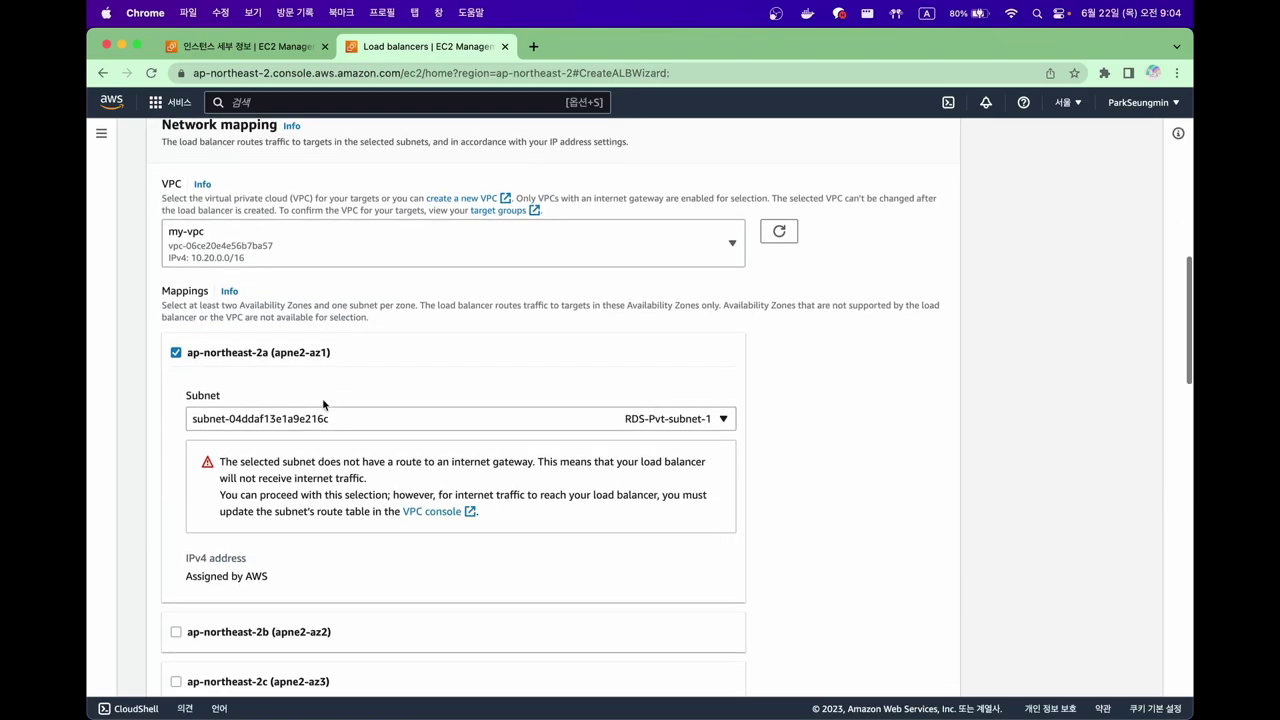
# Step: Look up the subnet and availability zone in the EC2 instance's networking details
pyautogui.click(309, 422)
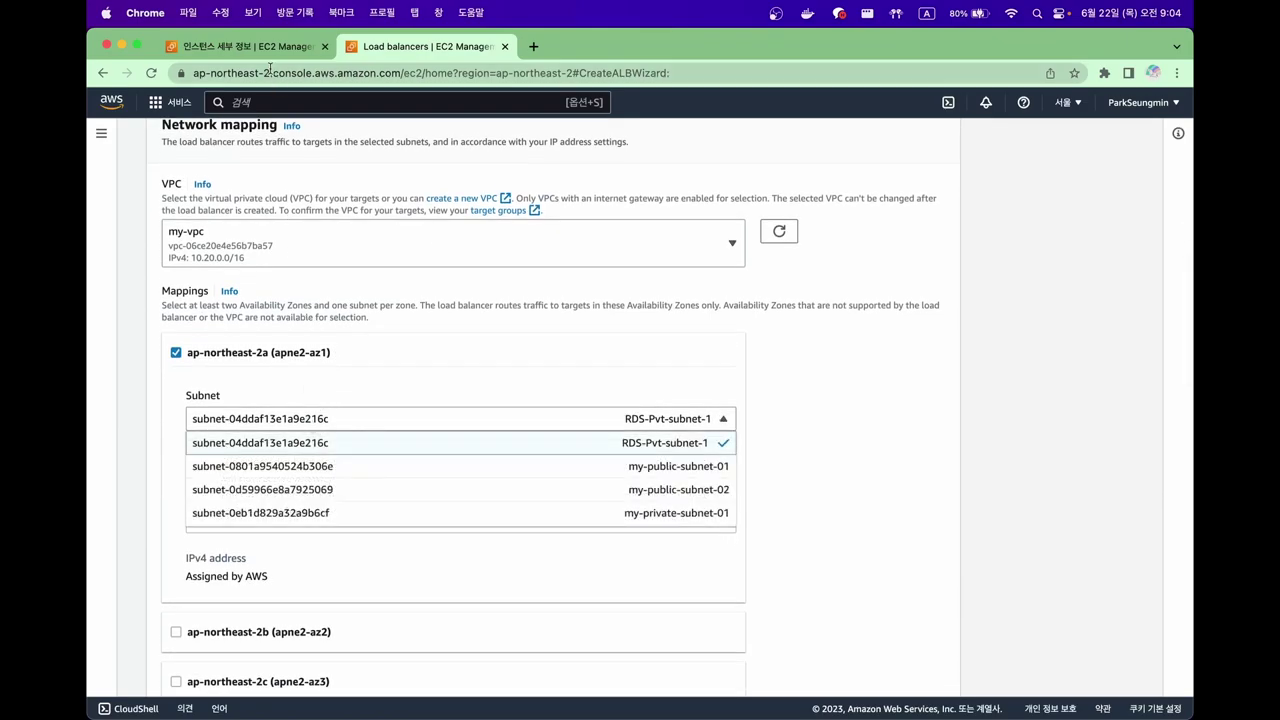
pyautogui.click(263, 47)
pyautogui.scroll(-3, 505, 405)
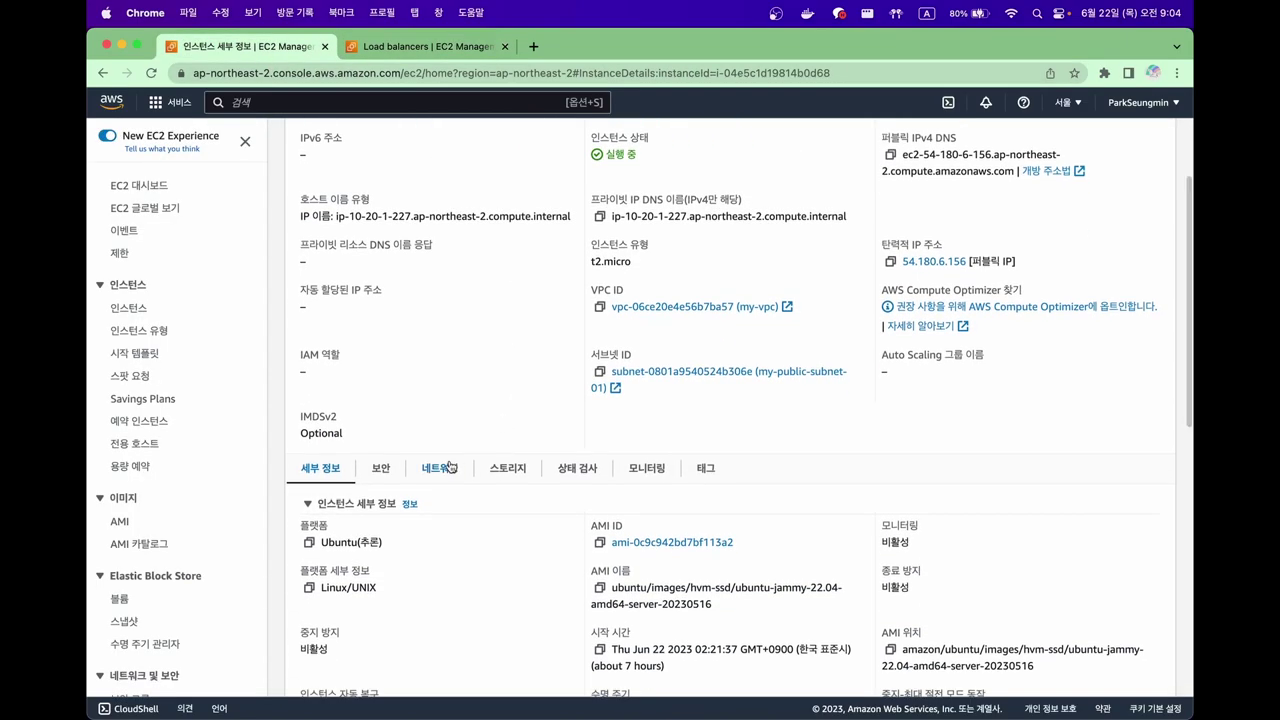
pyautogui.click(449, 467)
pyautogui.scroll(-5, 447, 430)
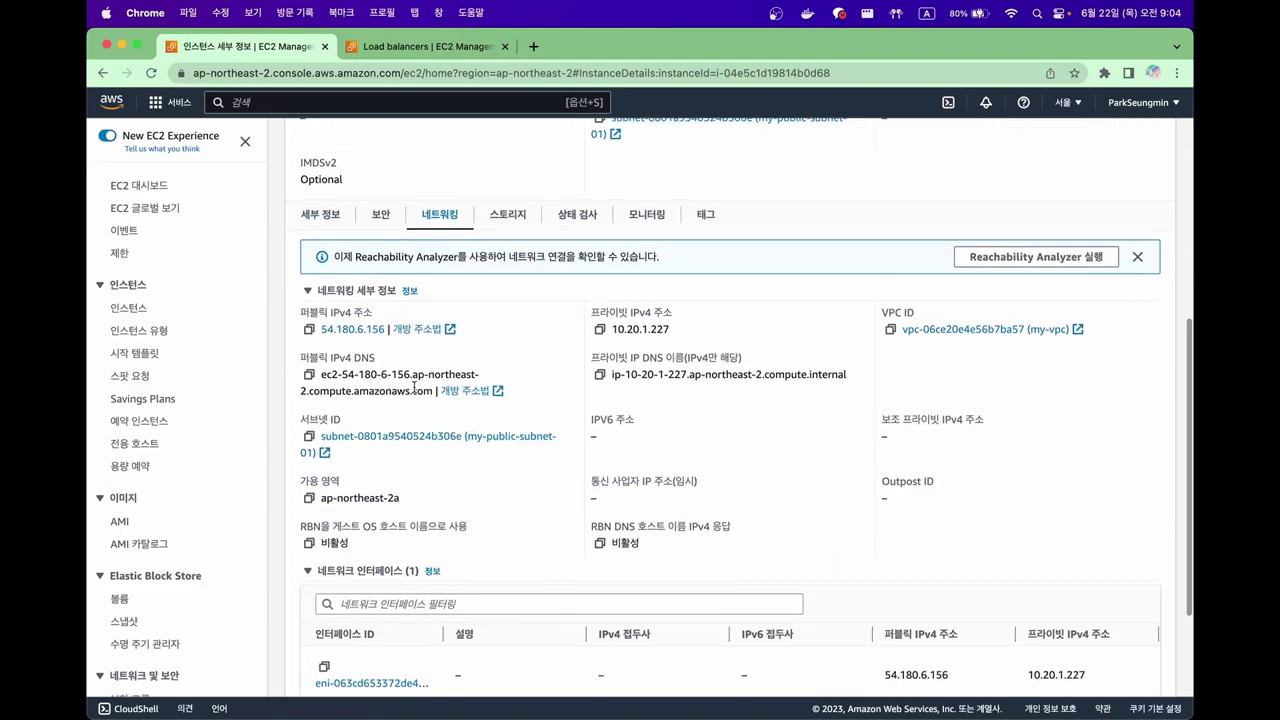
pyautogui.scroll(-1, 414, 387)
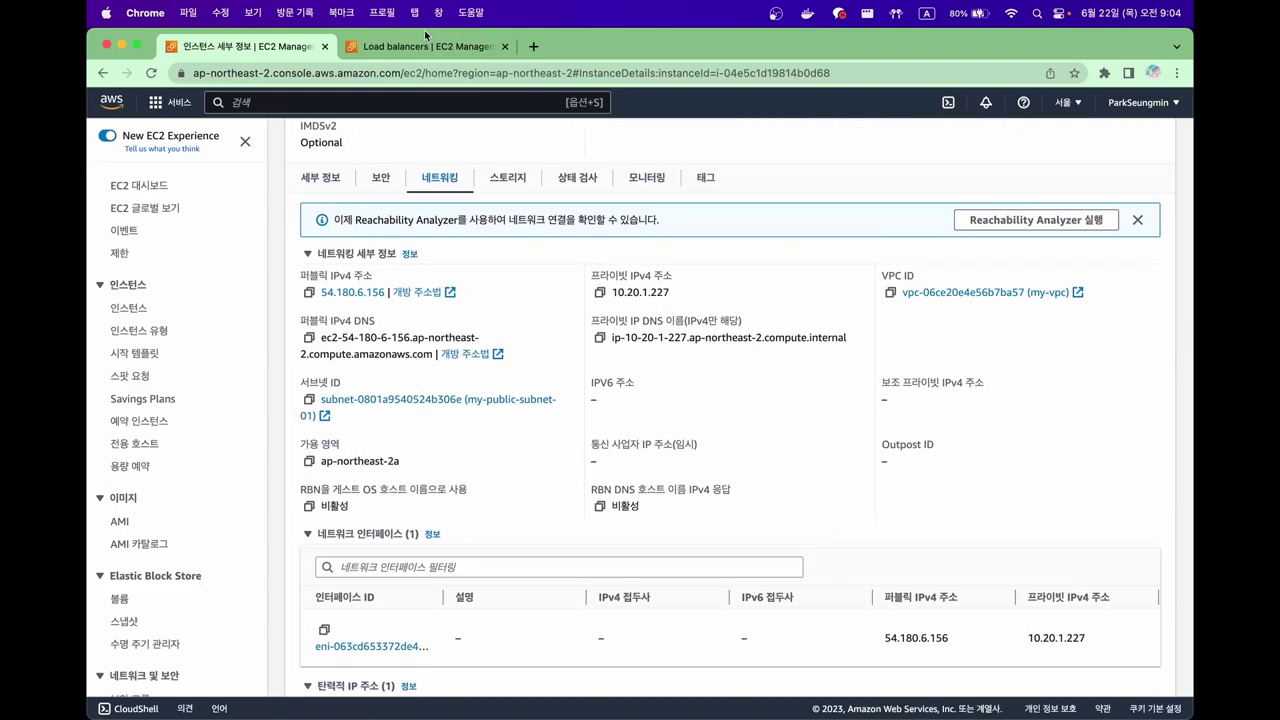
# Step: Return to the load balancer form and assign my-public-subnet-01 to the ap-northeast-2a zone
pyautogui.click(425, 38)
pyautogui.scroll(-2, 245, 379)
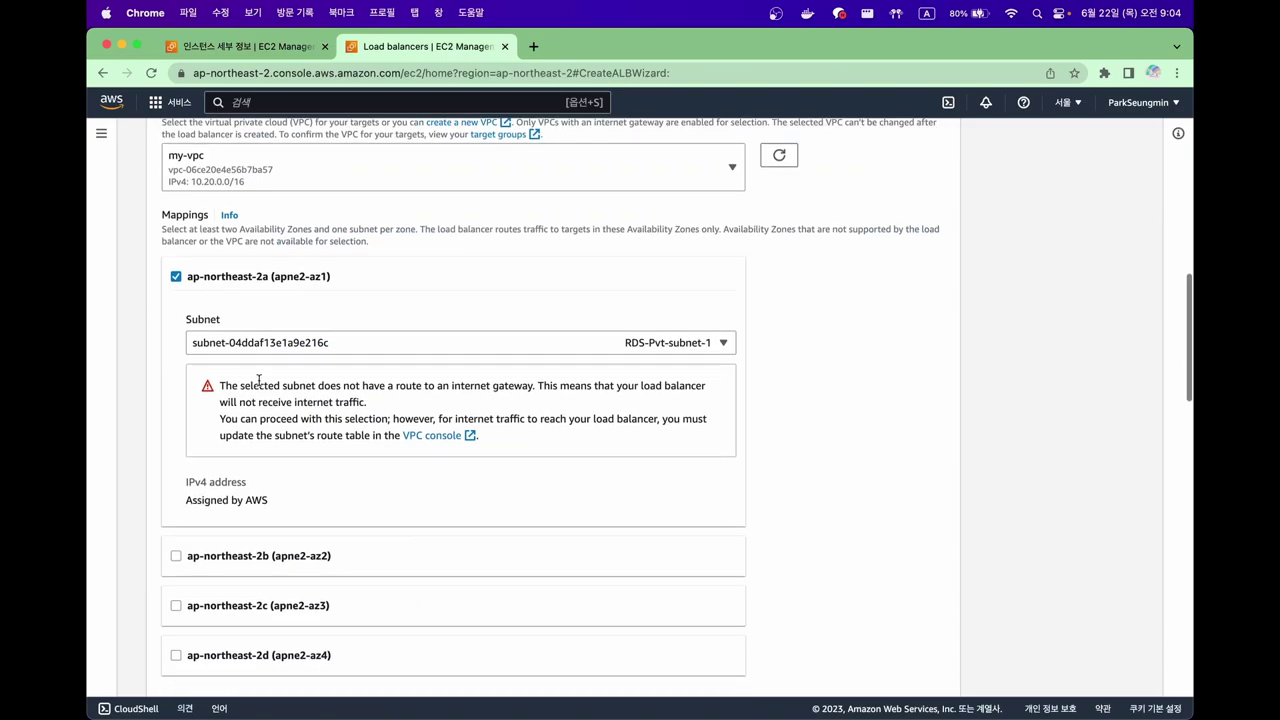
pyautogui.click(303, 348)
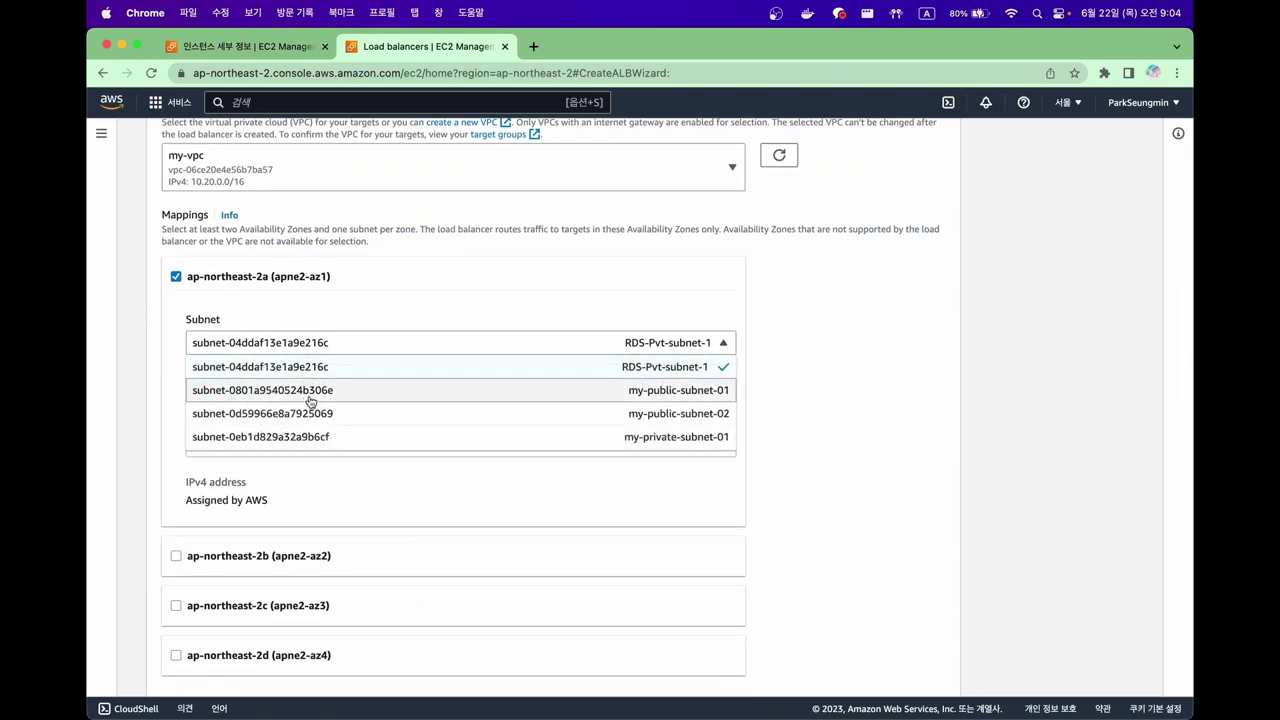
pyautogui.click(311, 401)
# Step: Add the ap-northeast-2b zone to the mappings with my-private-subnet-02, leaving ap-northeast-2c unselected
pyautogui.click(279, 454)
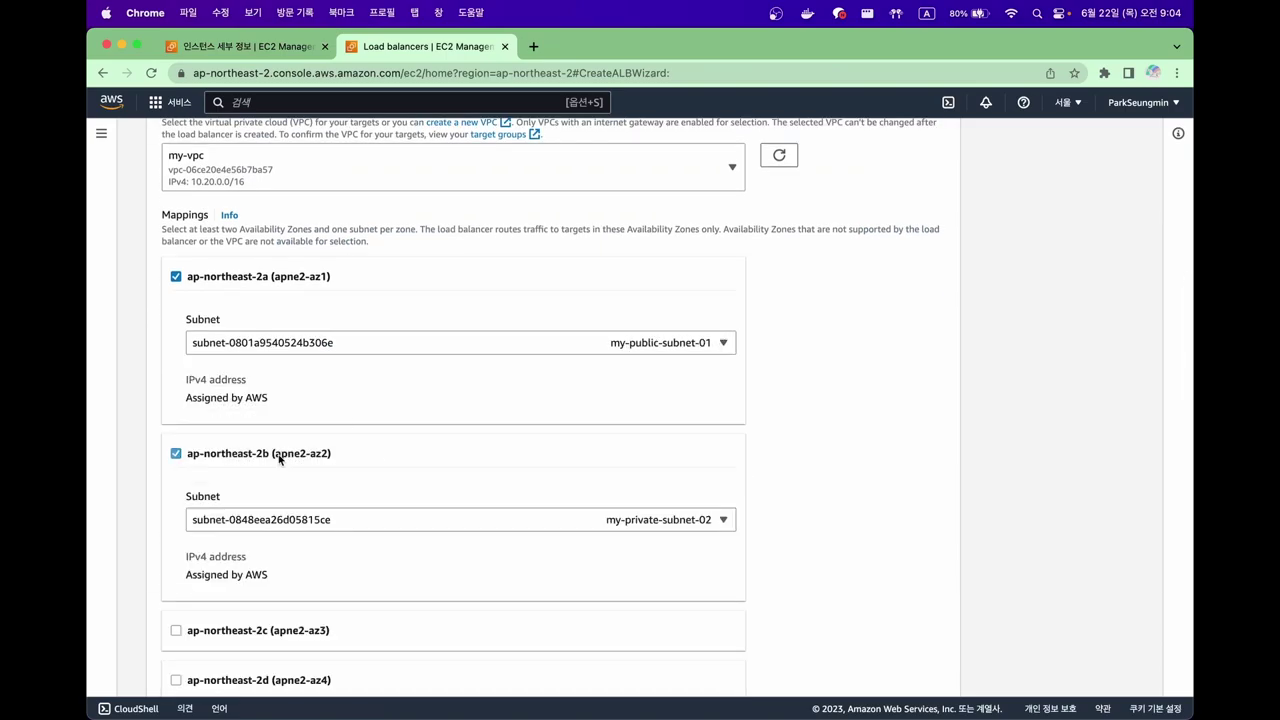
pyautogui.scroll(-1, 277, 456)
pyautogui.click(244, 597)
pyautogui.scroll(-2, 248, 610)
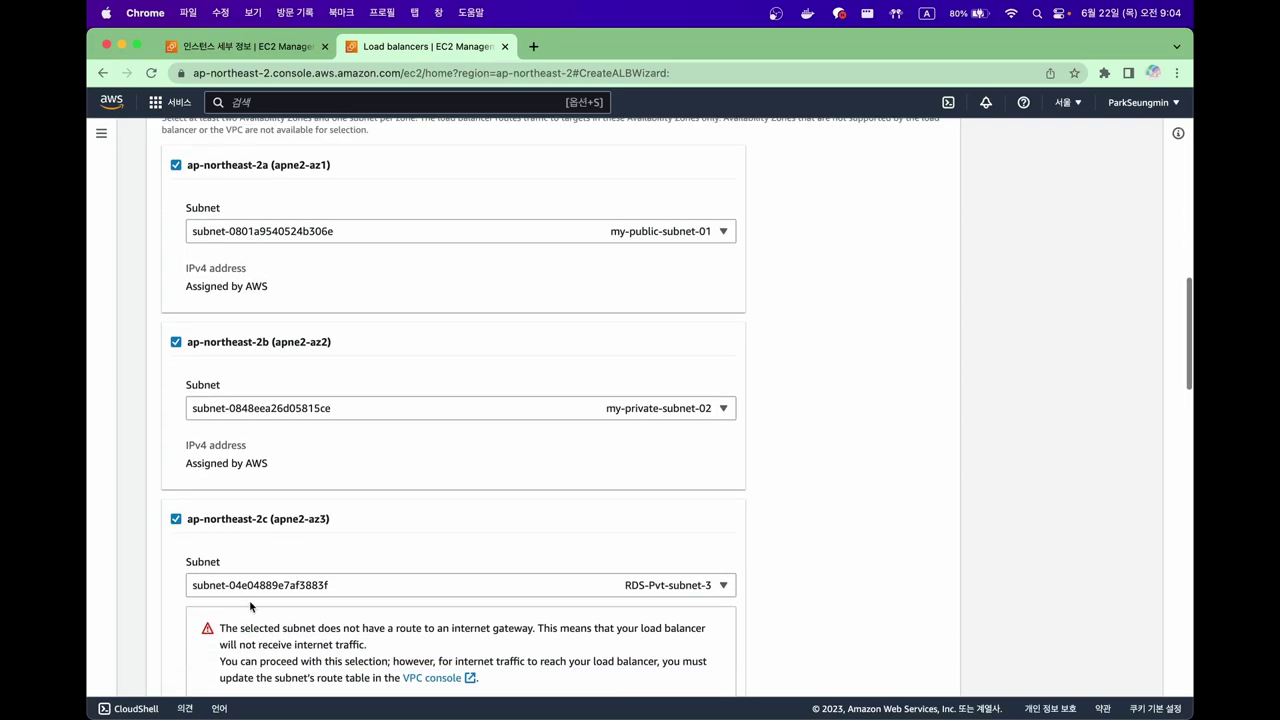
pyautogui.click(206, 519)
pyautogui.click(268, 410)
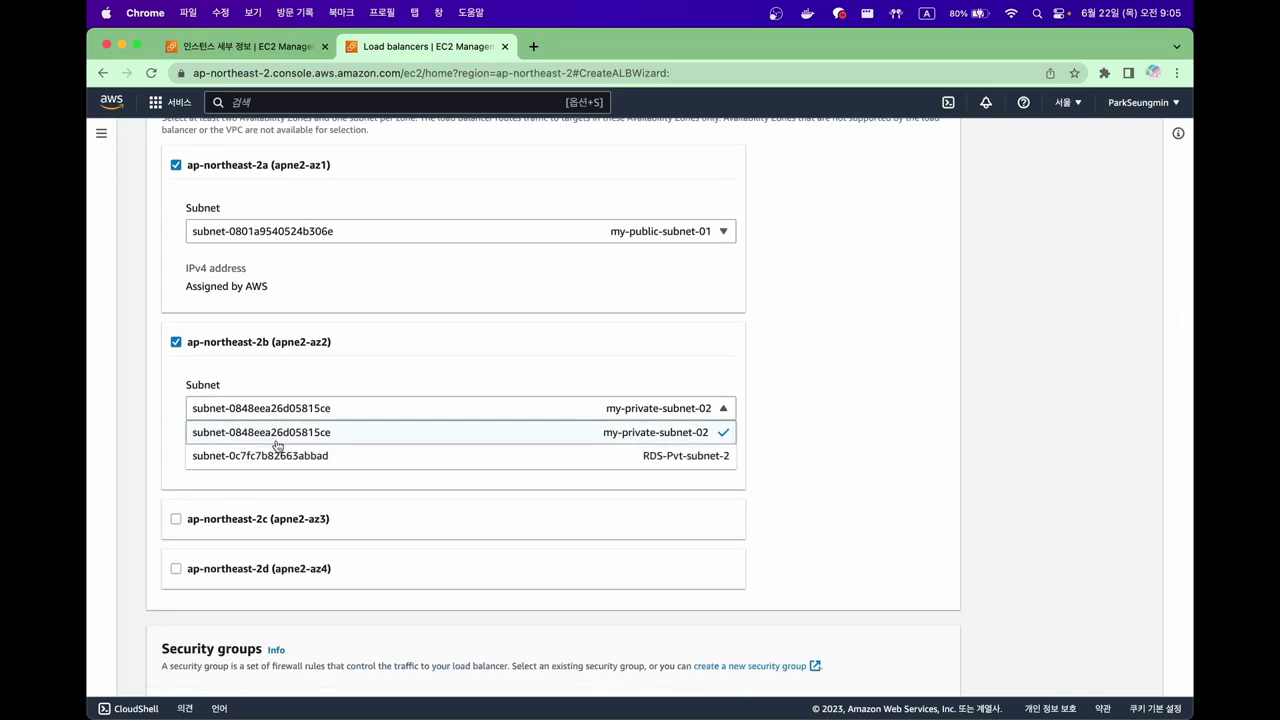
pyautogui.click(920, 378)
# Step: Replace the load balancer's default security group with launch-wizard-8
pyautogui.scroll(-5, 613, 458)
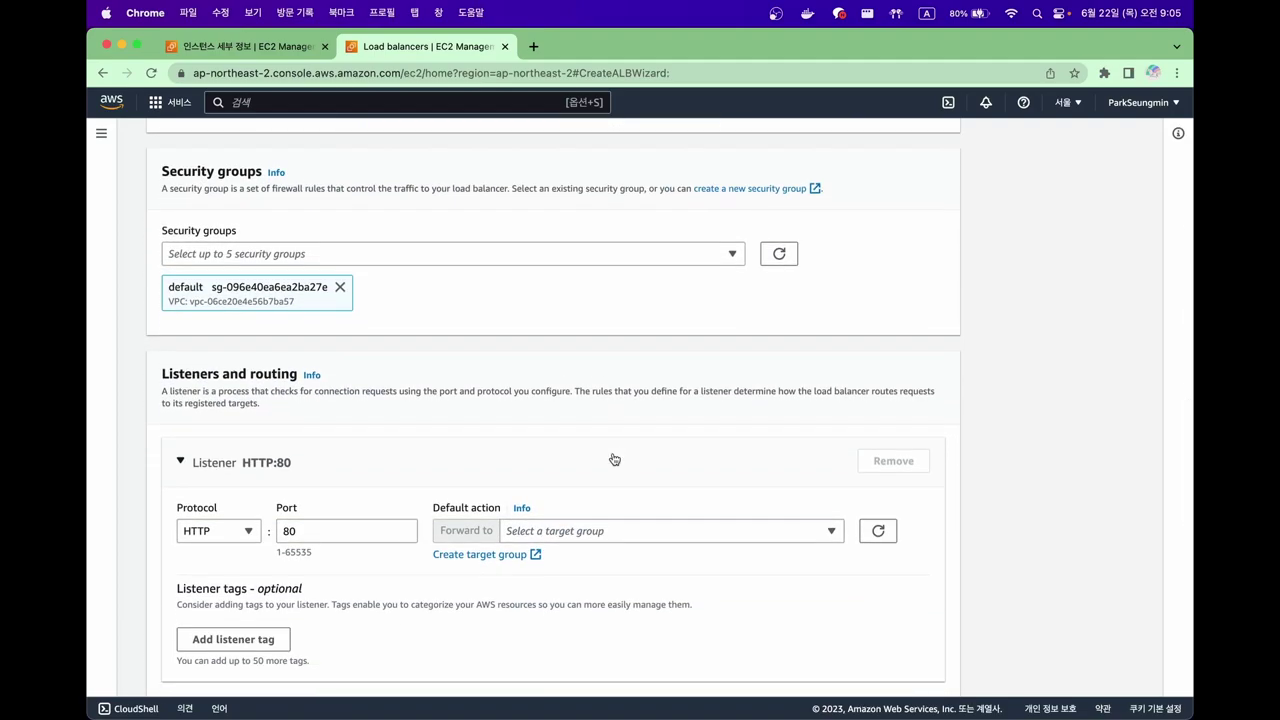
pyautogui.scroll(1, 530, 440)
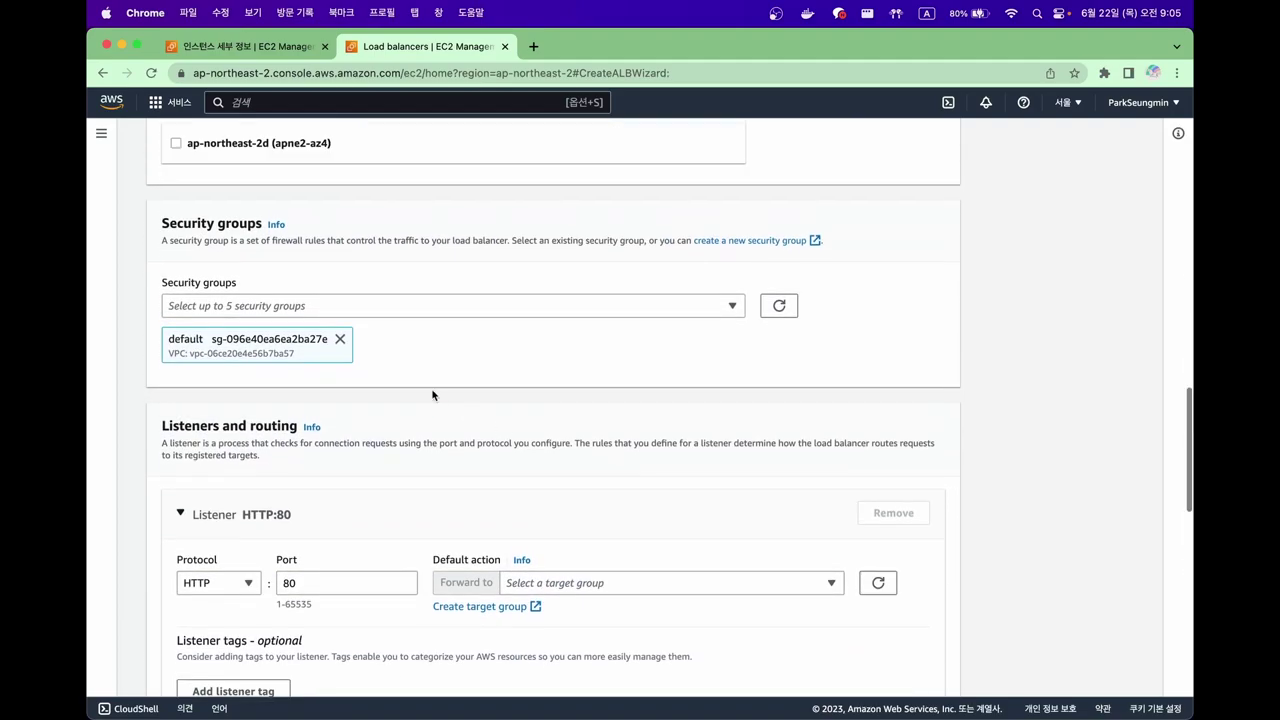
pyautogui.click(340, 339)
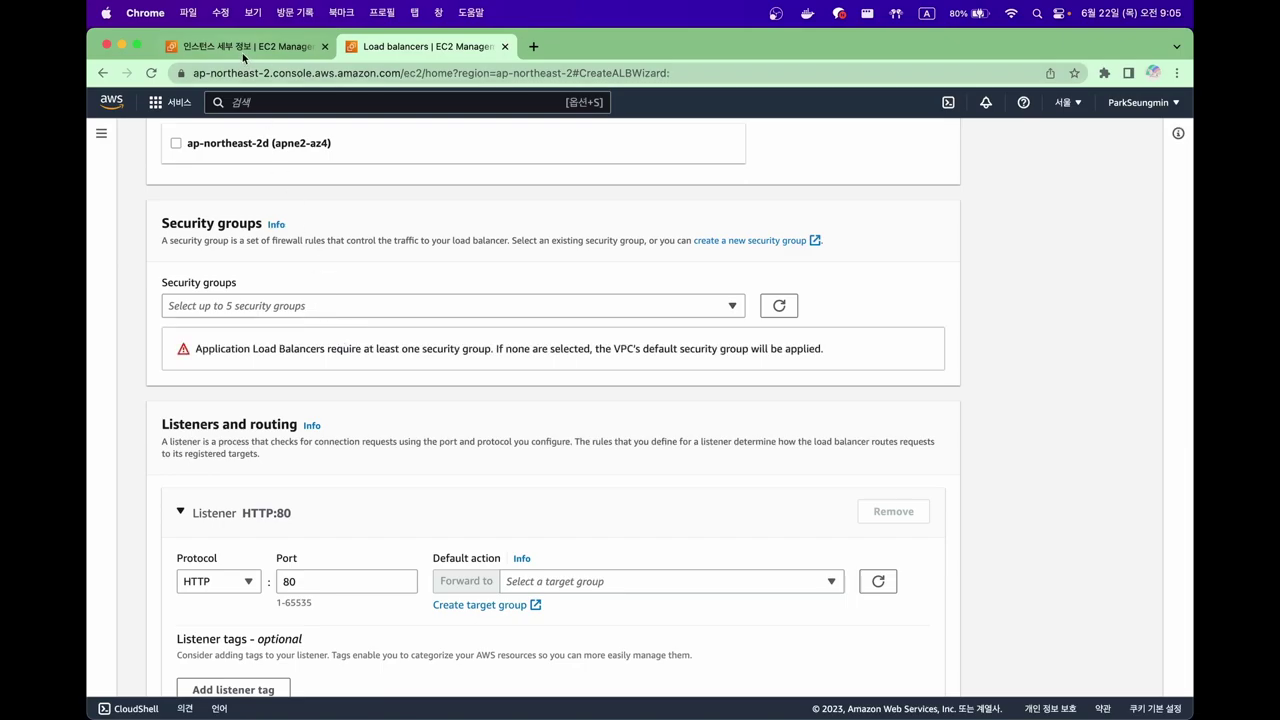
pyautogui.click(284, 305)
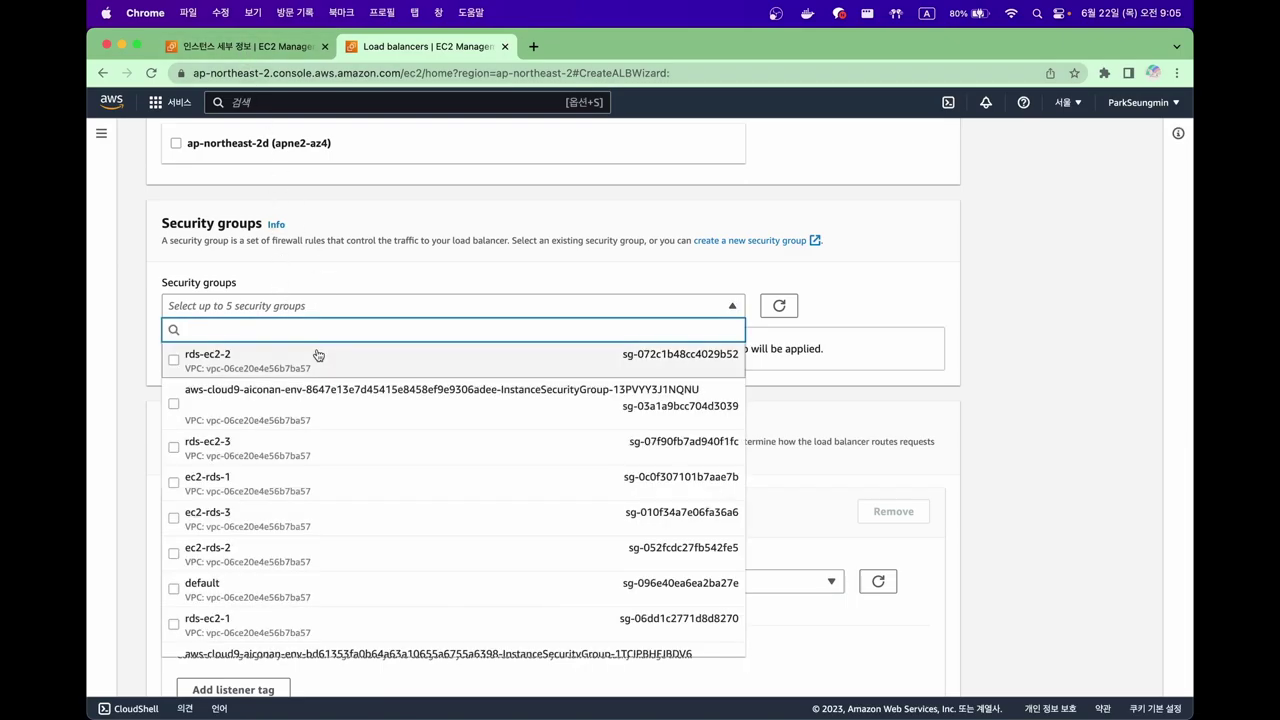
pyautogui.scroll(-2, 346, 491)
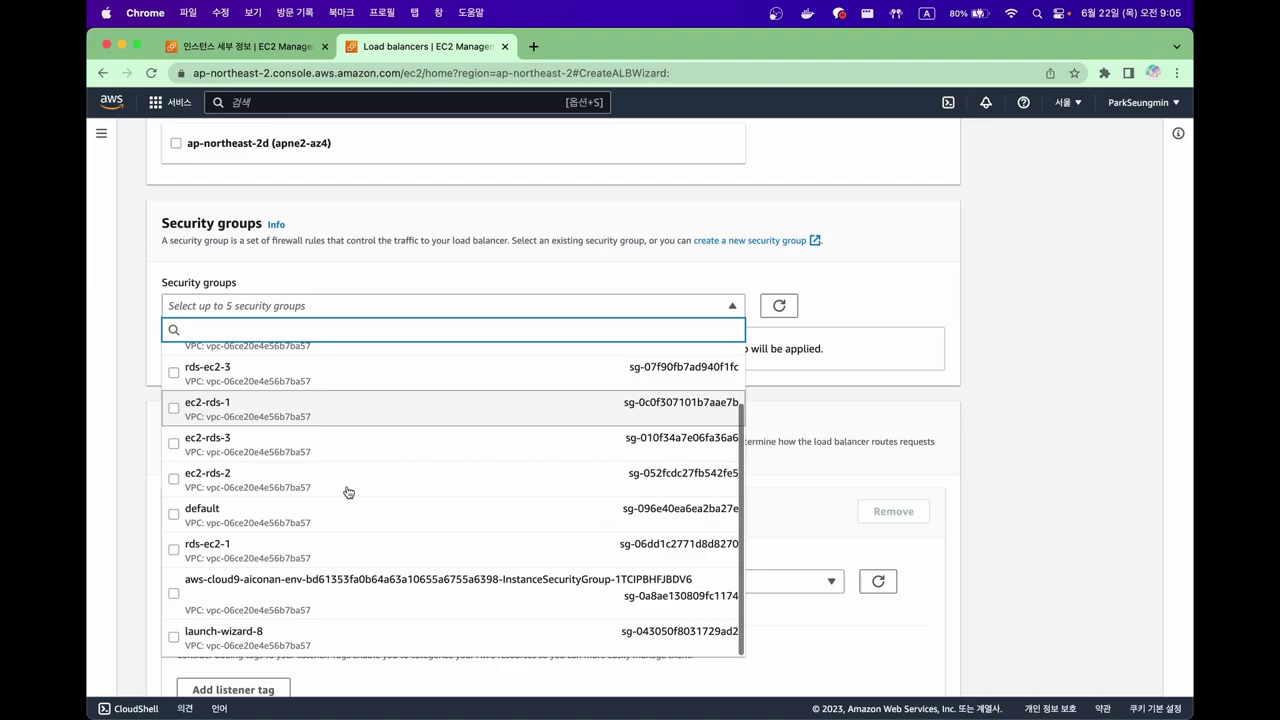
pyautogui.click(363, 640)
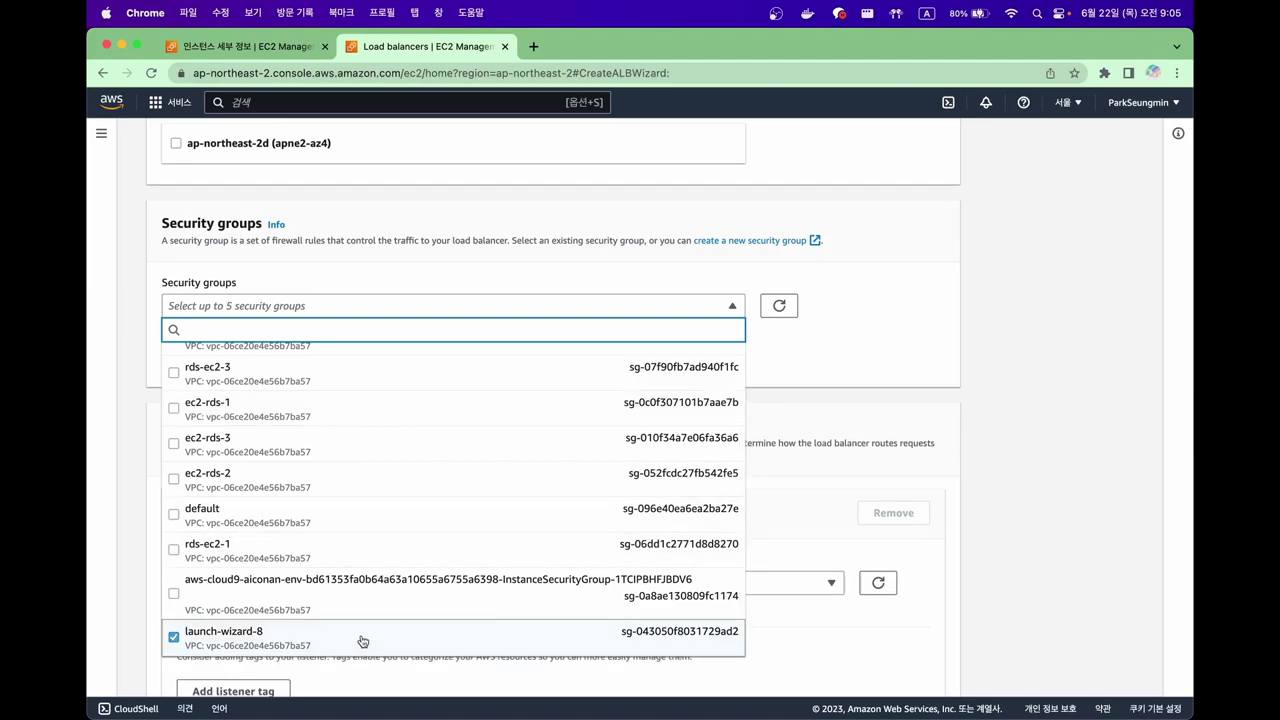
pyautogui.click(908, 378)
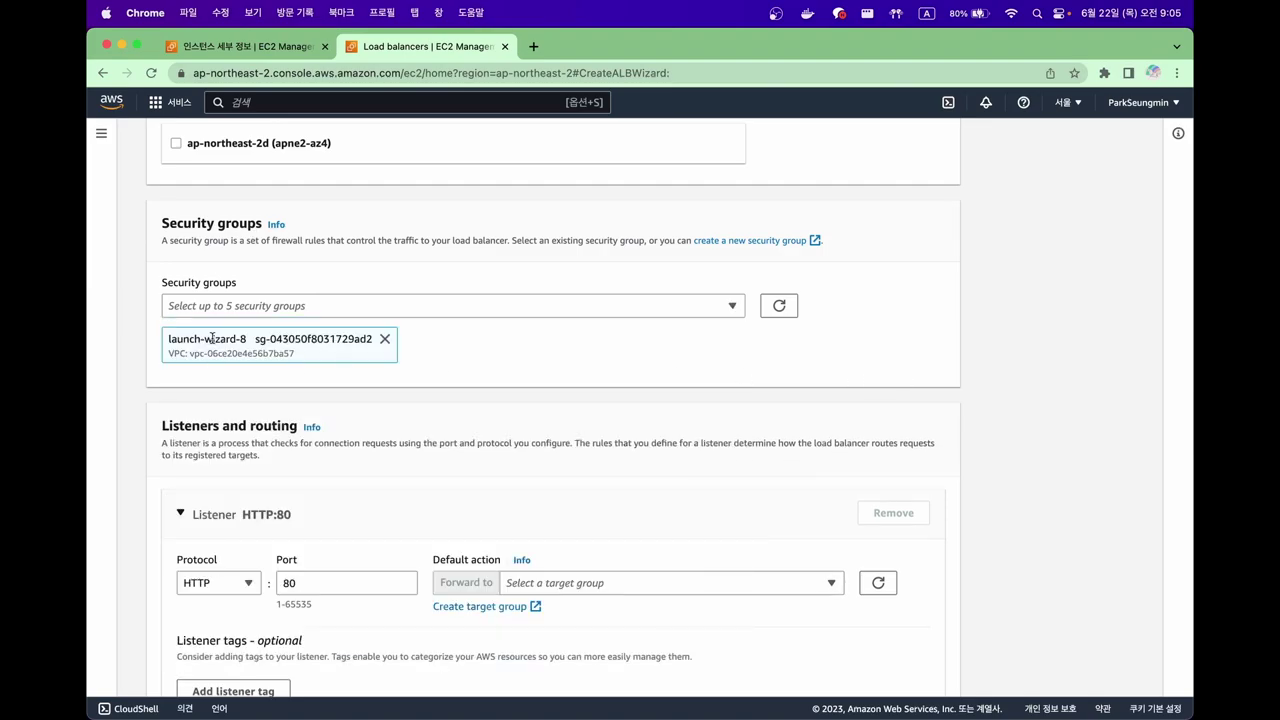
# Step: Check the EC2 instance's security group and its inbound rules in the instance's security details
pyautogui.click(224, 50)
pyautogui.scroll(3, 450, 345)
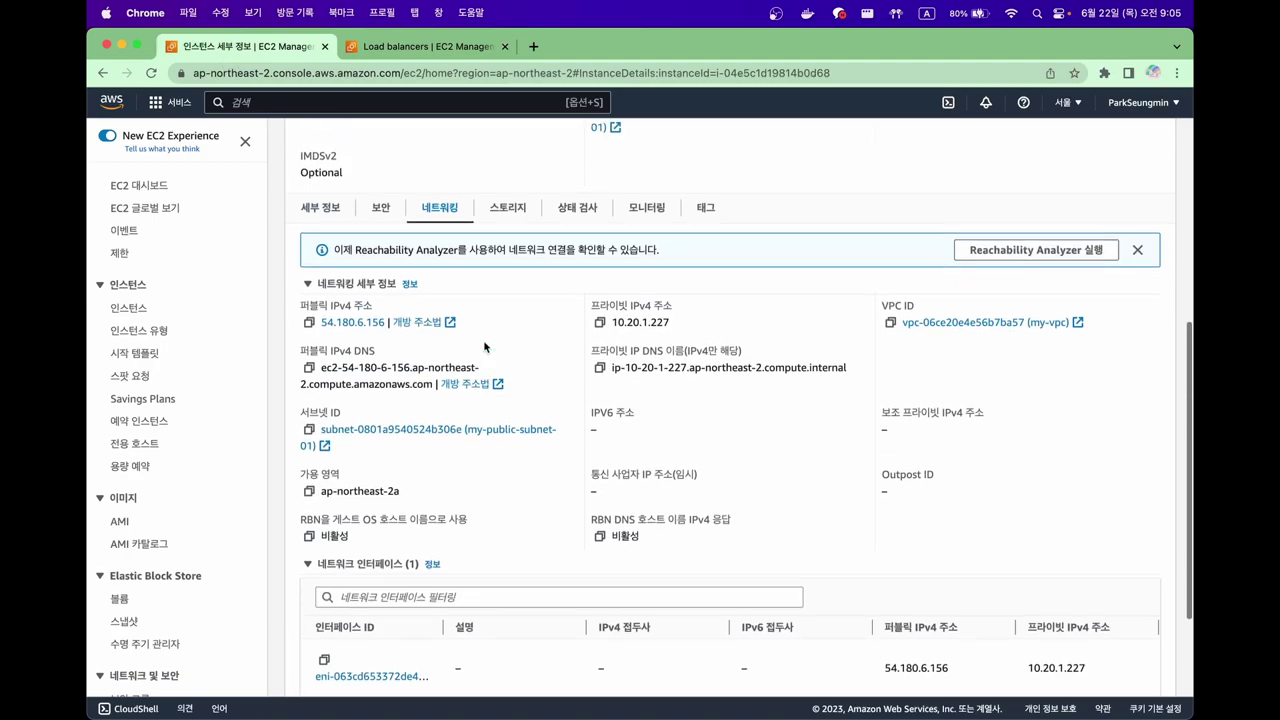
pyautogui.scroll(1, 460, 366)
pyautogui.scroll(-4, 518, 257)
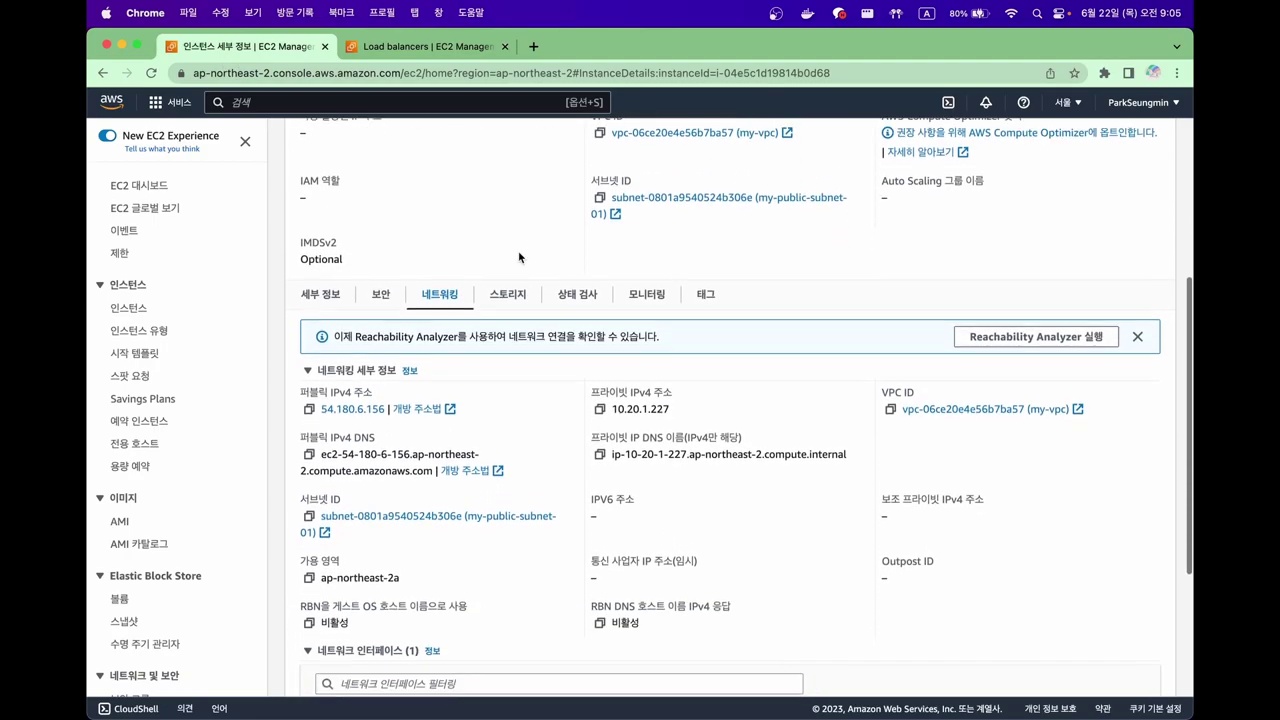
pyautogui.scroll(4, 518, 257)
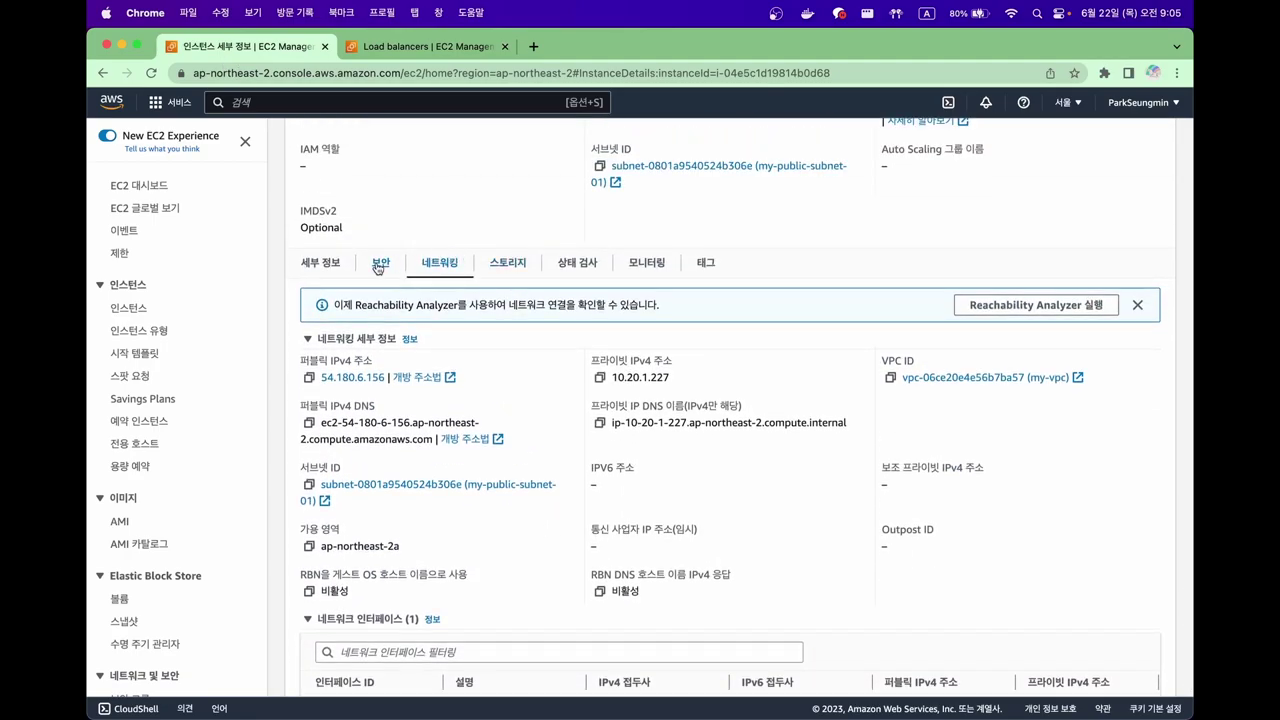
pyautogui.click(379, 264)
pyautogui.scroll(-1, 379, 266)
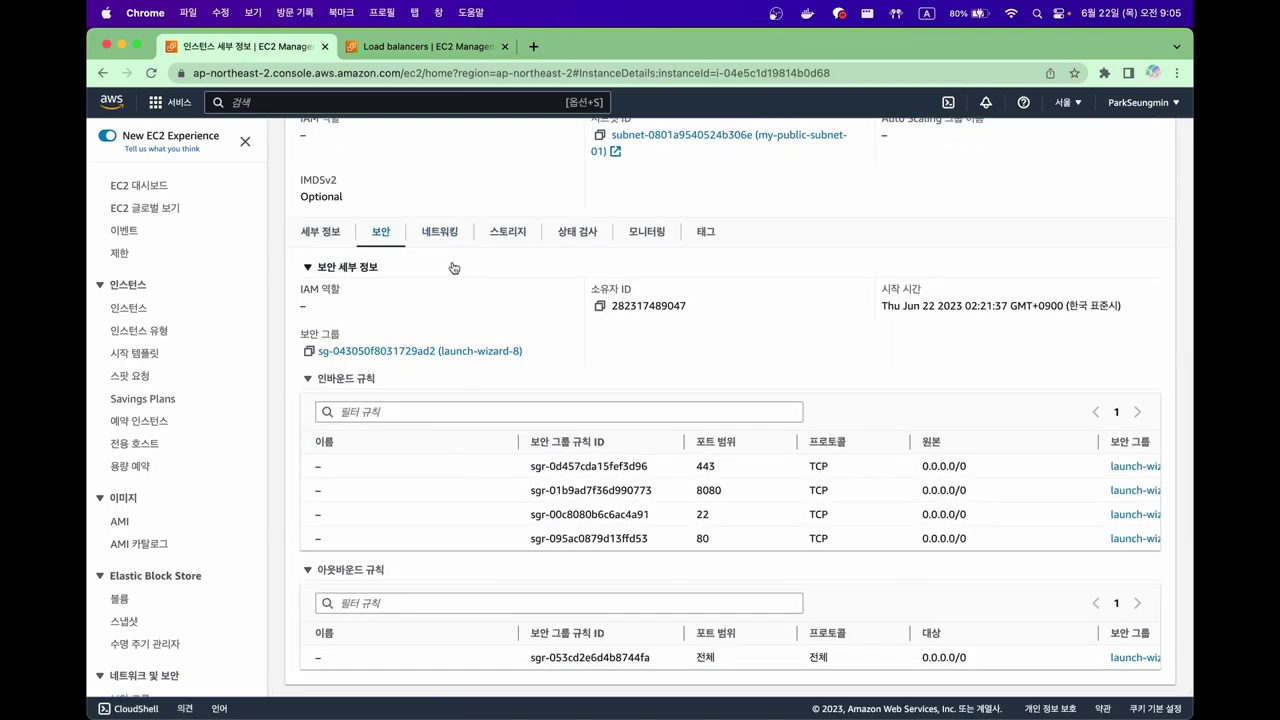
# Step: Return to the load balancer form and forward the HTTP:80 listener to the aiconan-tg target group
pyautogui.click(416, 47)
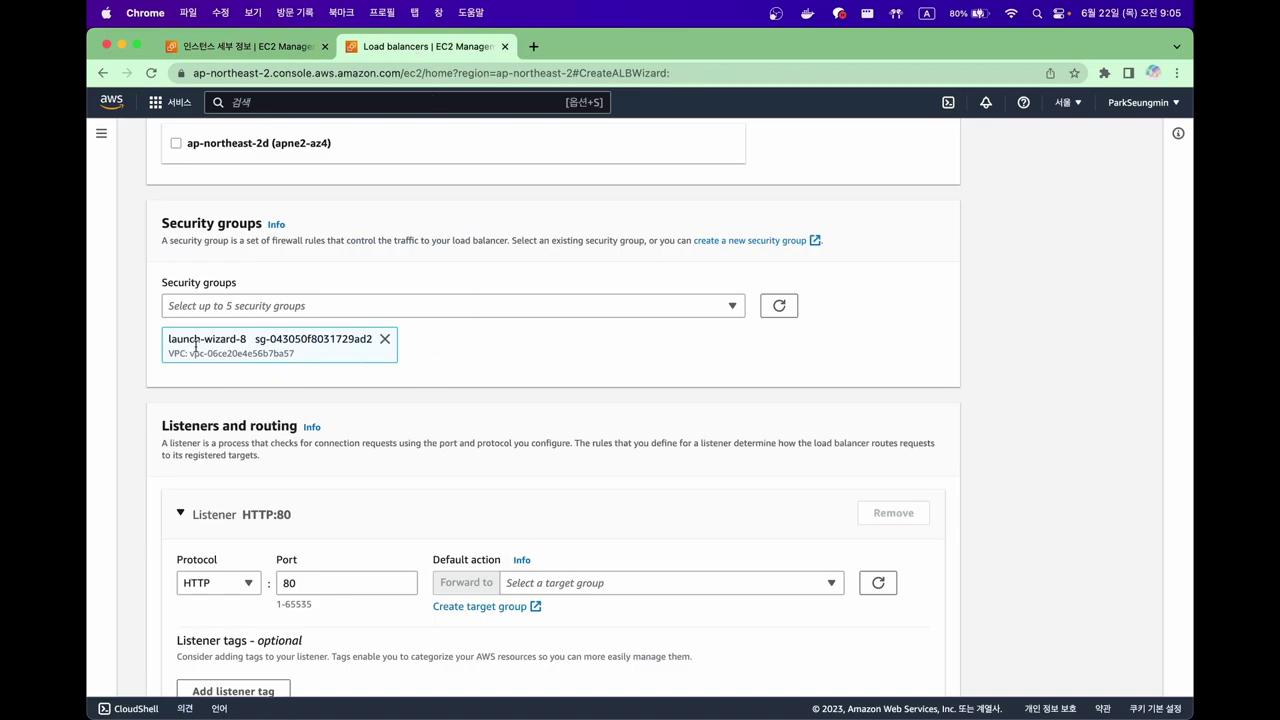
pyautogui.scroll(-2, 298, 338)
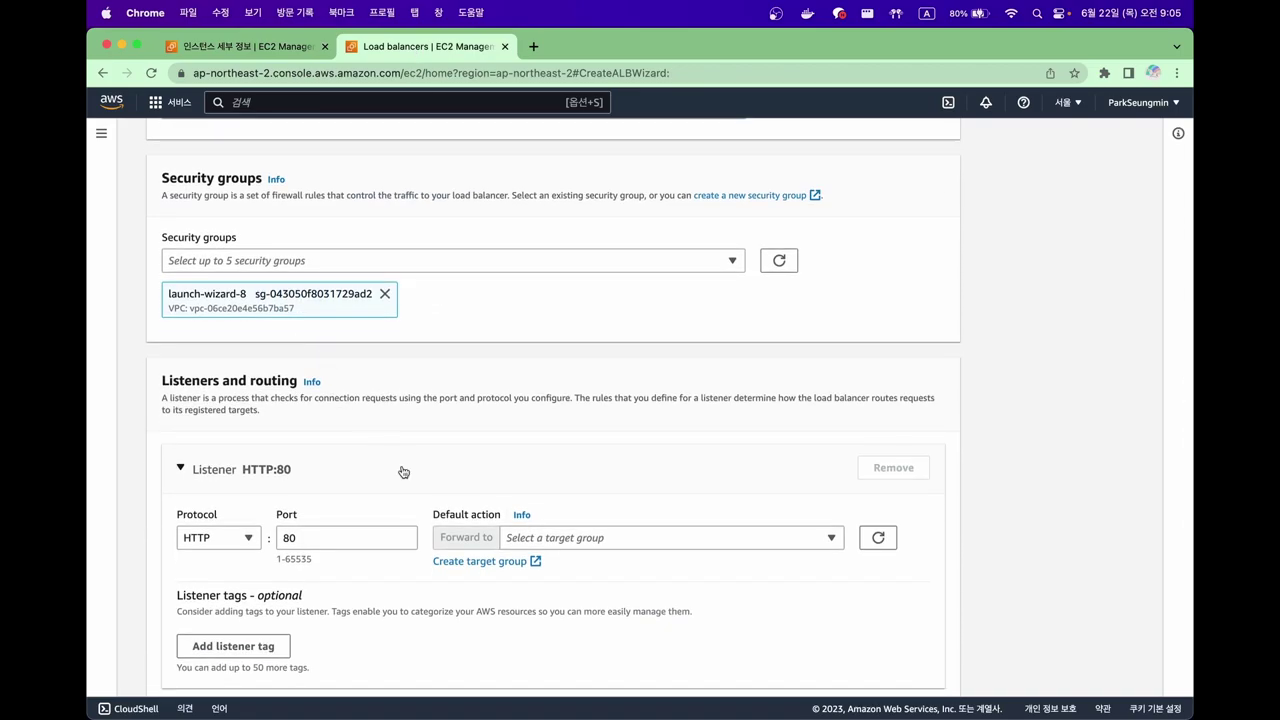
pyautogui.scroll(-3, 402, 471)
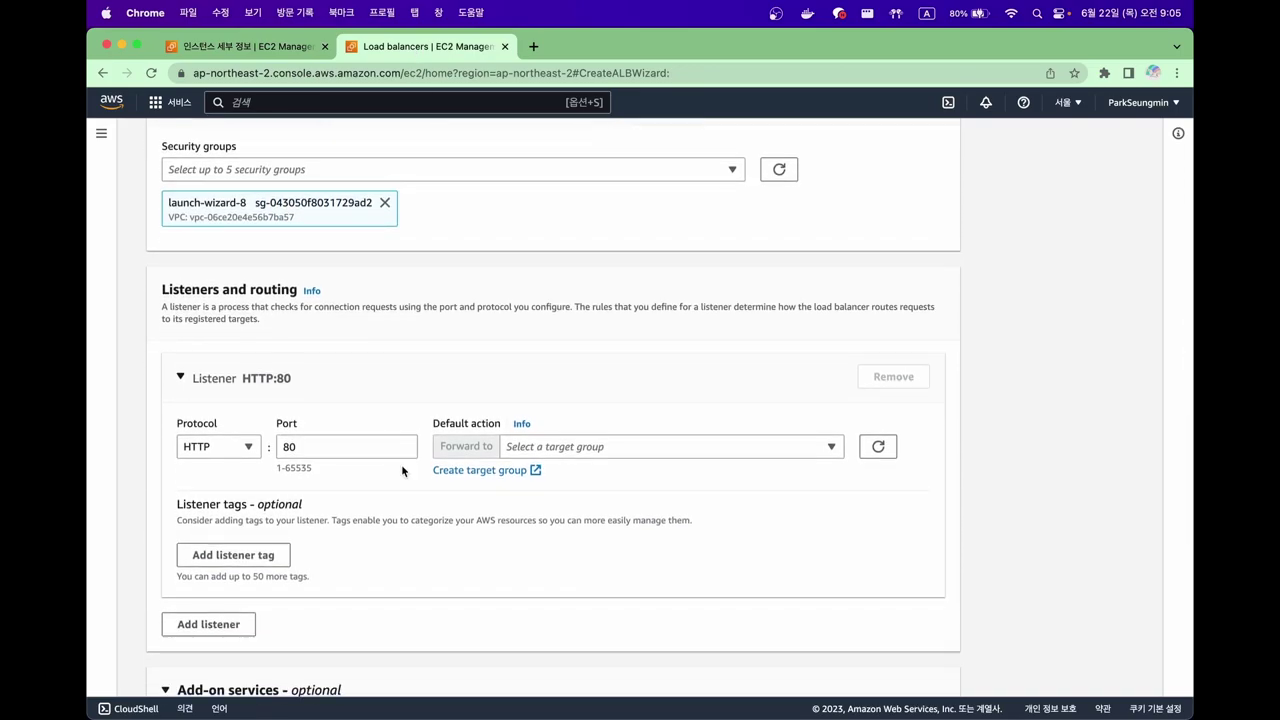
pyautogui.scroll(-2, 401, 464)
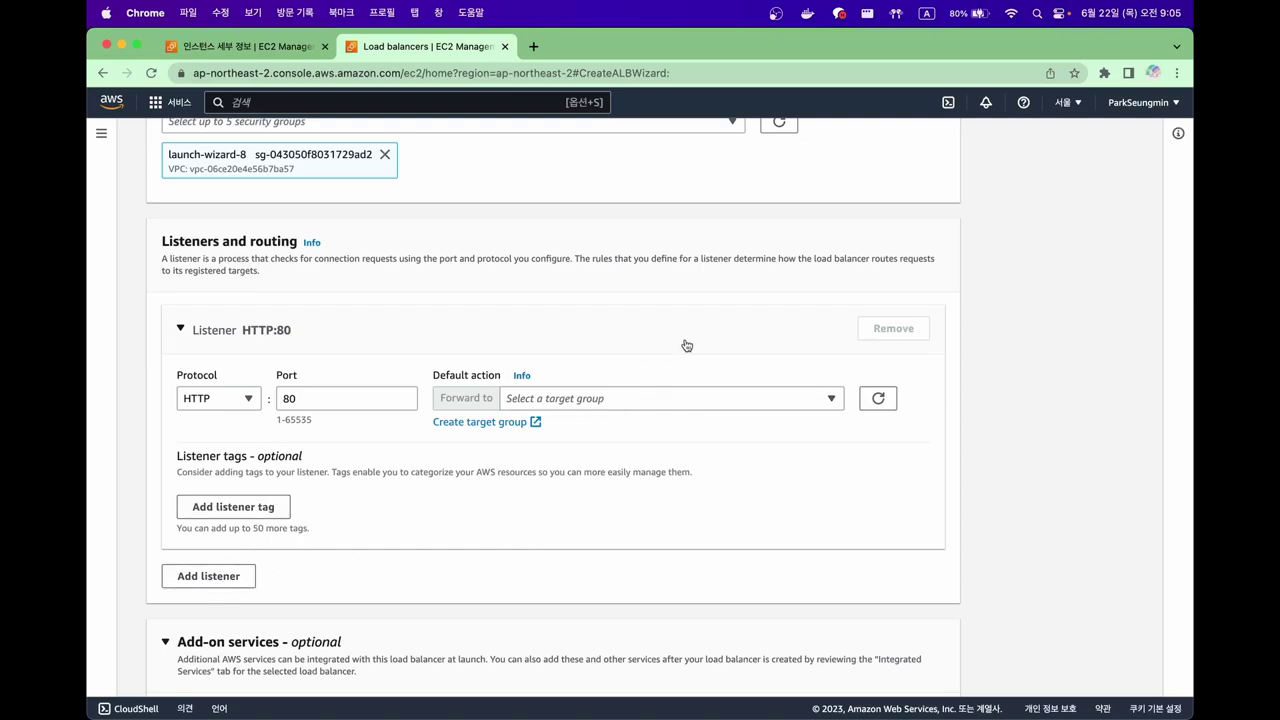
pyautogui.click(557, 403)
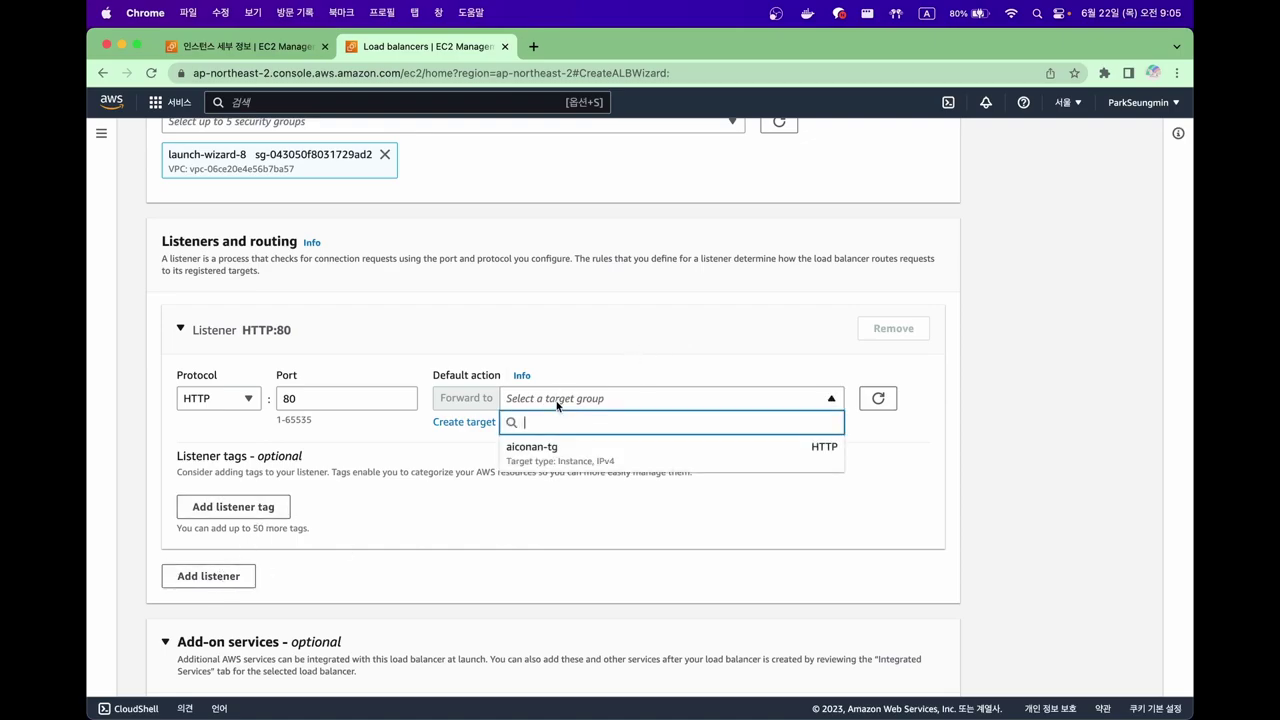
pyautogui.click(567, 460)
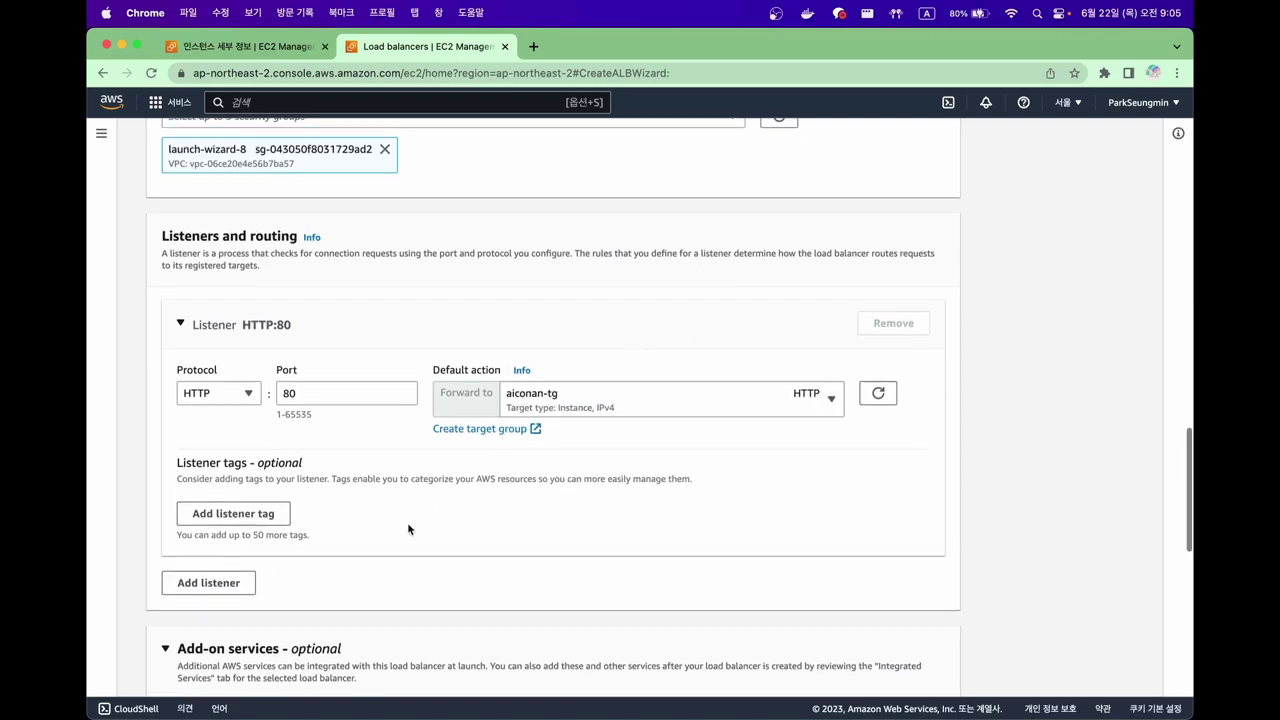
# Step: Add a second listener using HTTPS on port 443 that forwards to the aiconan-tg target group
pyautogui.scroll(-2, 407, 522)
pyautogui.click(222, 506)
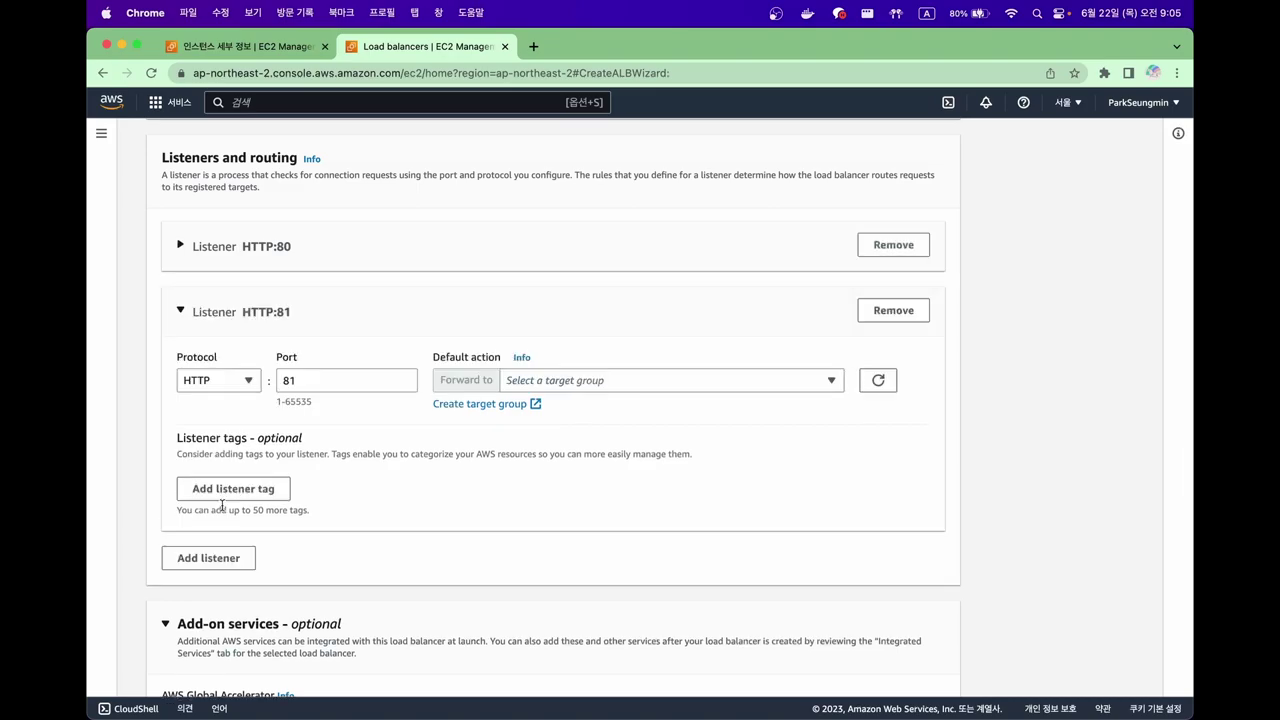
pyautogui.scroll(1, 213, 420)
pyautogui.click(240, 398)
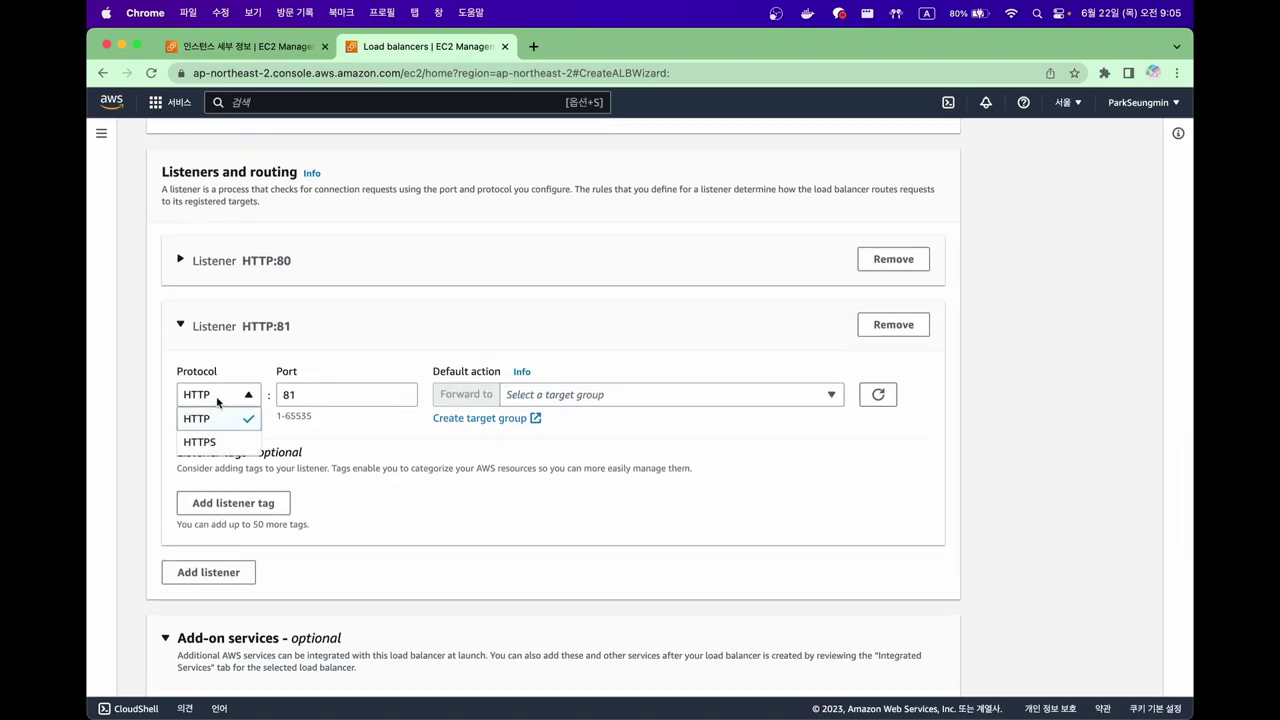
pyautogui.click(214, 438)
pyautogui.click(506, 390)
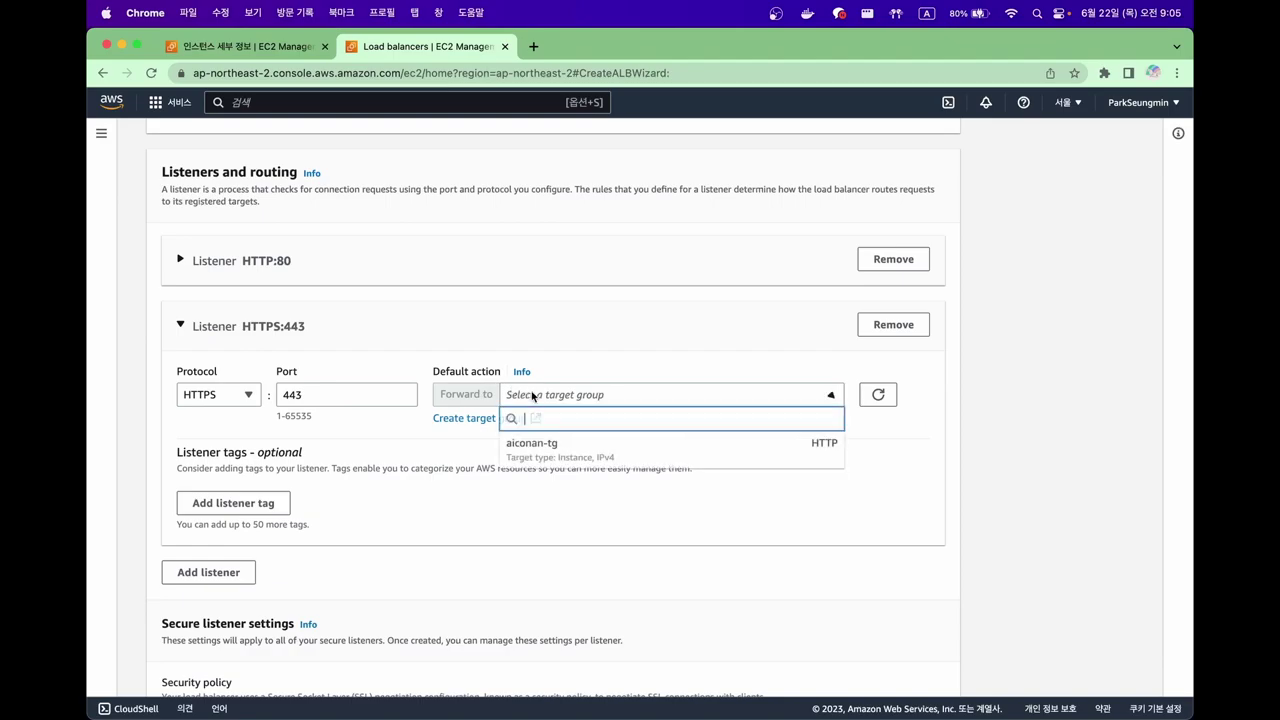
pyautogui.click(573, 450)
# Step: Choose the *.aiconan.site certificate from ACM as the secure listener's default SSL/TLS certificate
pyautogui.scroll(-5, 671, 440)
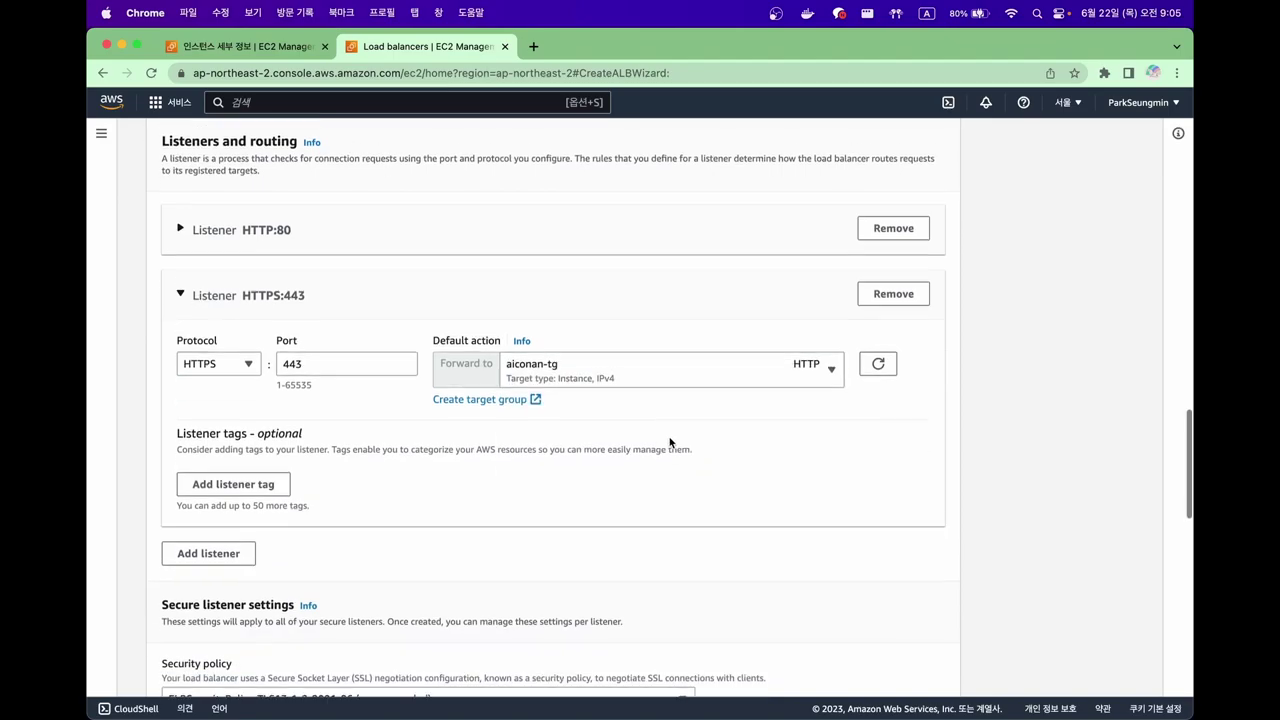
pyautogui.scroll(-2, 467, 420)
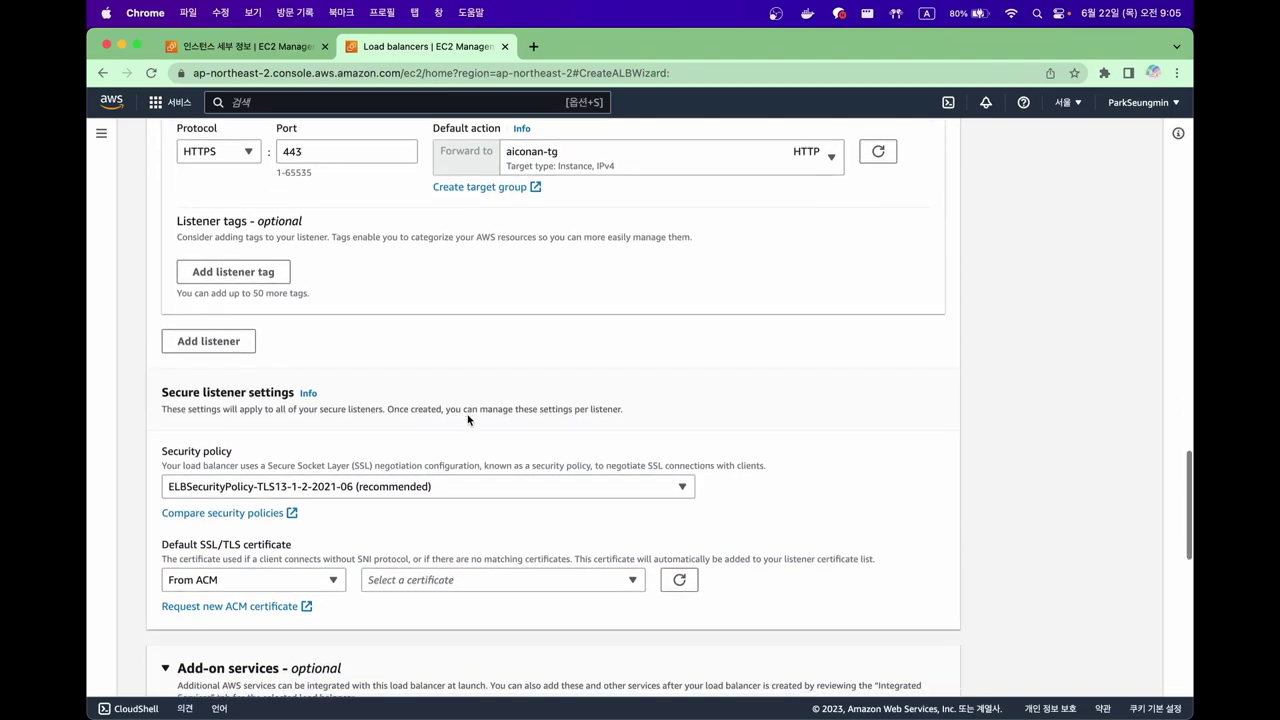
pyautogui.scroll(-1, 253, 443)
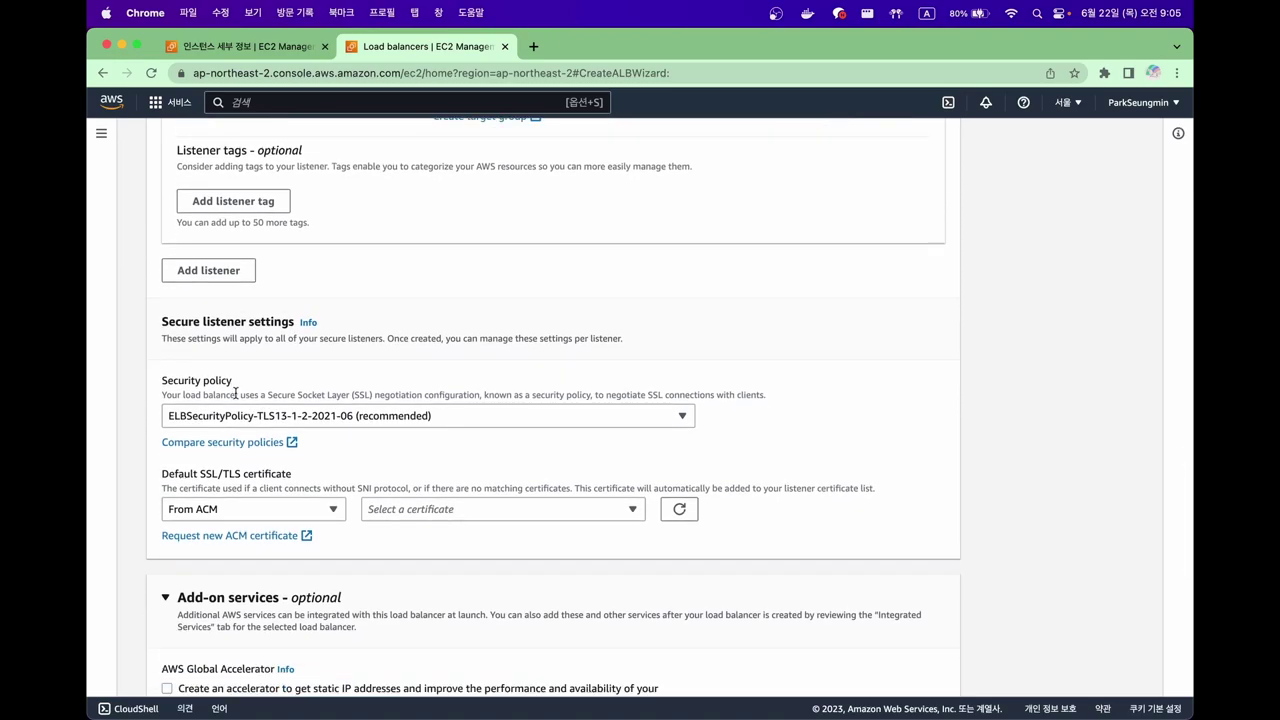
pyautogui.scroll(-1, 340, 460)
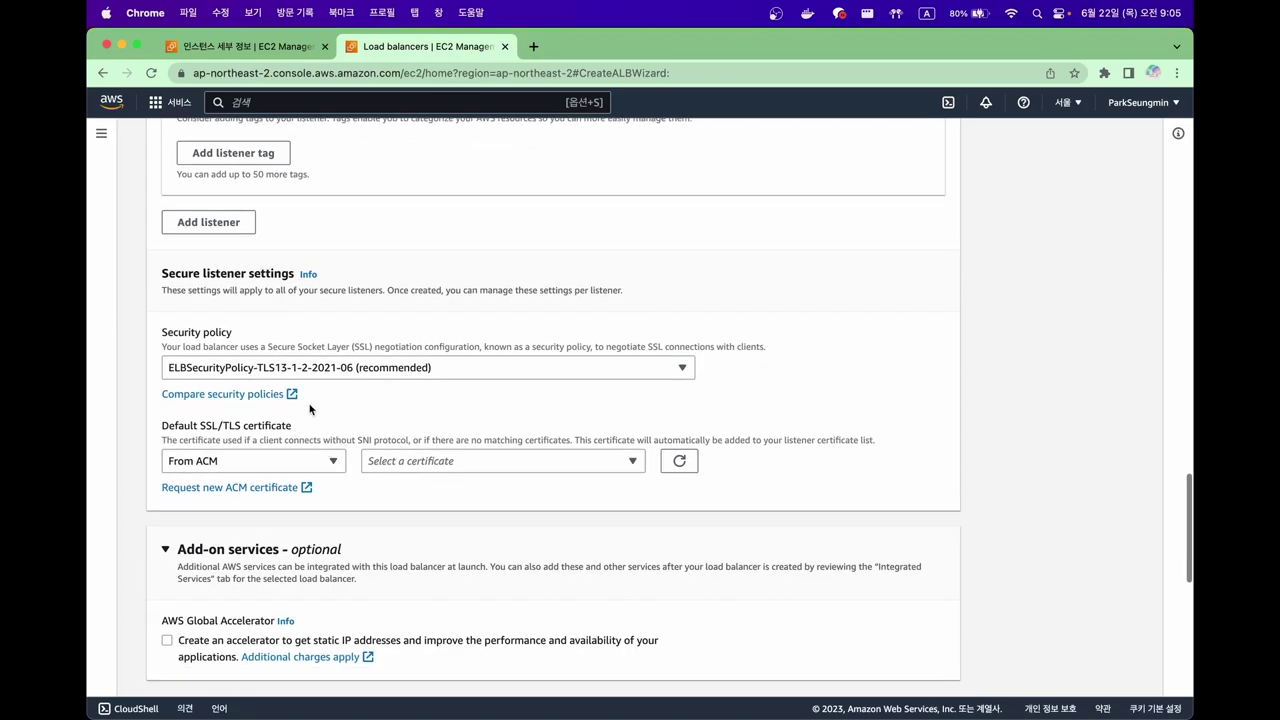
pyautogui.click(392, 464)
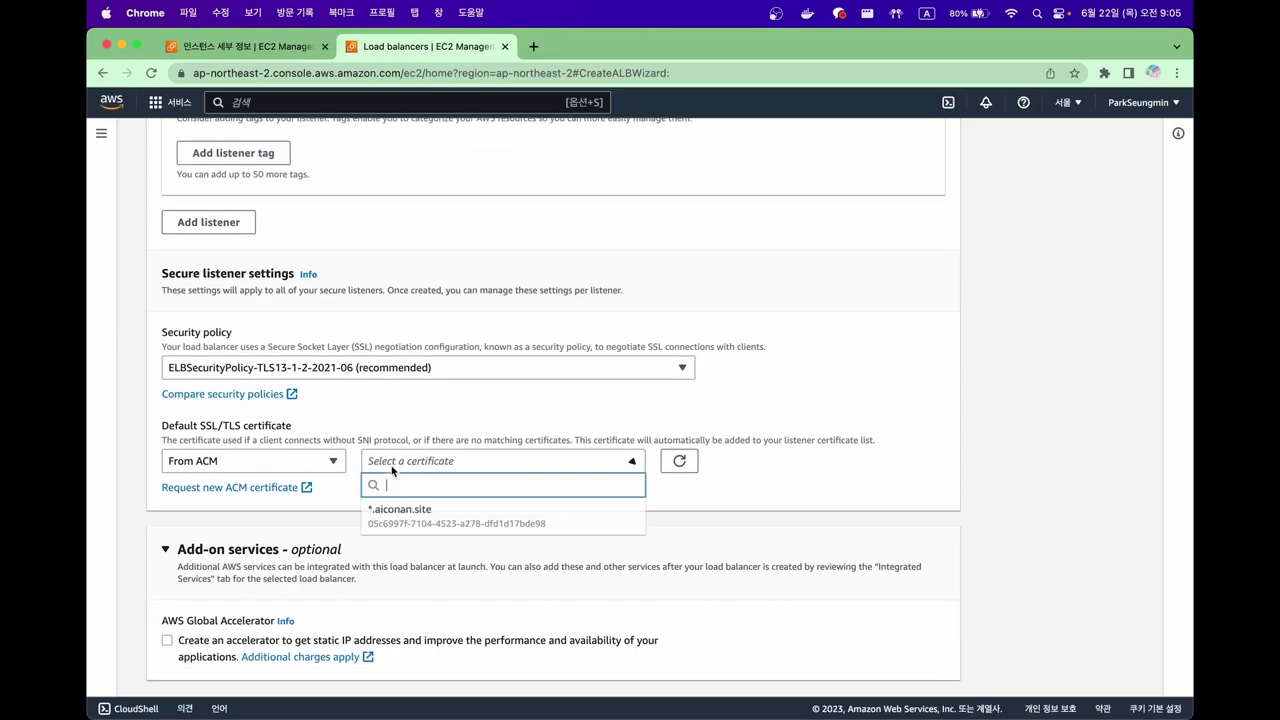
pyautogui.click(448, 512)
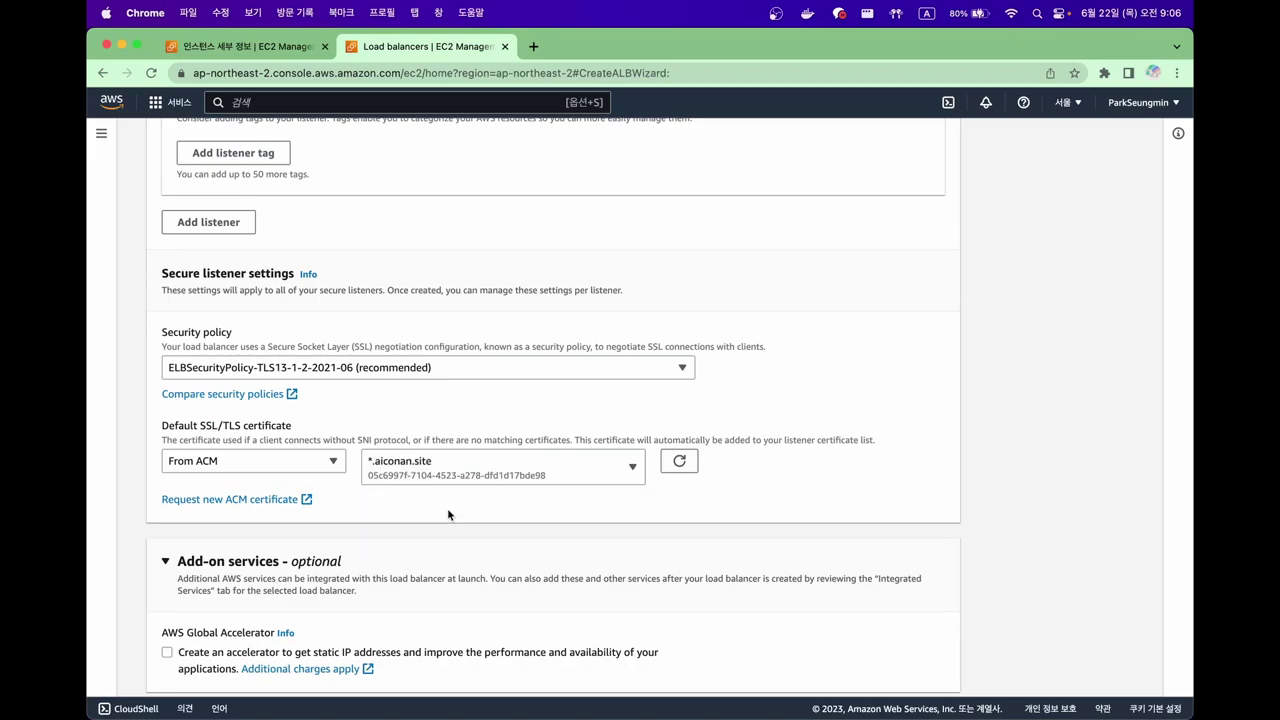
# Step: Review the configuration summary and create the aiconan-alb load balancer
pyautogui.scroll(-4, 448, 514)
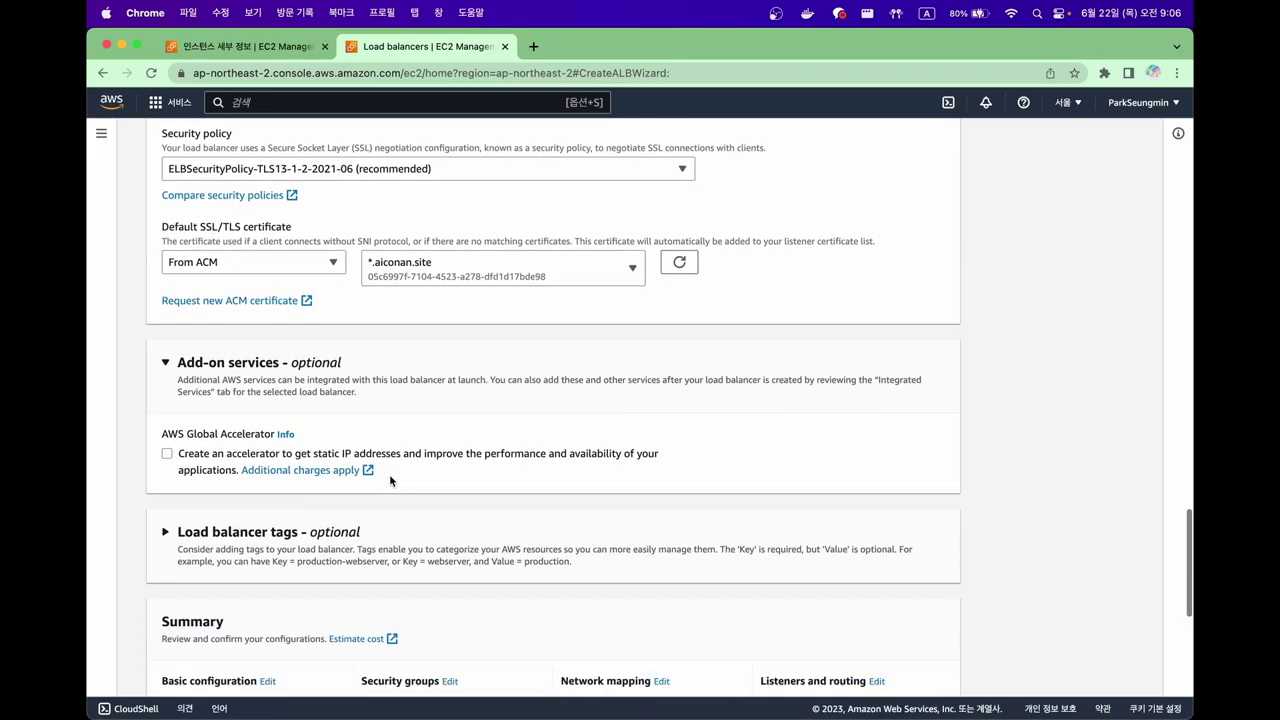
pyautogui.scroll(-8, 390, 481)
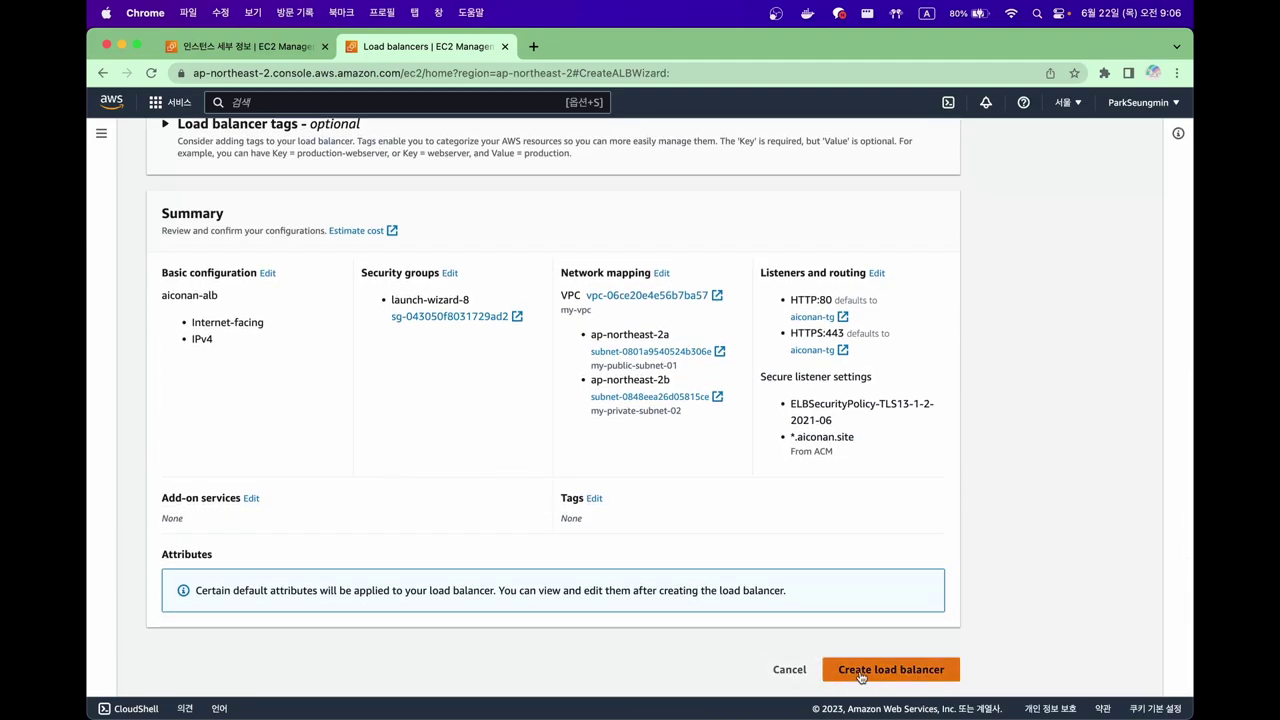
pyautogui.click(860, 672)
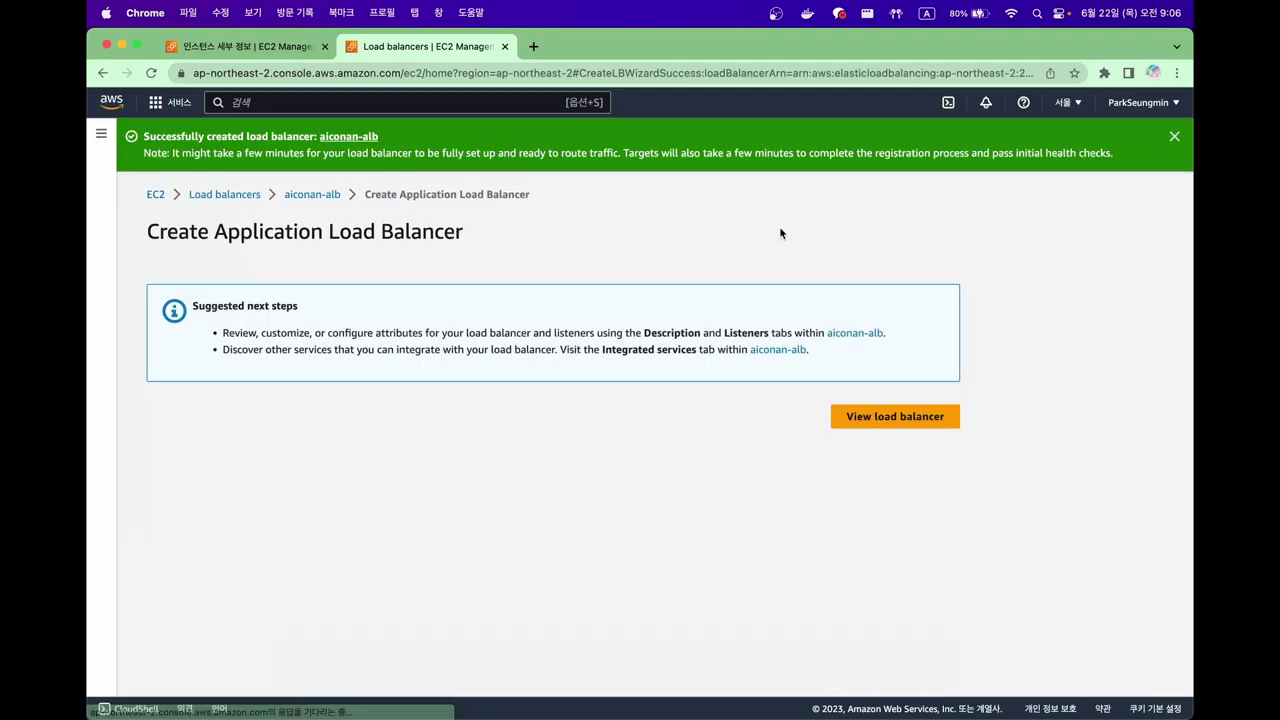
# Step: View aiconan-alb in the load balancer list and refresh its provisioning state
pyautogui.click(898, 420)
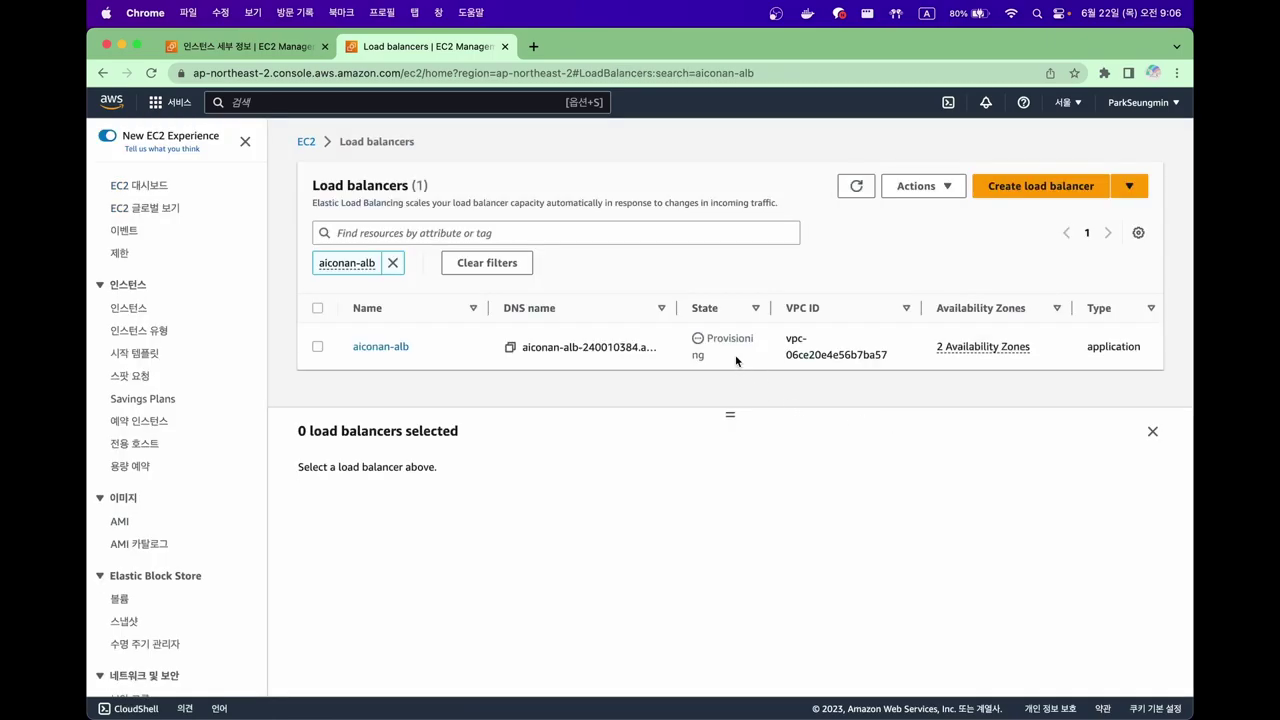
pyautogui.click(860, 190)
pyautogui.click(775, 14)
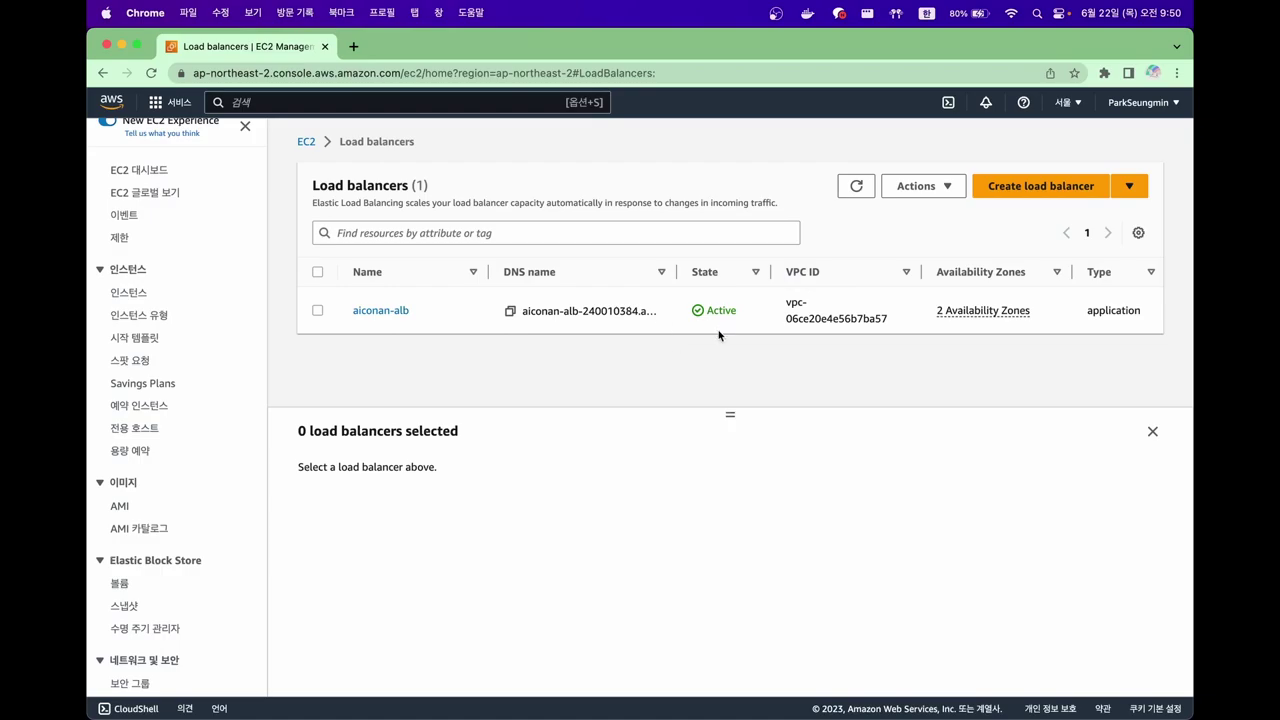
# Step: Find the Route 53 service and open the aiconan.site hosted zone
pyautogui.click(433, 104)
pyautogui.write('route 53')
pyautogui.click(465, 252)
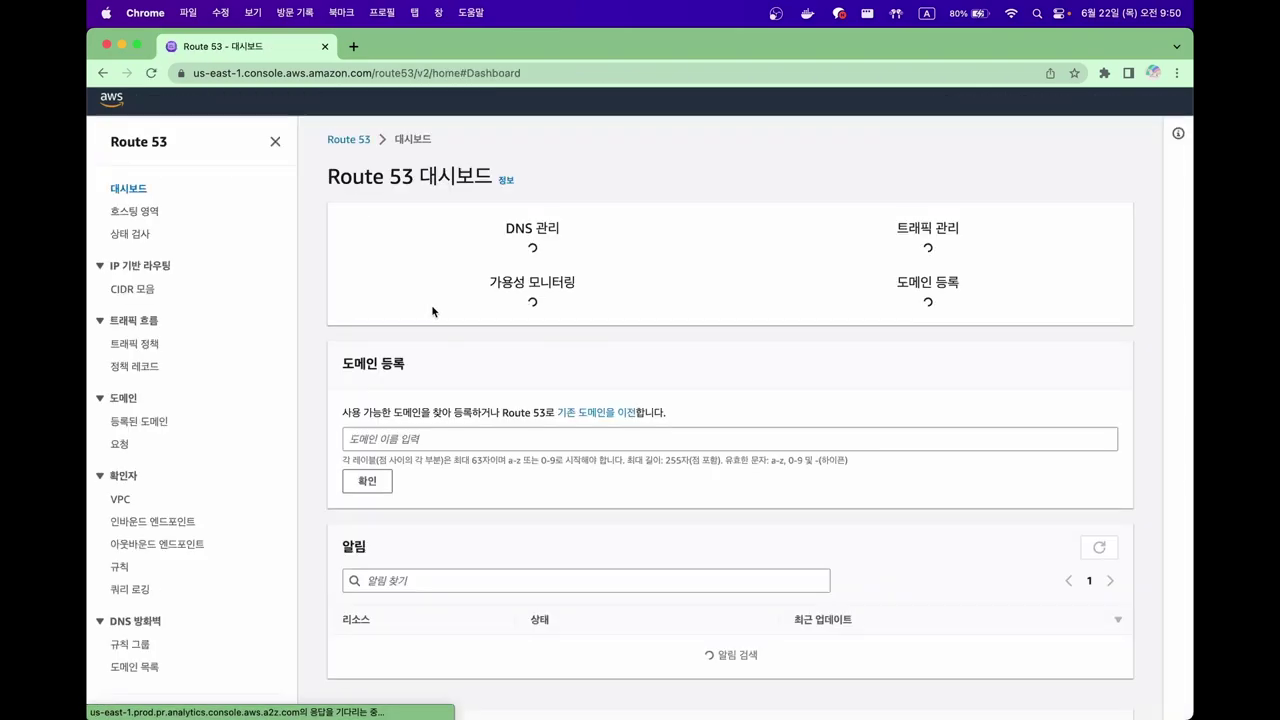
pyautogui.click(532, 287)
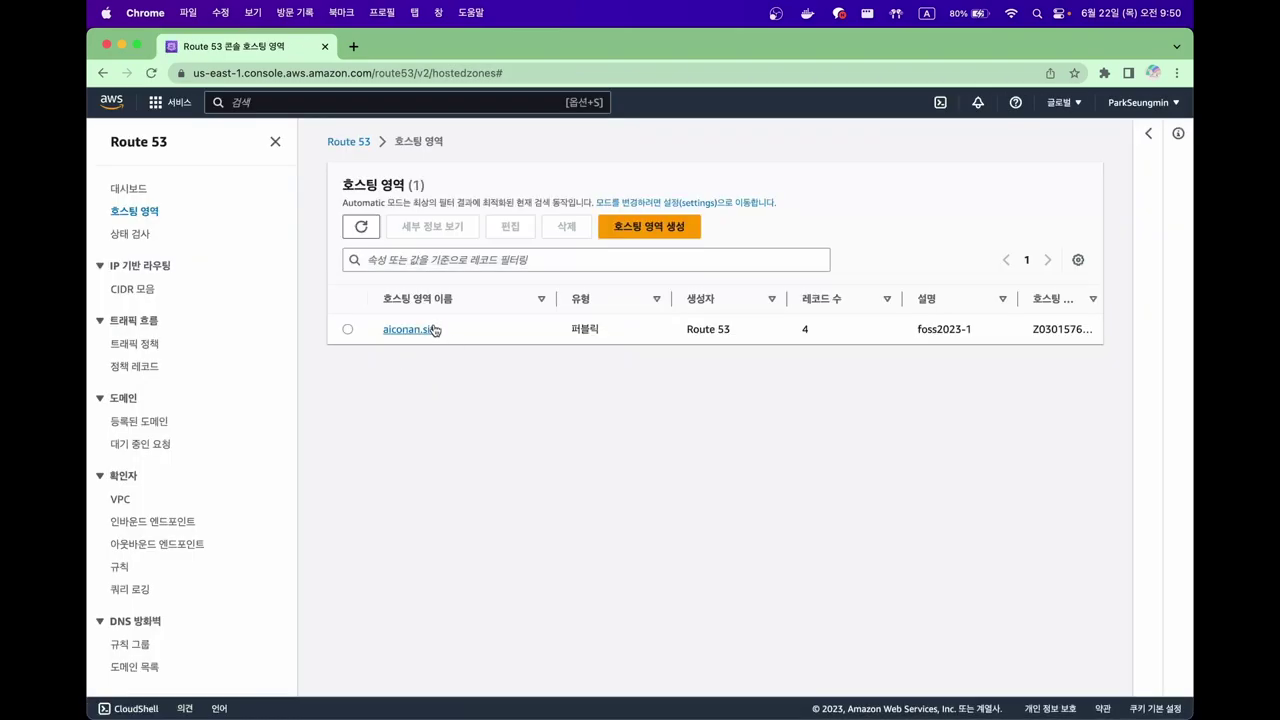
pyautogui.click(433, 328)
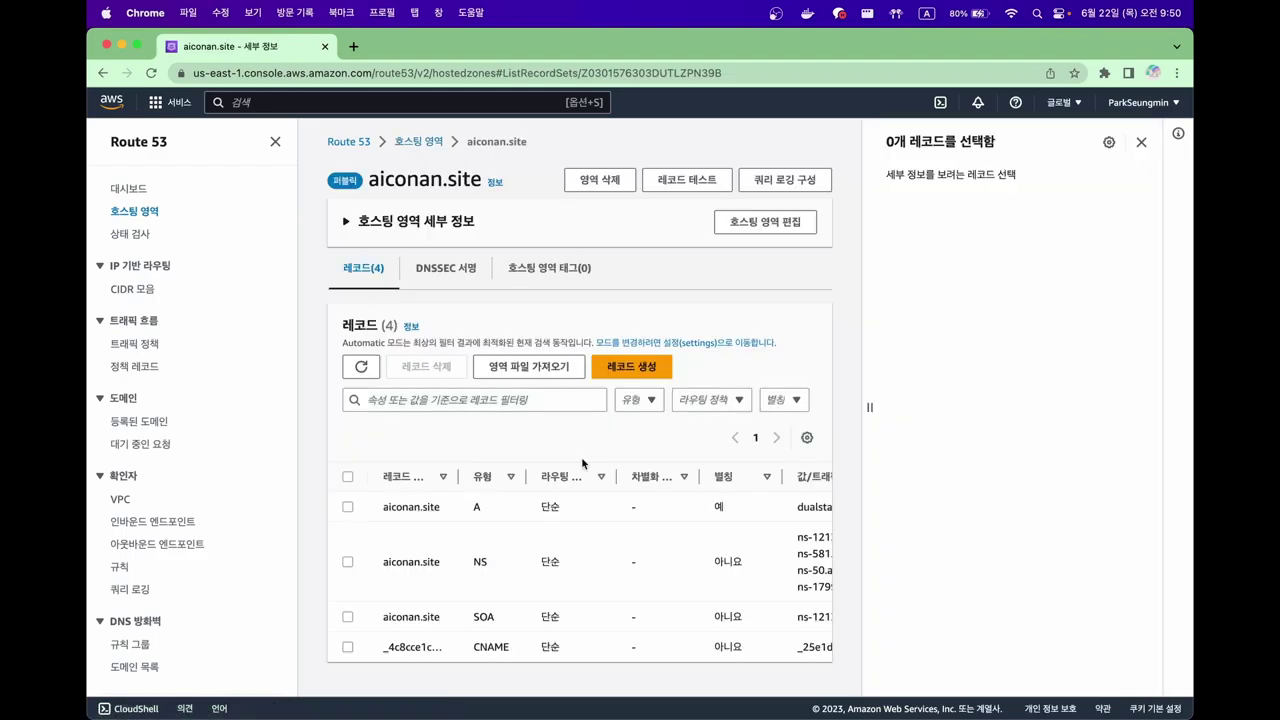
# Step: Close the record details pane and examine the traffic routing target of the aiconan.site A record
pyautogui.scroll(-1, 1003, 337)
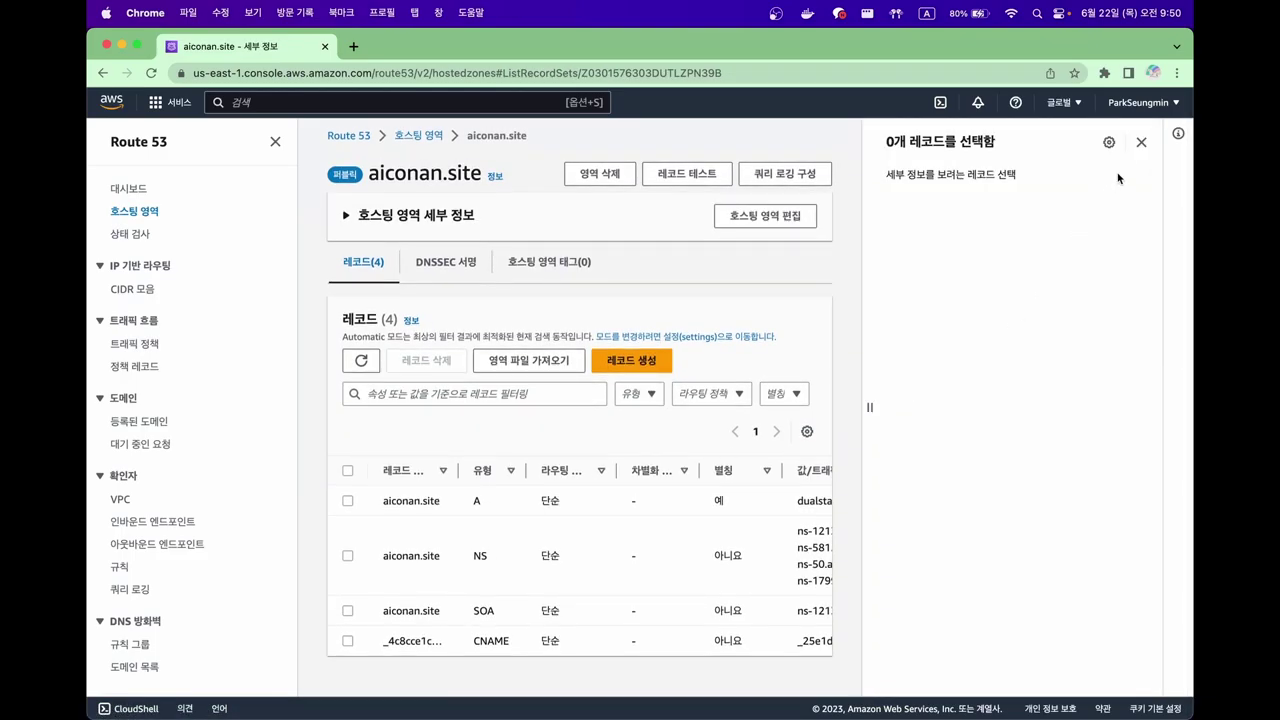
pyautogui.click(1141, 142)
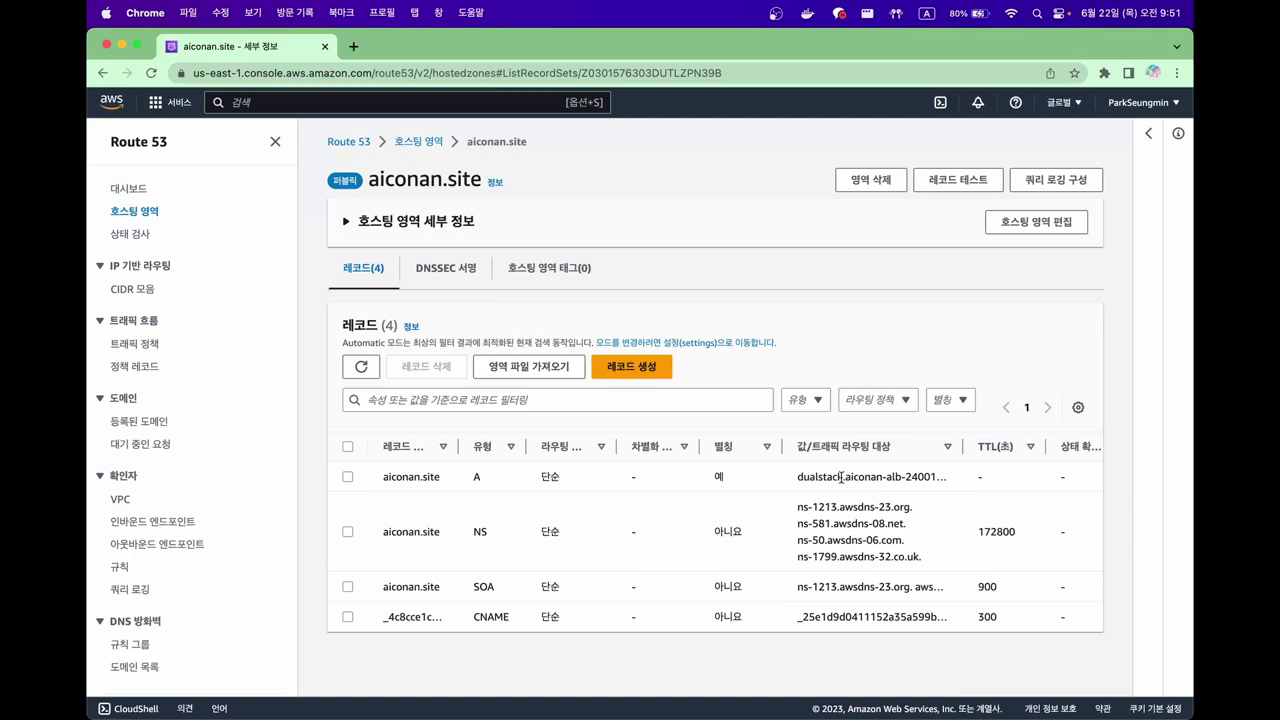
pyautogui.moveTo(796, 476); pyautogui.dragTo(941, 477)
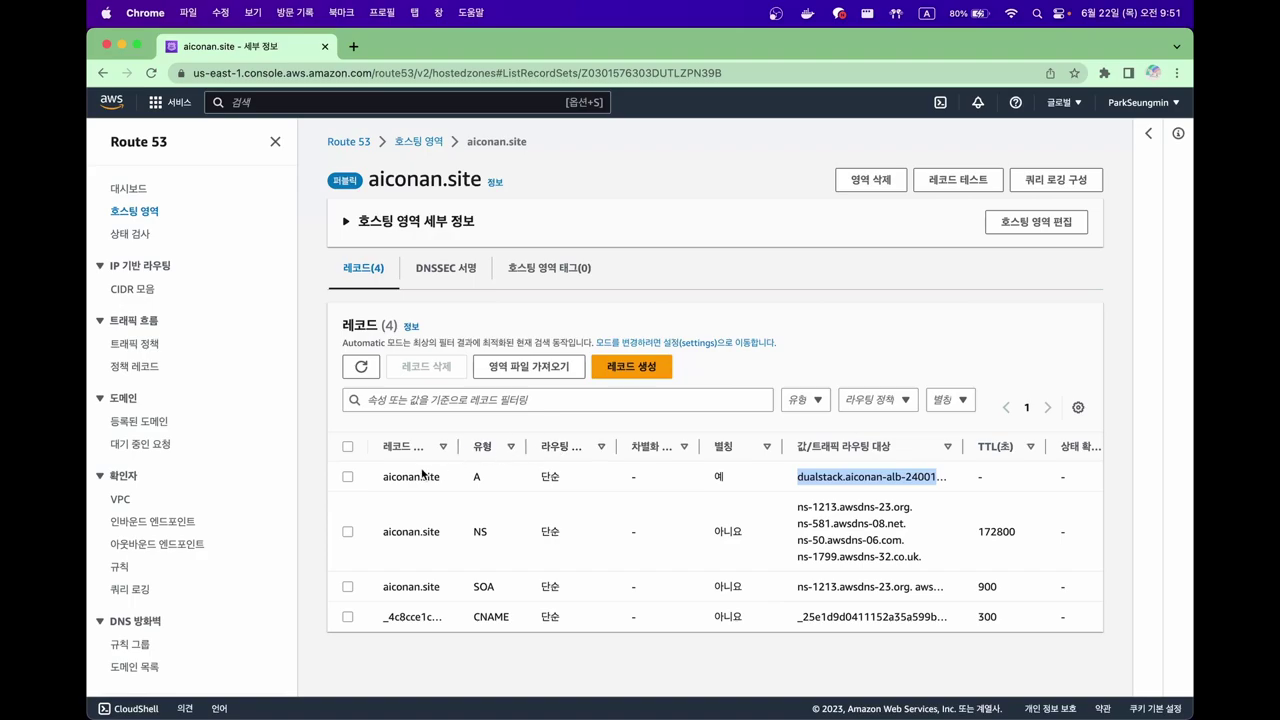
# Step: Open the aiconan.site A record for editing and view the available alias target types for traffic routing
pyautogui.click(347, 476)
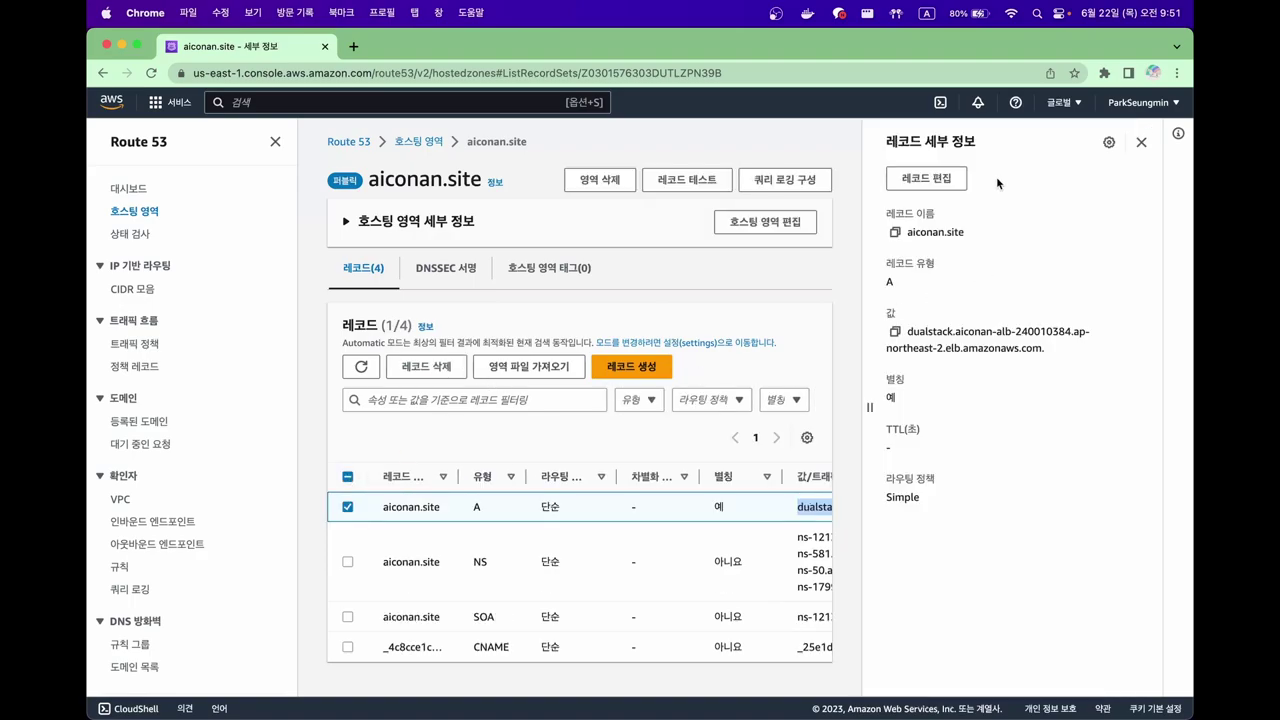
pyautogui.click(935, 180)
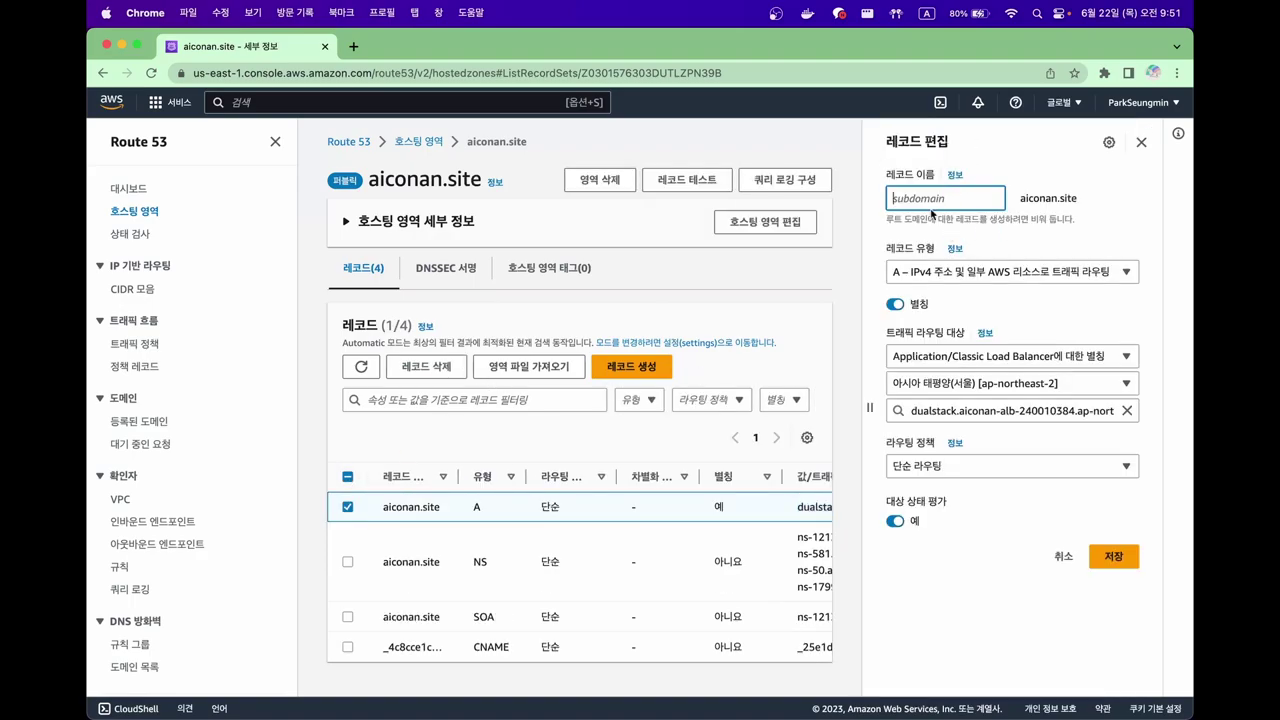
pyautogui.click(951, 362)
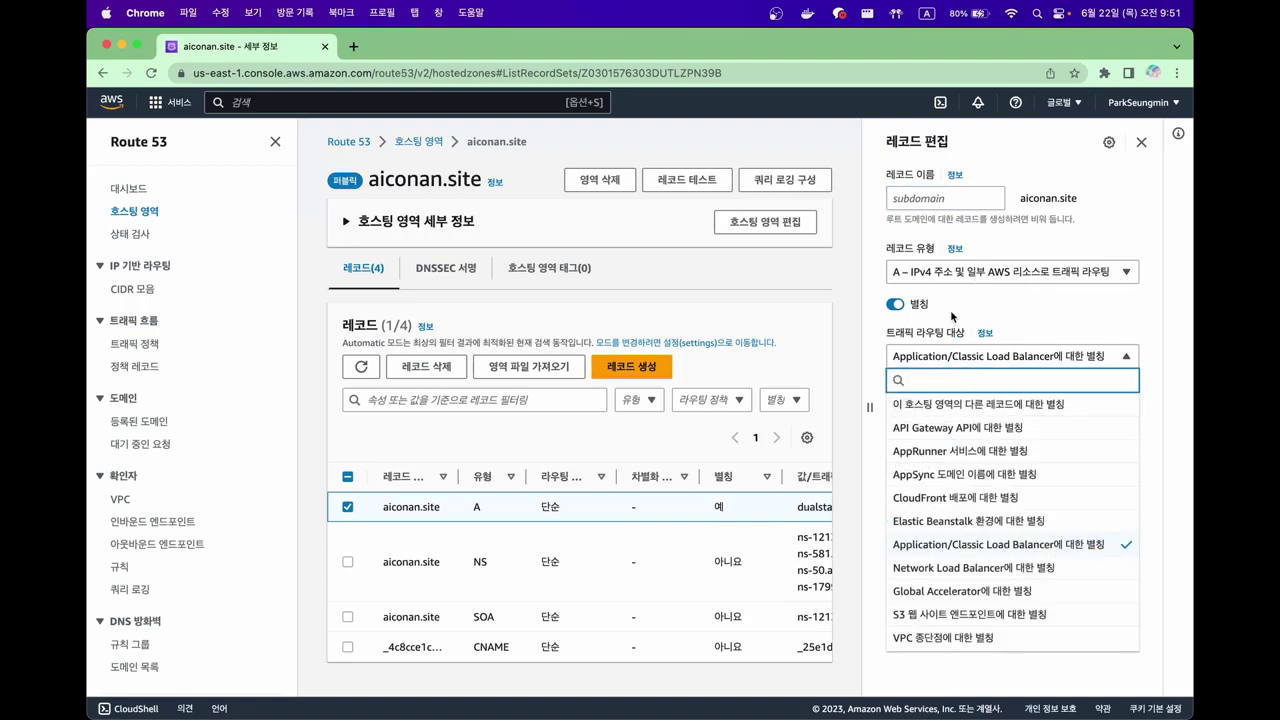
pyautogui.click(950, 310)
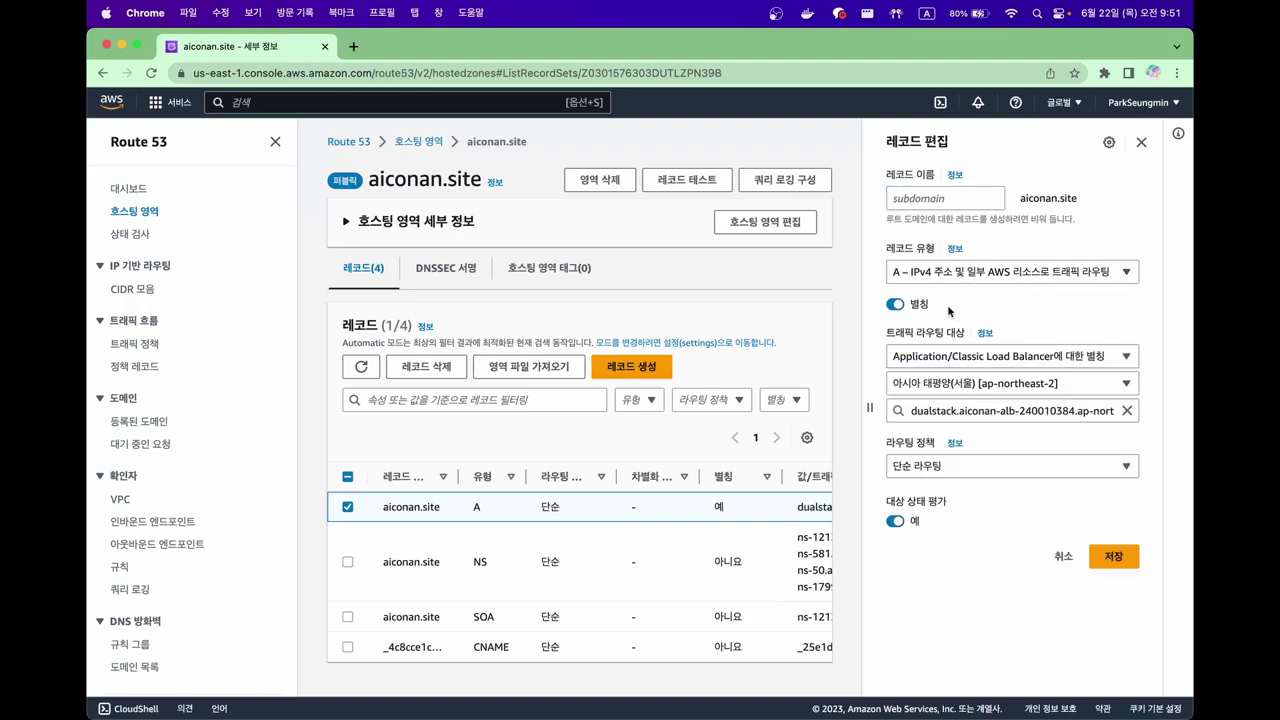
# Step: Point the A record's alias to Application/Classic Load Balancer, Seoul region ap-northeast-2, with the dualstack.aiconan-alb load balancer, and cancel the edit
pyautogui.click(927, 358)
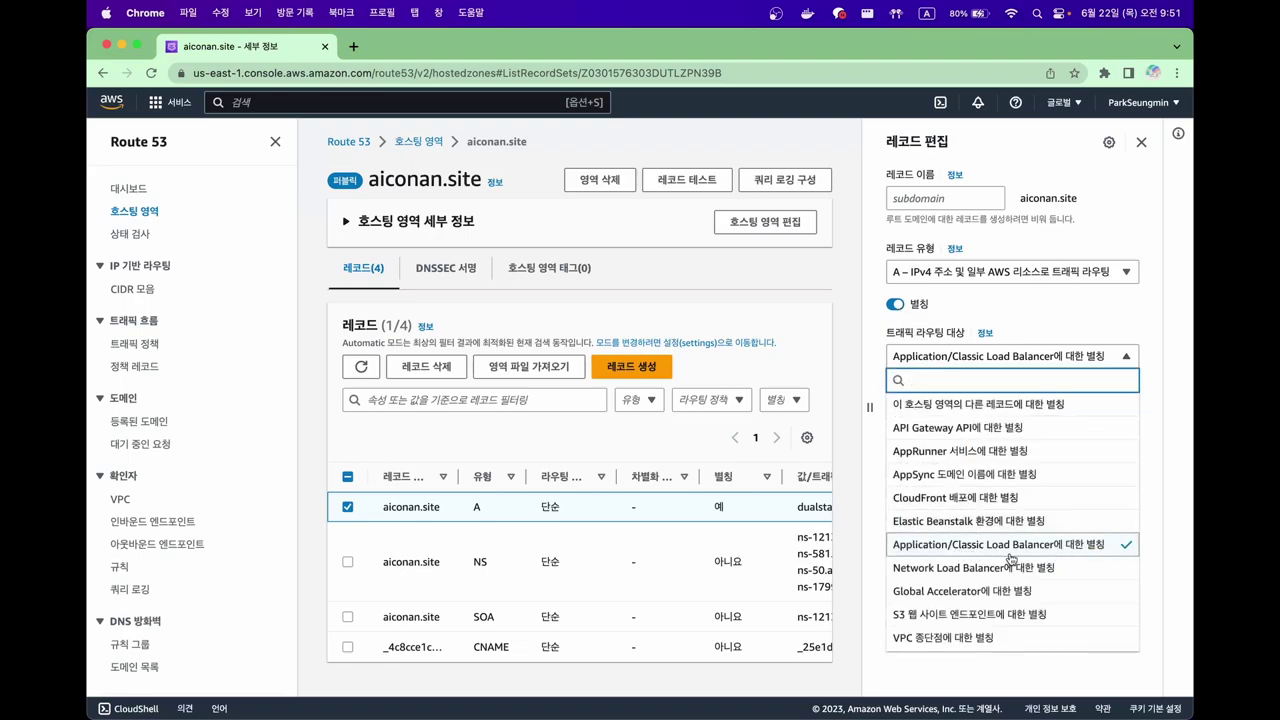
pyautogui.click(1010, 555)
pyautogui.click(951, 384)
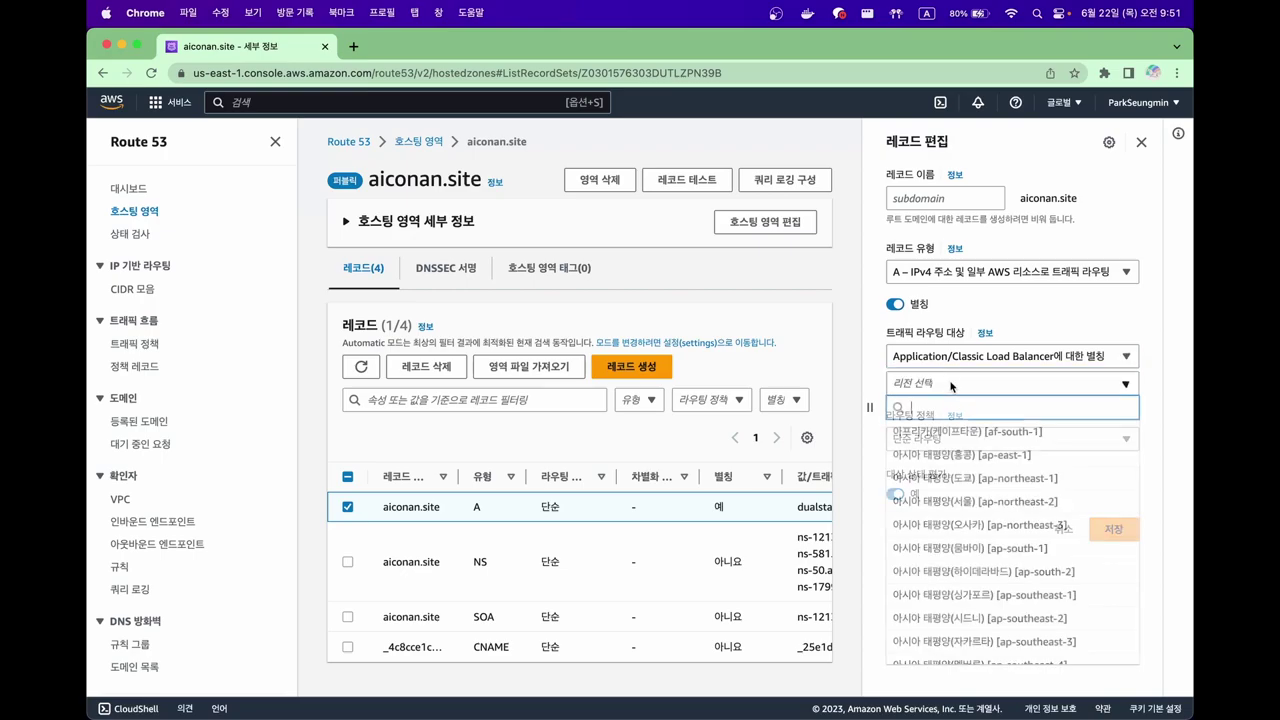
pyautogui.click(974, 508)
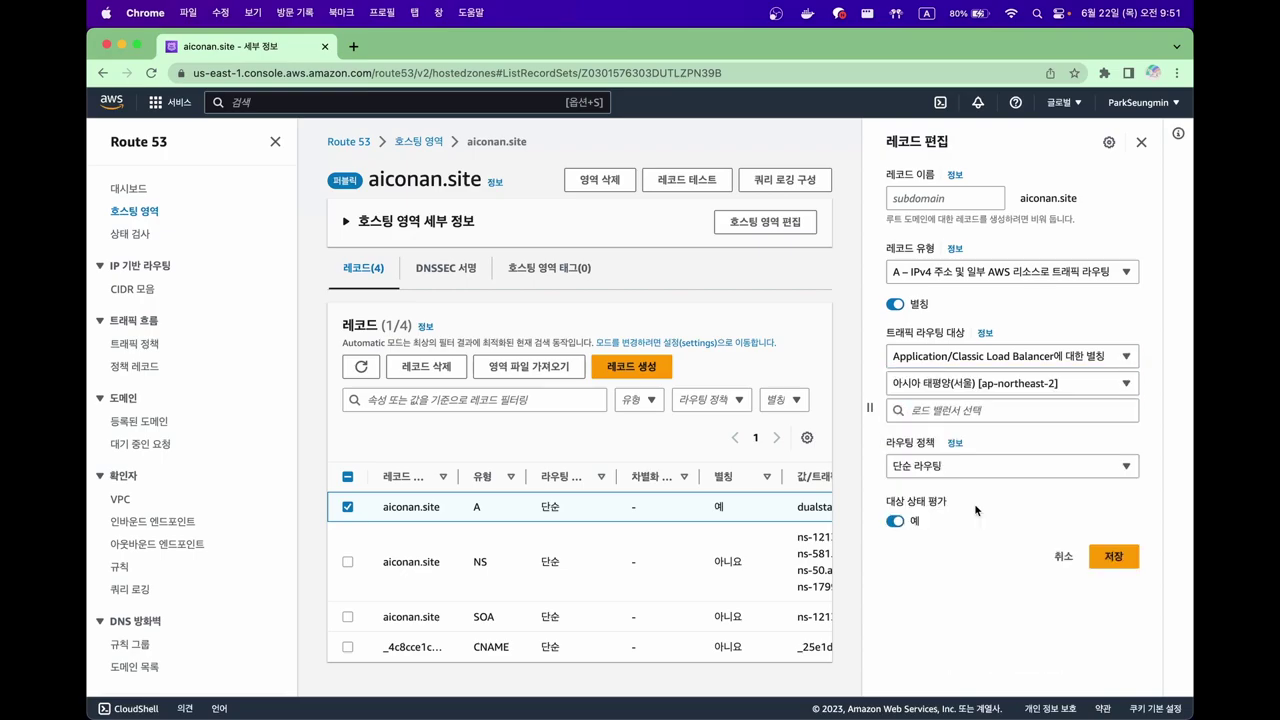
pyautogui.click(957, 409)
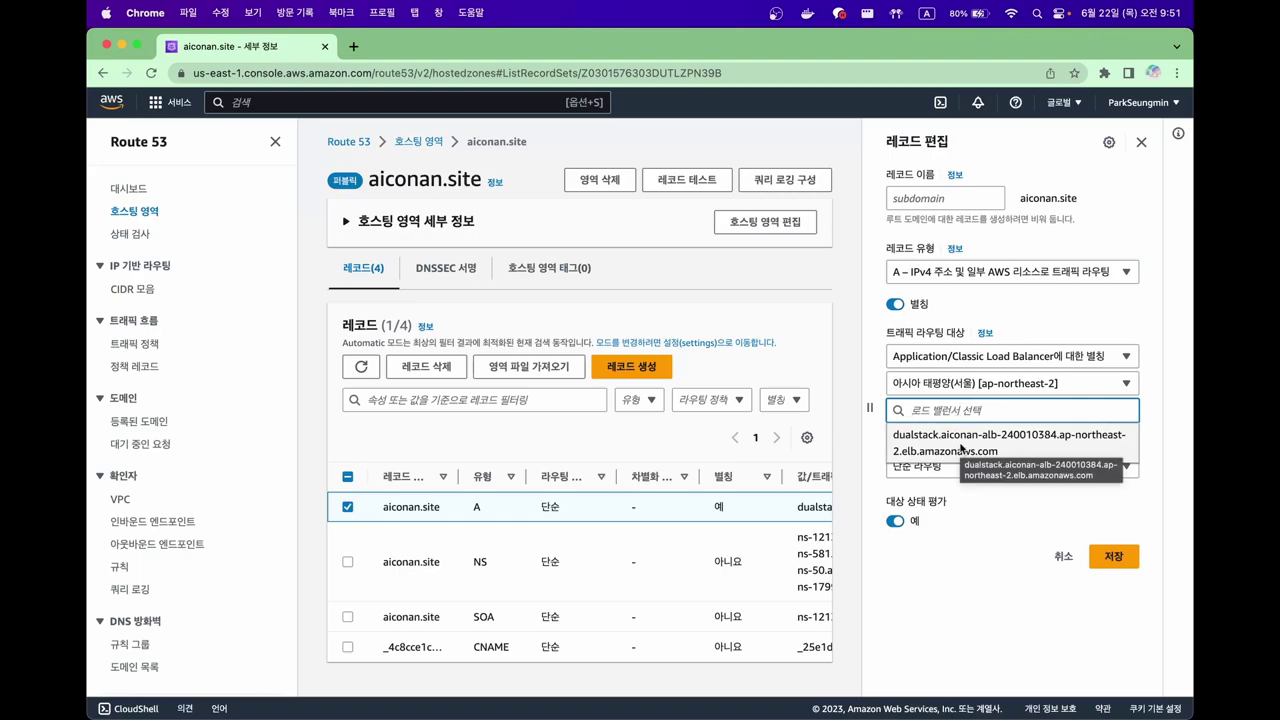
pyautogui.click(960, 445)
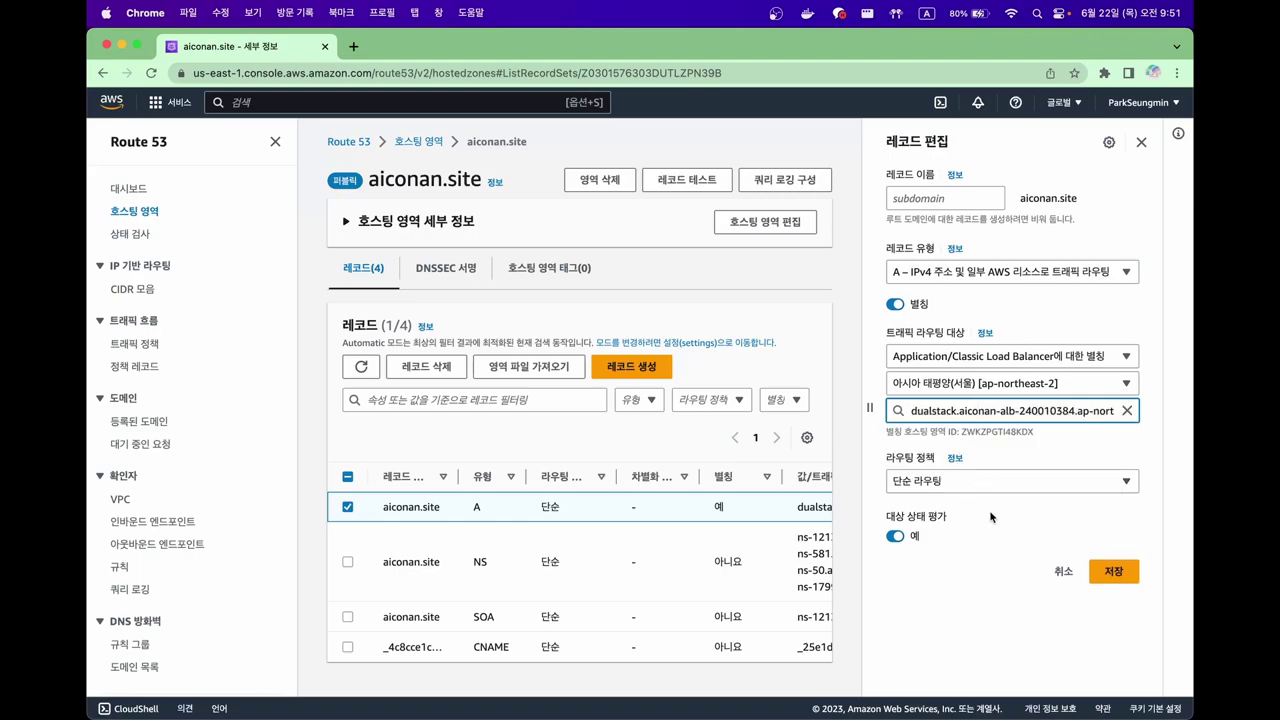
pyautogui.click(1066, 568)
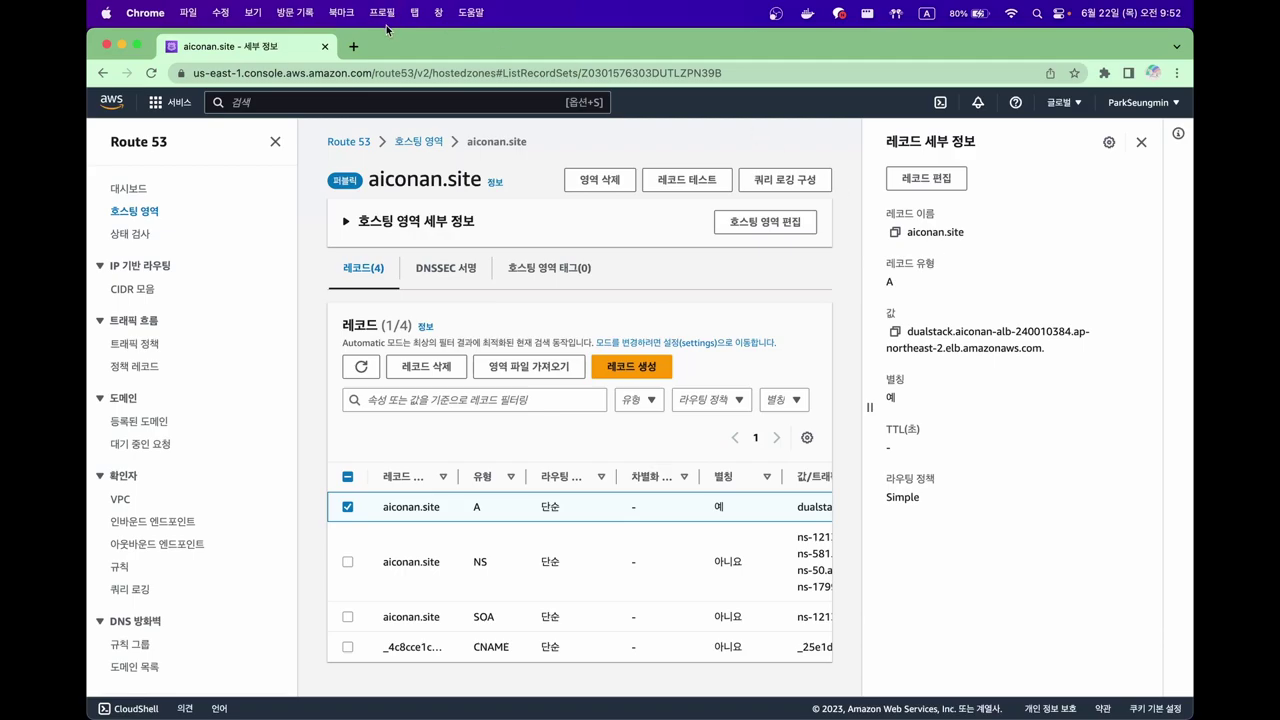
# Step: Load aiconan.site in a new browser tab
pyautogui.click(353, 46)
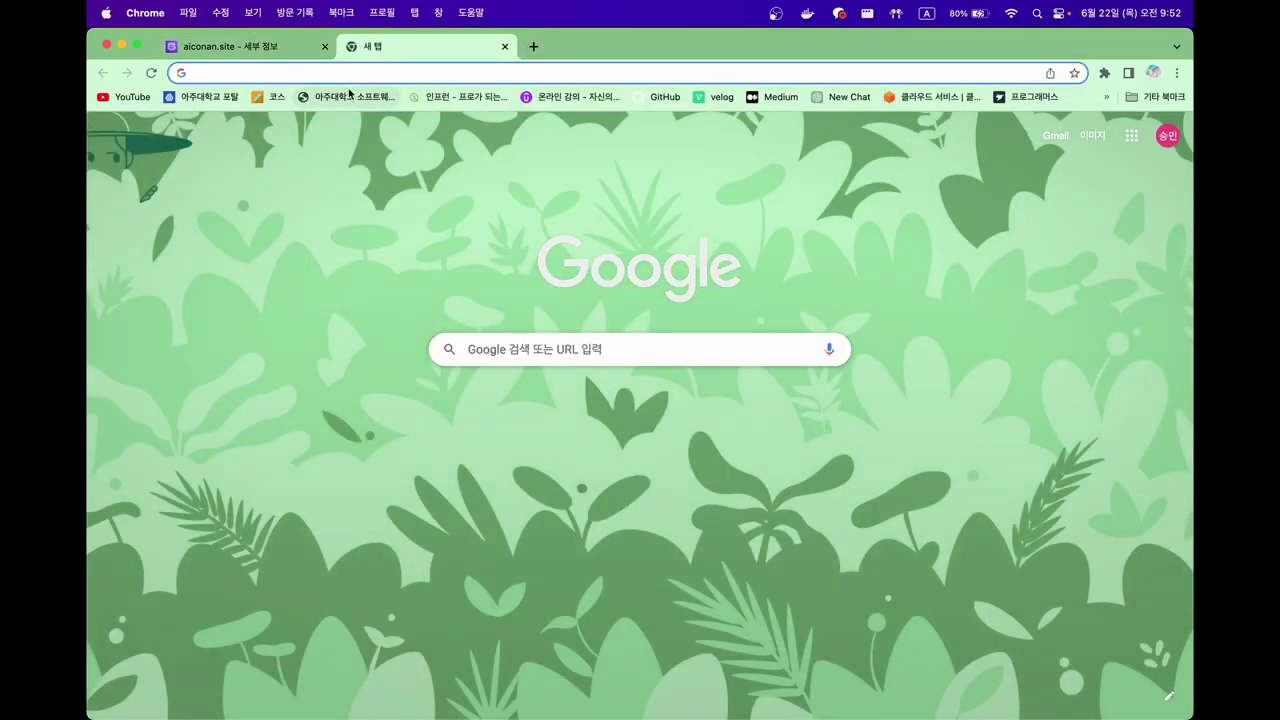
pyautogui.write('aiconan.site')
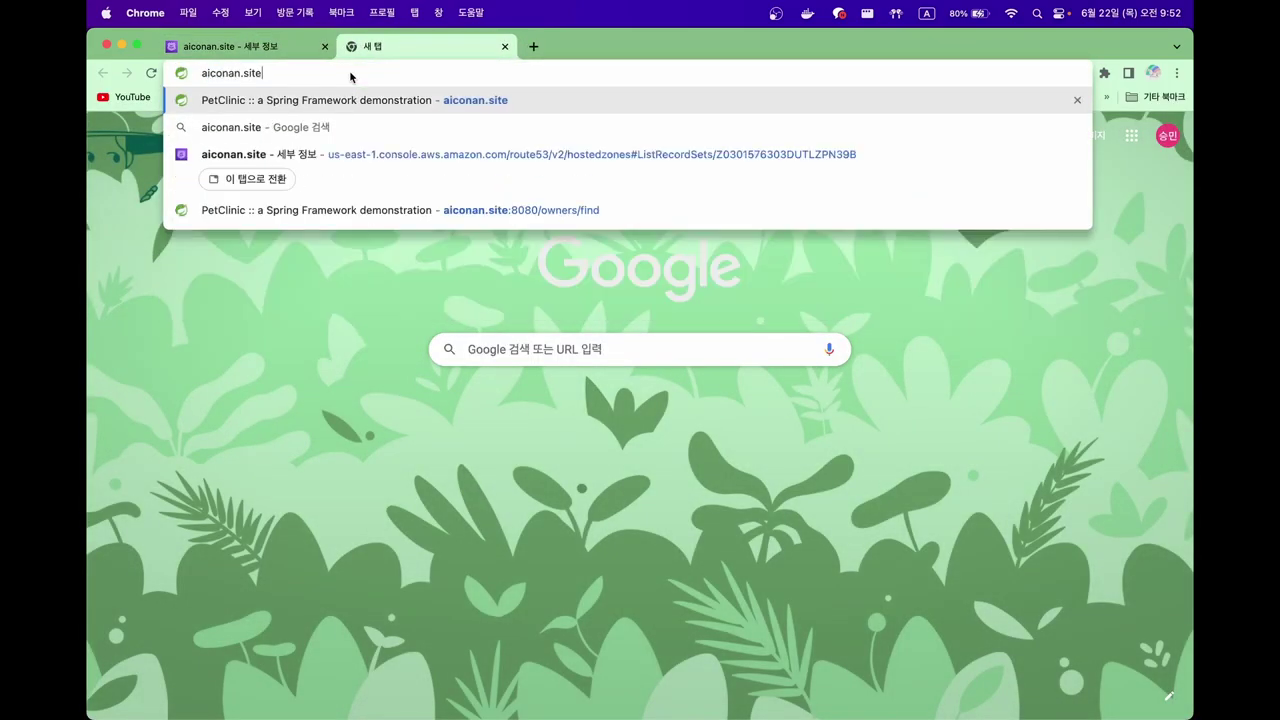
pyautogui.press('Return')
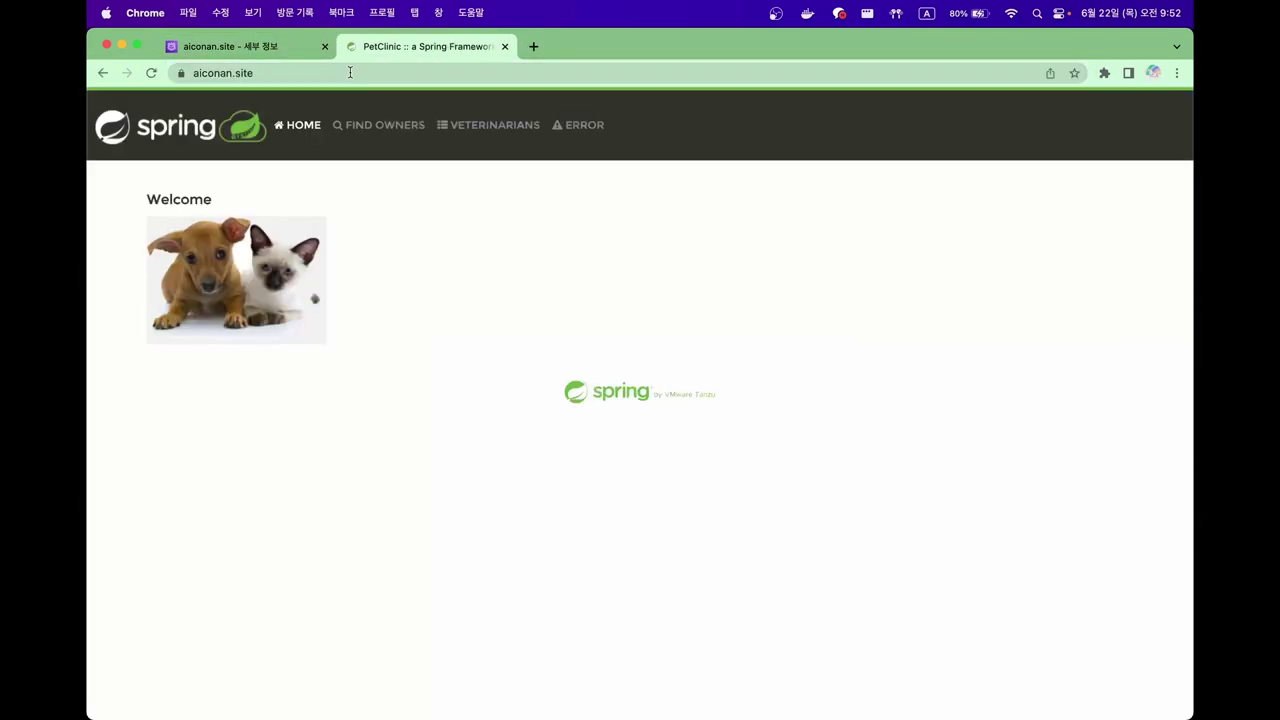
# Step: Reveal the full address of the aiconan.site page to check which protocol it is served over
pyautogui.click(179, 73)
pyautogui.click(202, 75)
pyautogui.press('super+a')
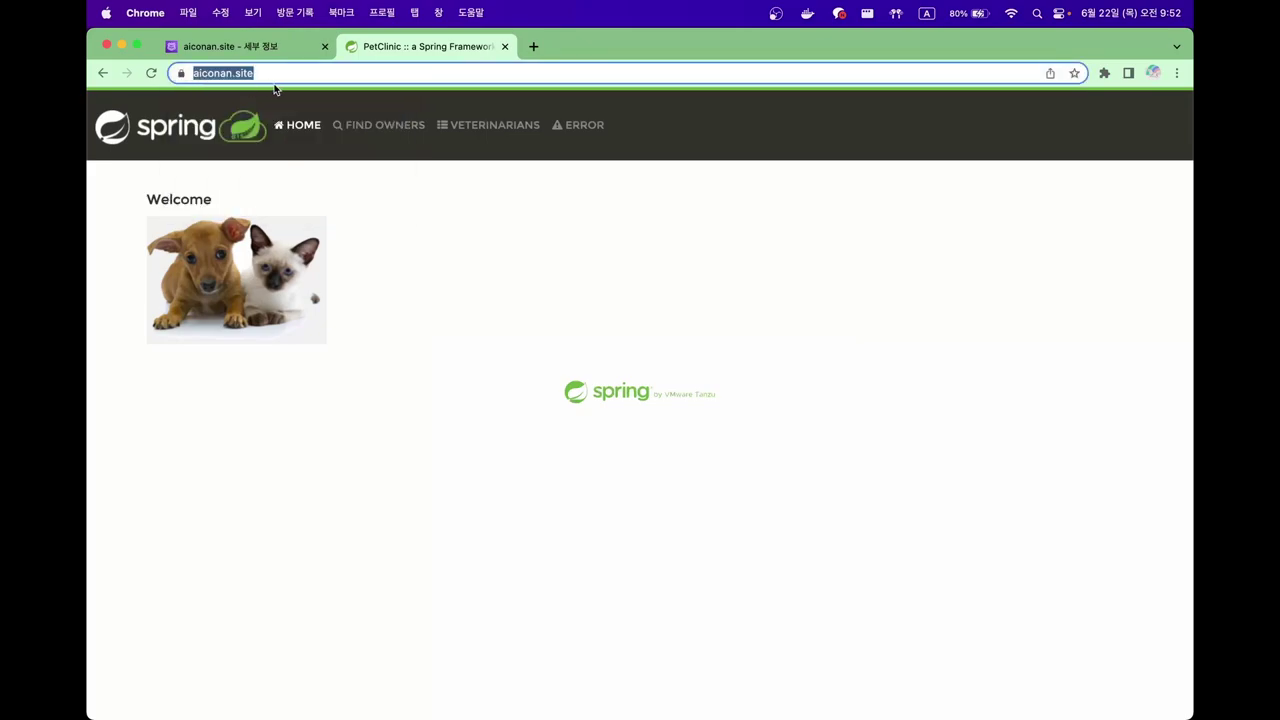
pyautogui.click(272, 77)
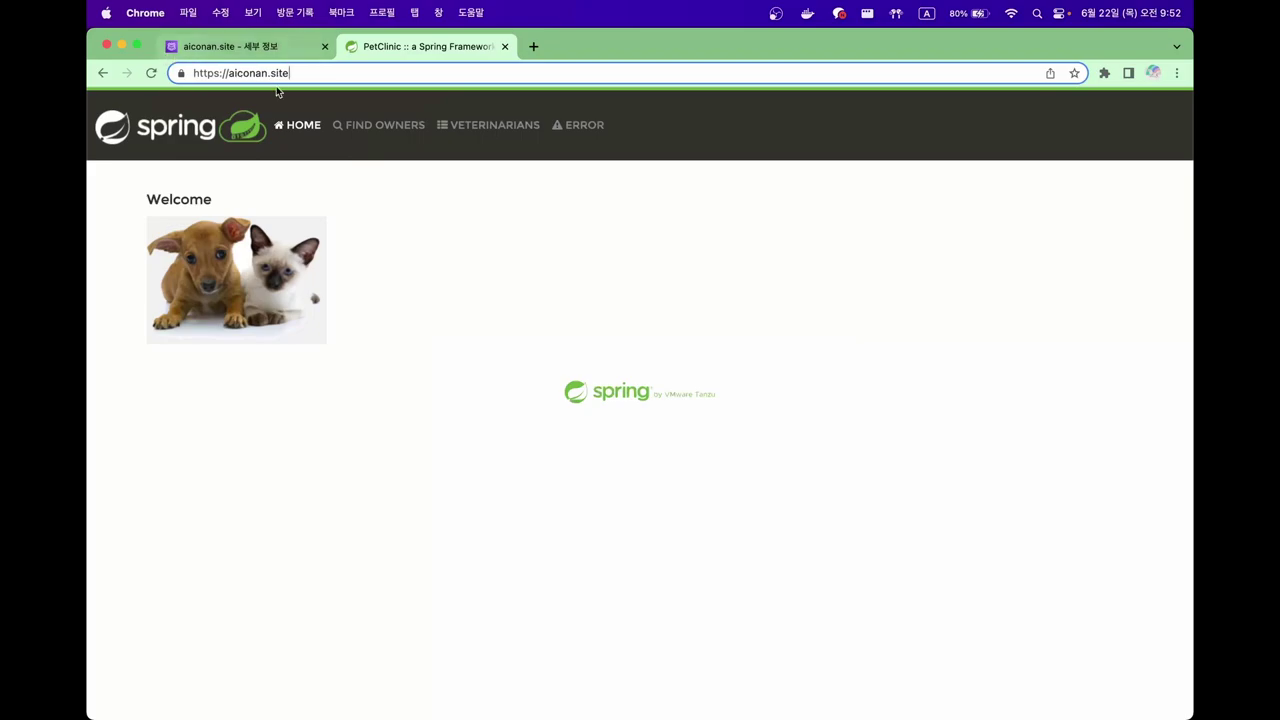
pyautogui.click(408, 283)
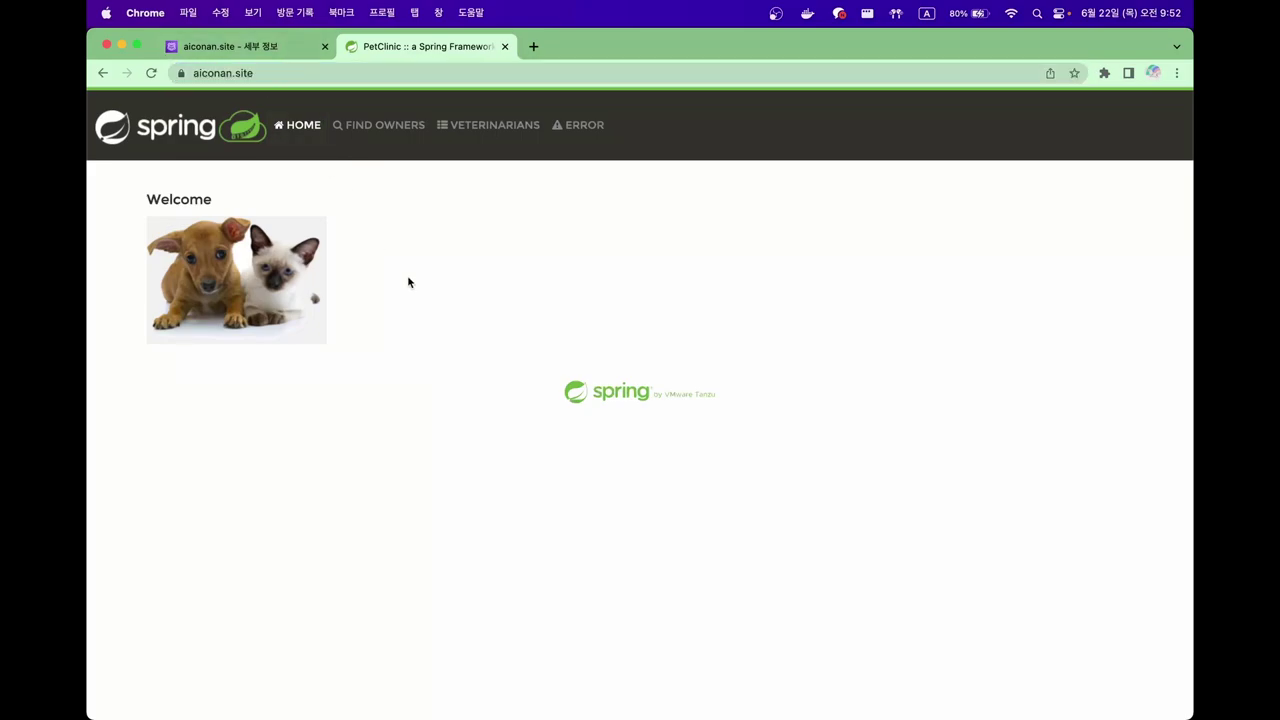